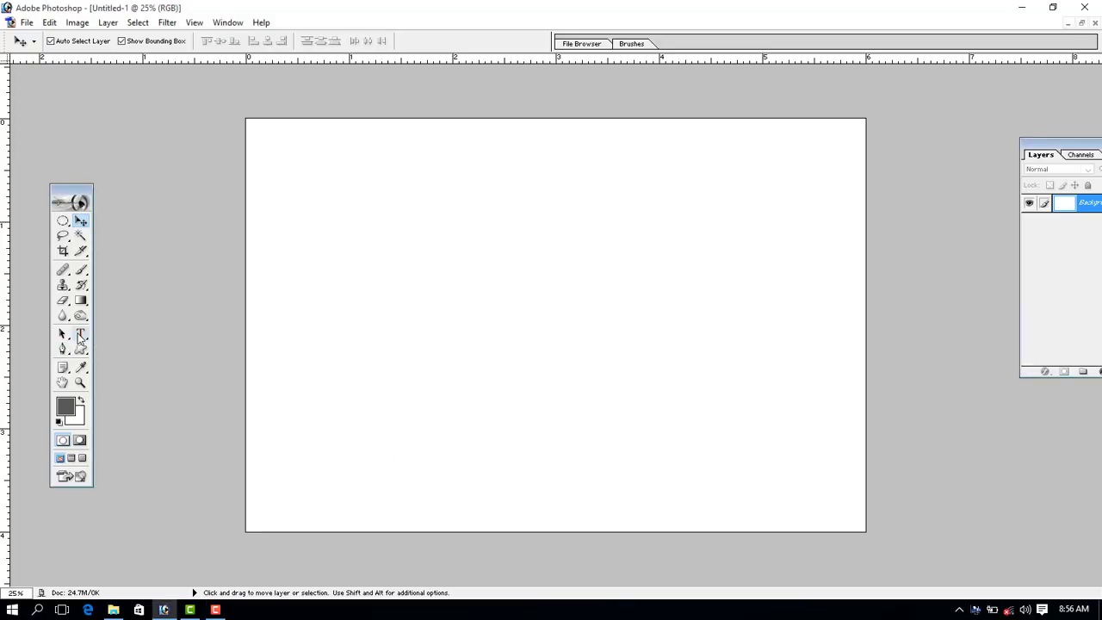
# Add a large letter A near the canvas centre in the Arial Black font style
pyautogui.click(80, 334)
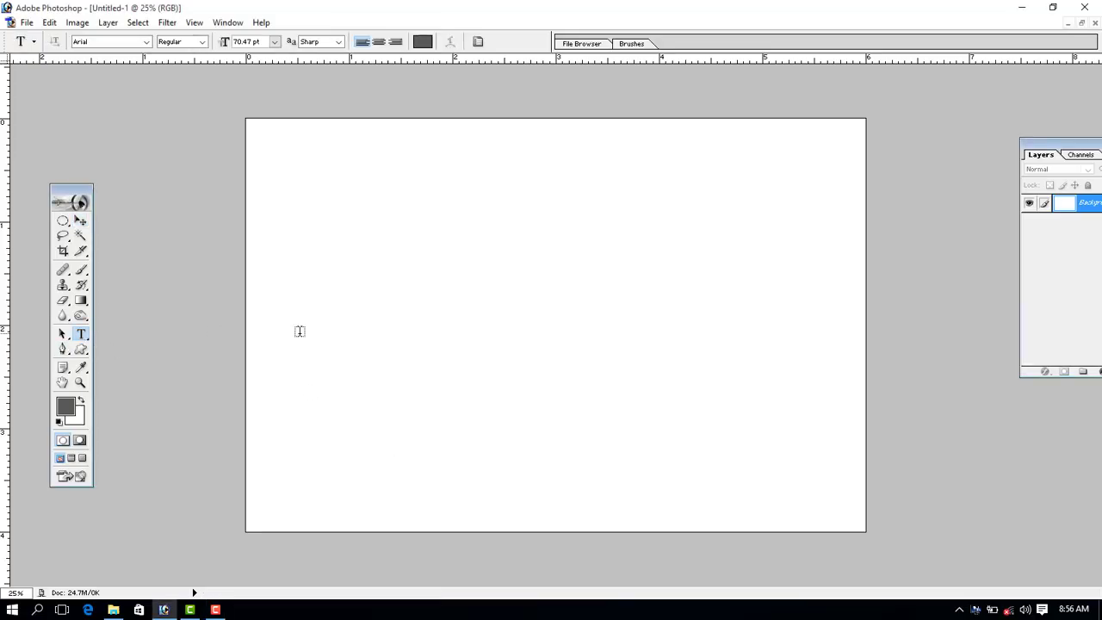
pyautogui.click(412, 379)
pyautogui.write('A')
pyautogui.click(80, 220)
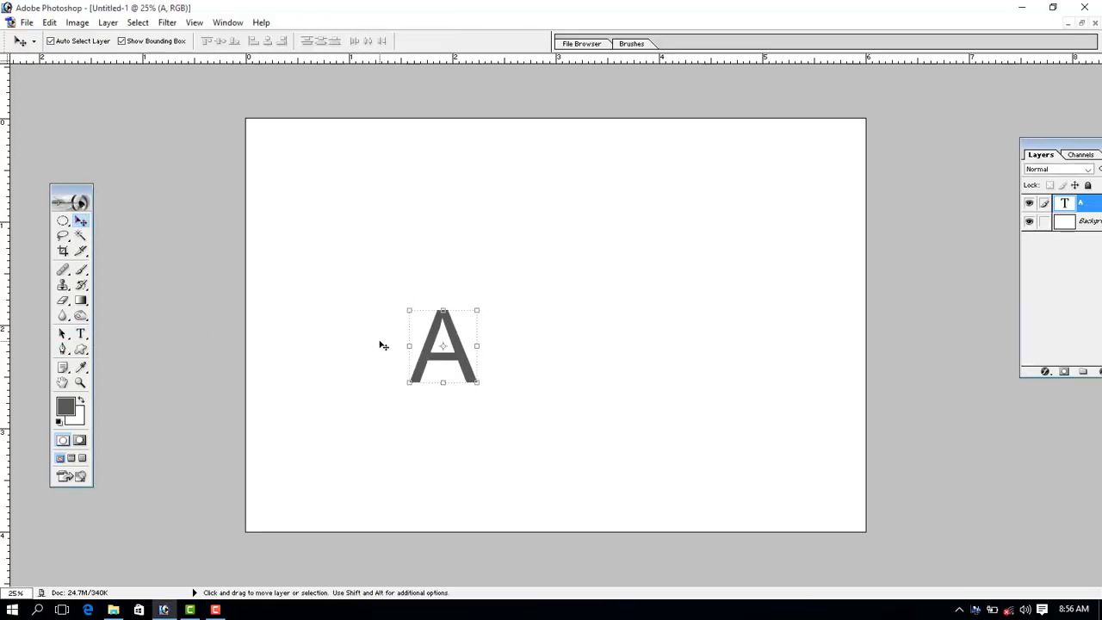
pyautogui.moveTo(480, 308); pyautogui.dragTo(560, 223)
pyautogui.press('Return')
pyautogui.moveTo(487, 360); pyautogui.dragTo(553, 331)
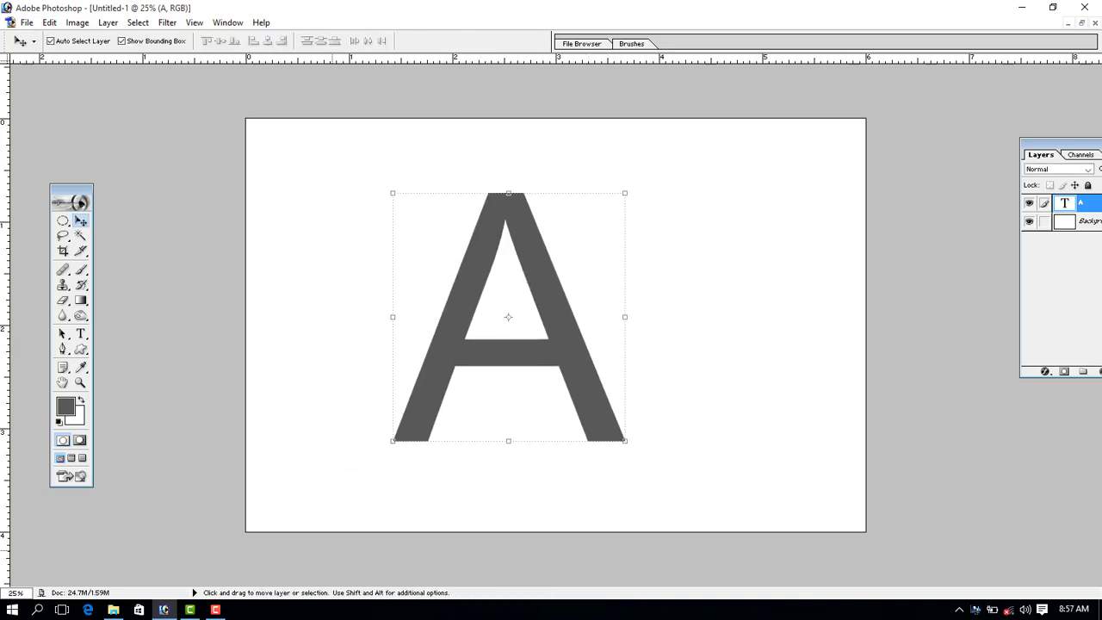
pyautogui.press('t')
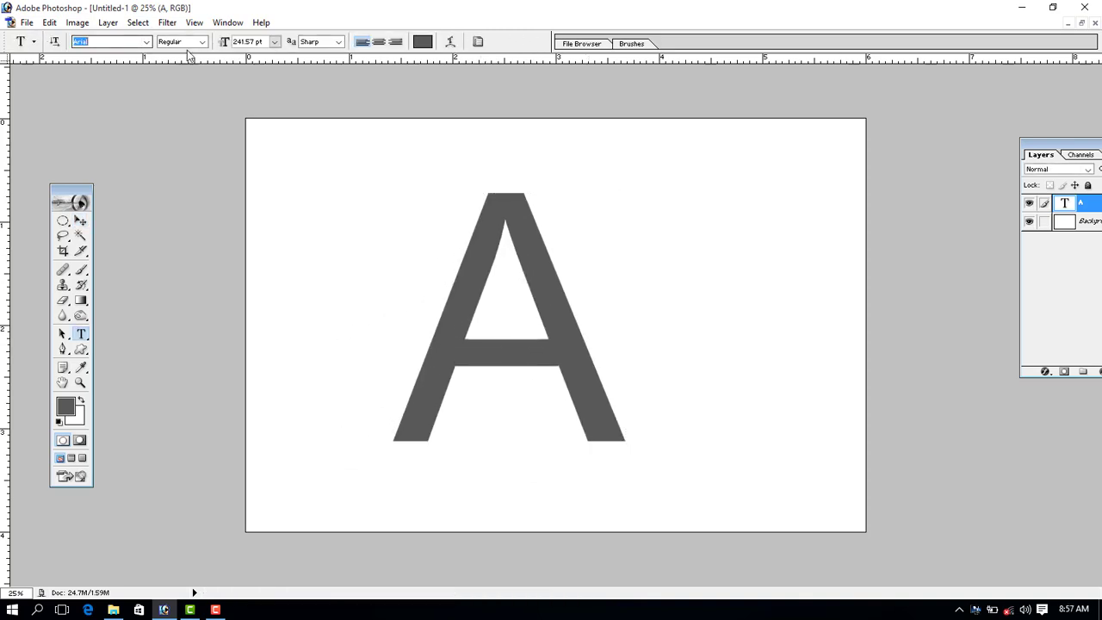
pyautogui.click(202, 41)
pyautogui.click(176, 86)
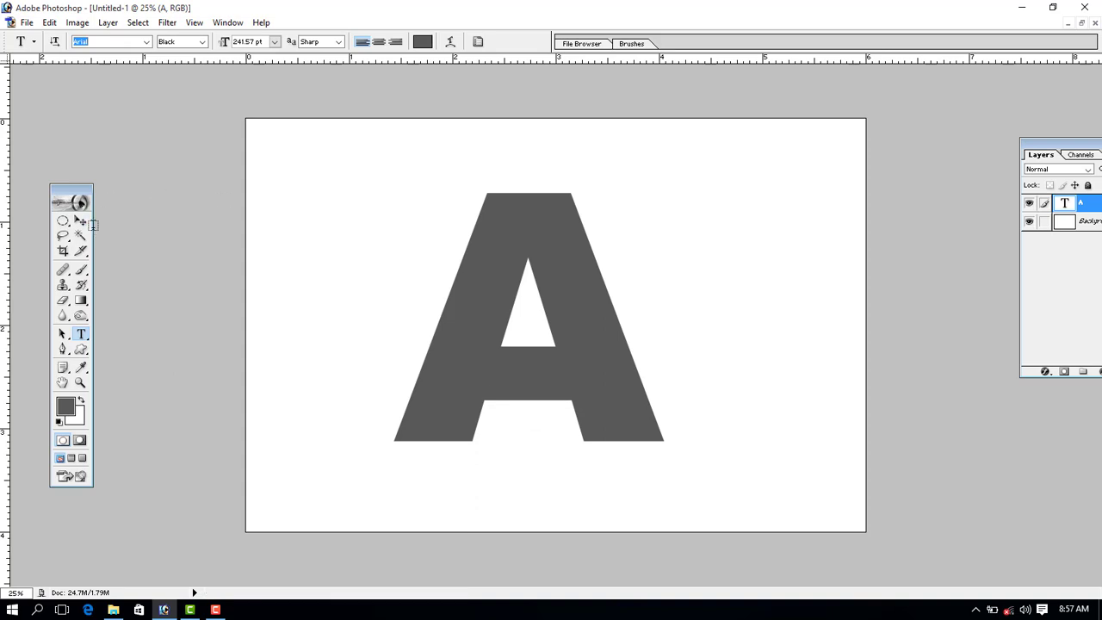
# Shrink the A slightly and skew its edges into a tilted, perspective-like shape
pyautogui.click(80, 220)
pyautogui.moveTo(394, 193); pyautogui.dragTo(411, 208)
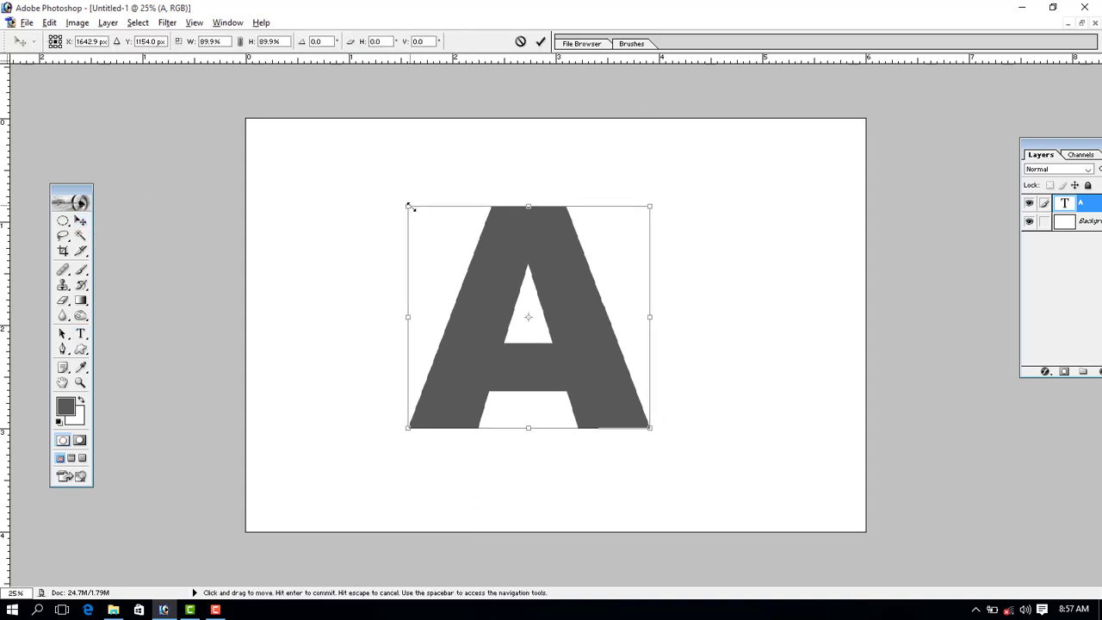
pyautogui.moveTo(529, 211); pyautogui.dragTo(593, 219)
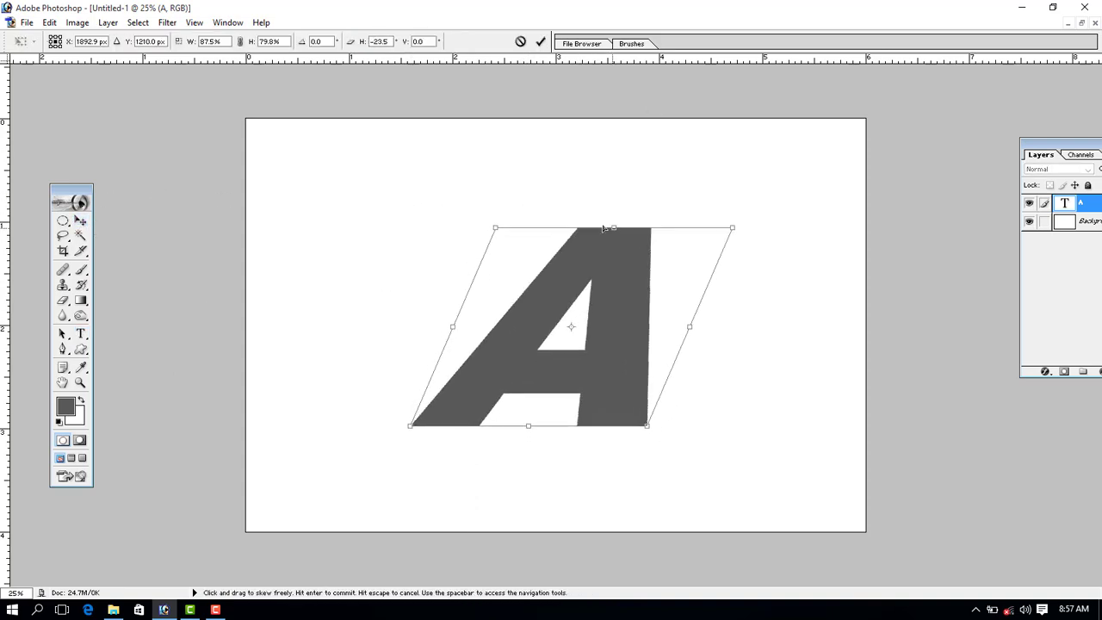
pyautogui.moveTo(530, 424); pyautogui.dragTo(515, 429)
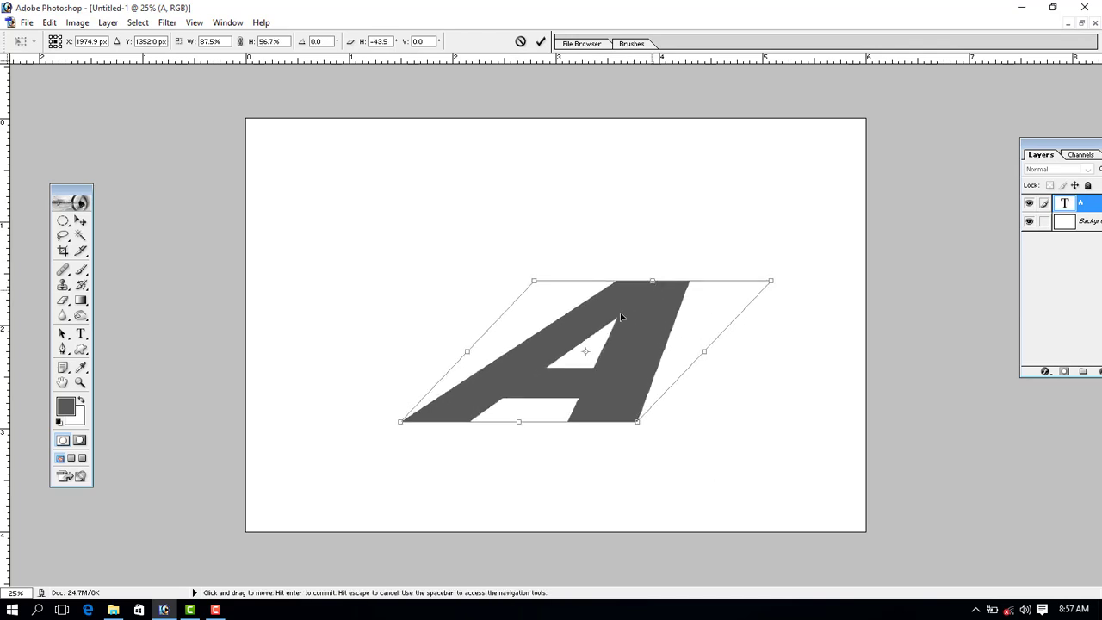
pyautogui.moveTo(466, 362); pyautogui.dragTo(487, 306)
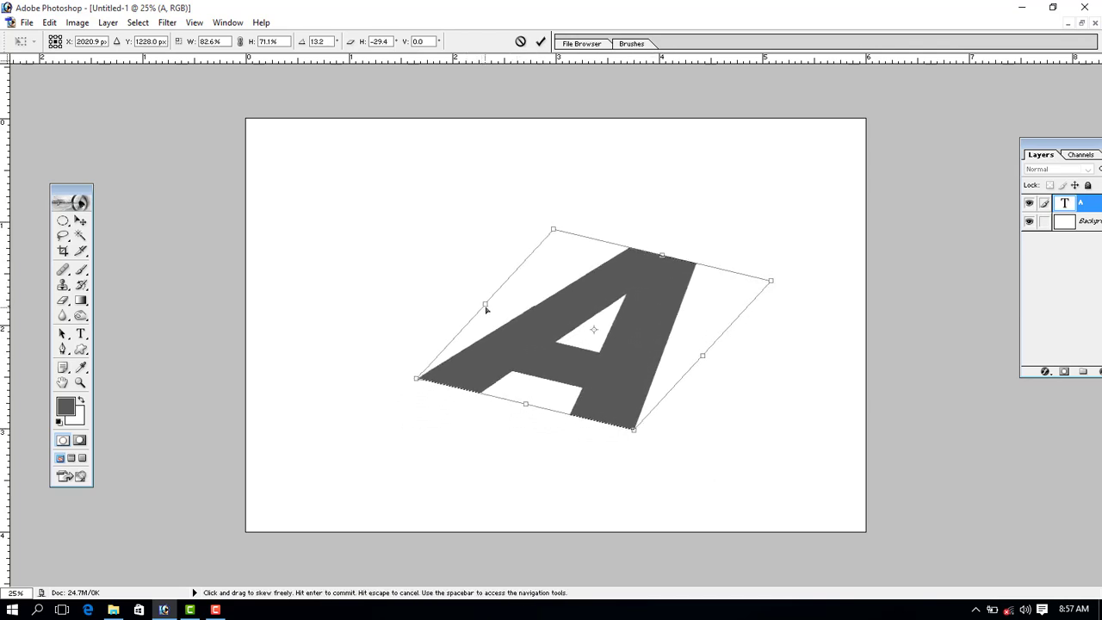
pyautogui.moveTo(664, 258); pyautogui.dragTo(673, 247)
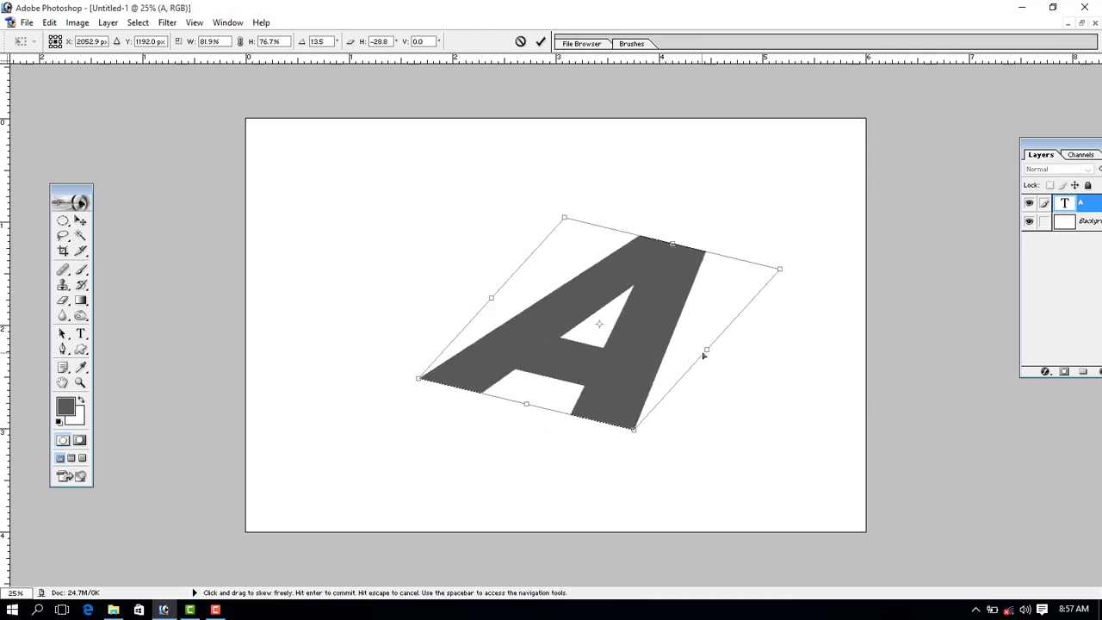
pyautogui.moveTo(706, 352); pyautogui.dragTo(704, 358)
pyautogui.moveTo(526, 404); pyautogui.dragTo(515, 415)
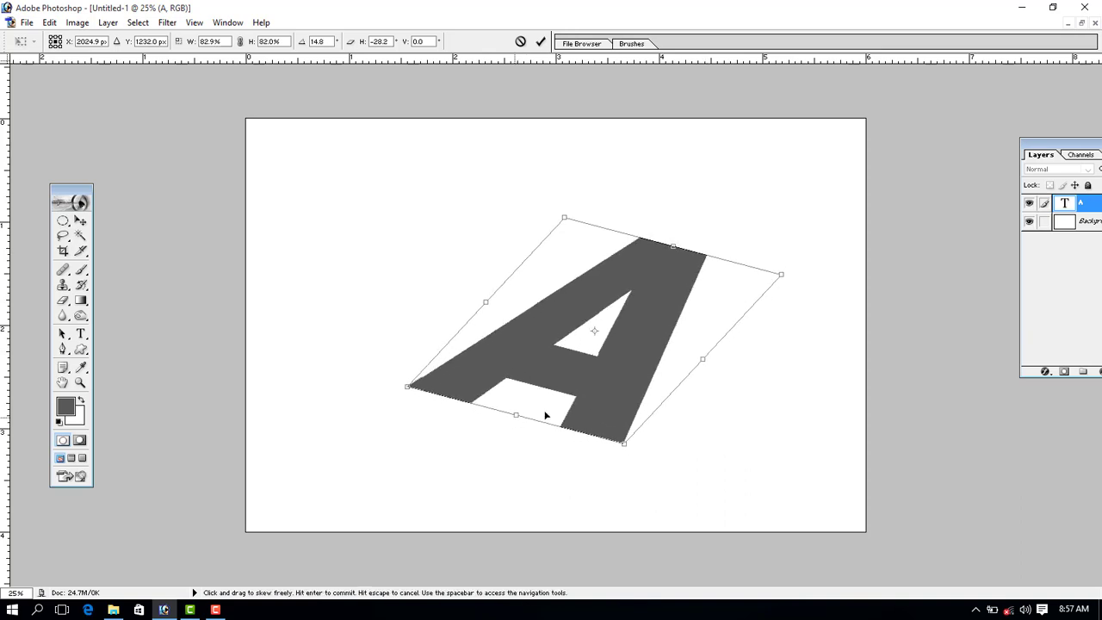
pyautogui.press('Return')
pyautogui.moveTo(1026, 150); pyautogui.dragTo(923, 117)
# Rasterize the A layer, duplicate it, and place the copy beneath the original
pyautogui.rightClick(989, 175)
pyautogui.click(1000, 270)
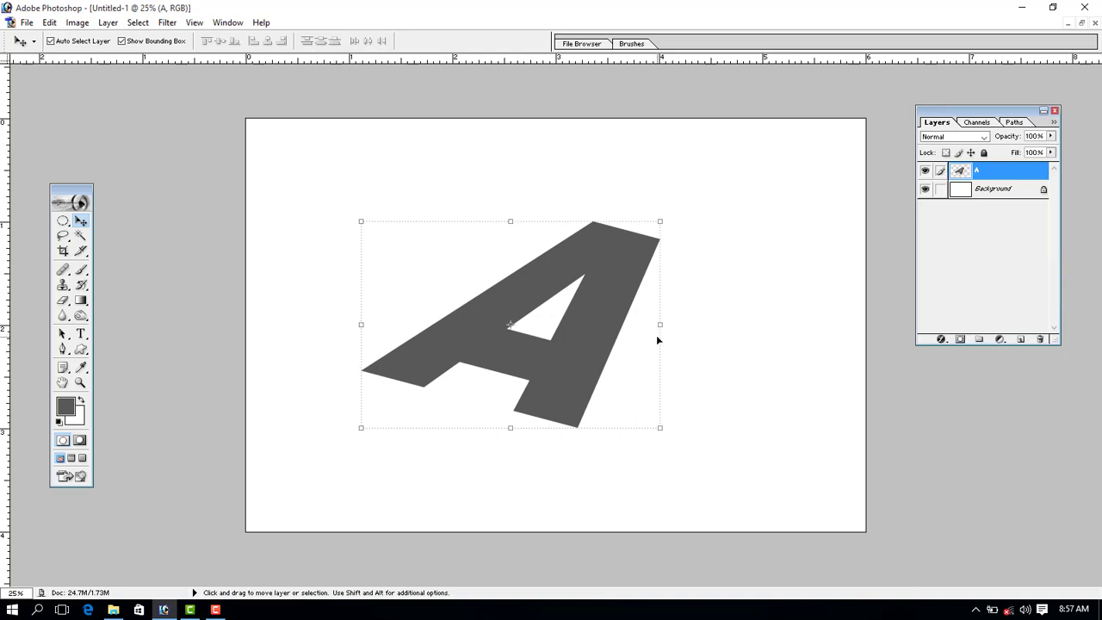
pyautogui.hotkey('ctrl', 'j')
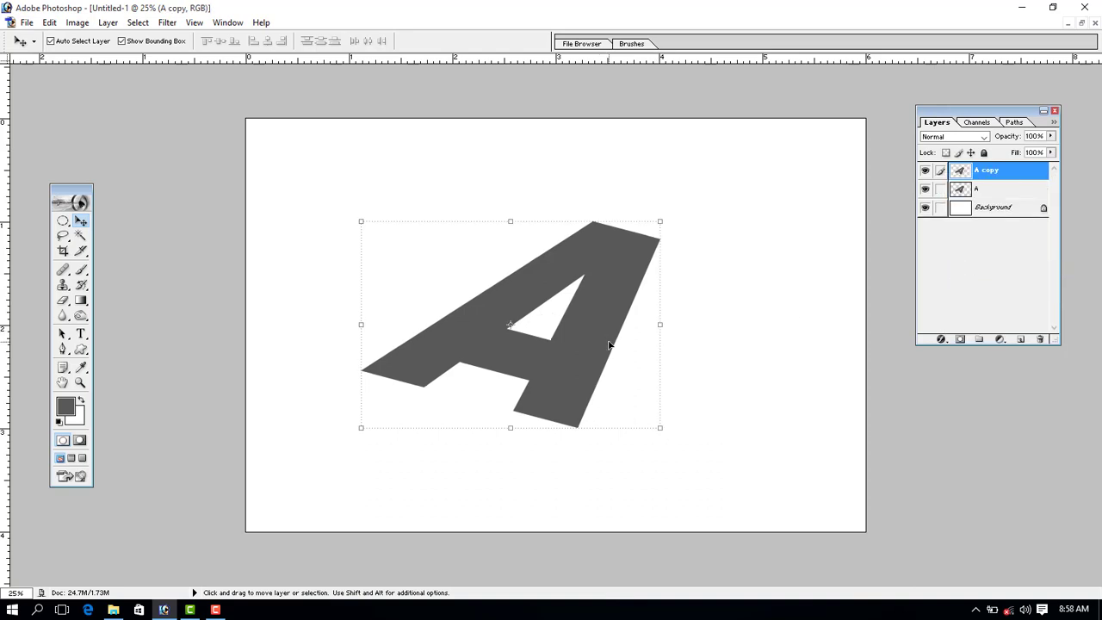
pyautogui.hotkey('shift', 'Down')
pyautogui.hotkey('shift', 'Down')
pyautogui.hotkey('shift', 'Down')
pyautogui.hotkey('shift', 'Down')
pyautogui.hotkey('shift', 'Down')
pyautogui.hotkey('shift', 'Down')
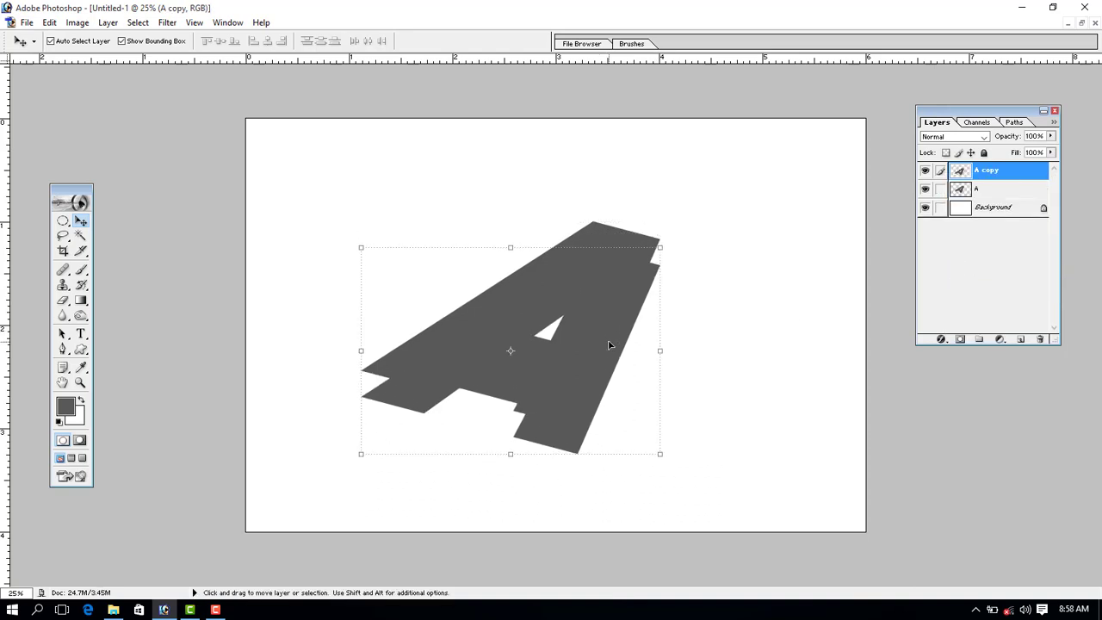
pyautogui.hotkey('ctrl', '[')
pyautogui.hotkey('alt', ']')
# Give the top A layer a bright blue Color Overlay style
pyautogui.click(944, 342)
pyautogui.click(923, 457)
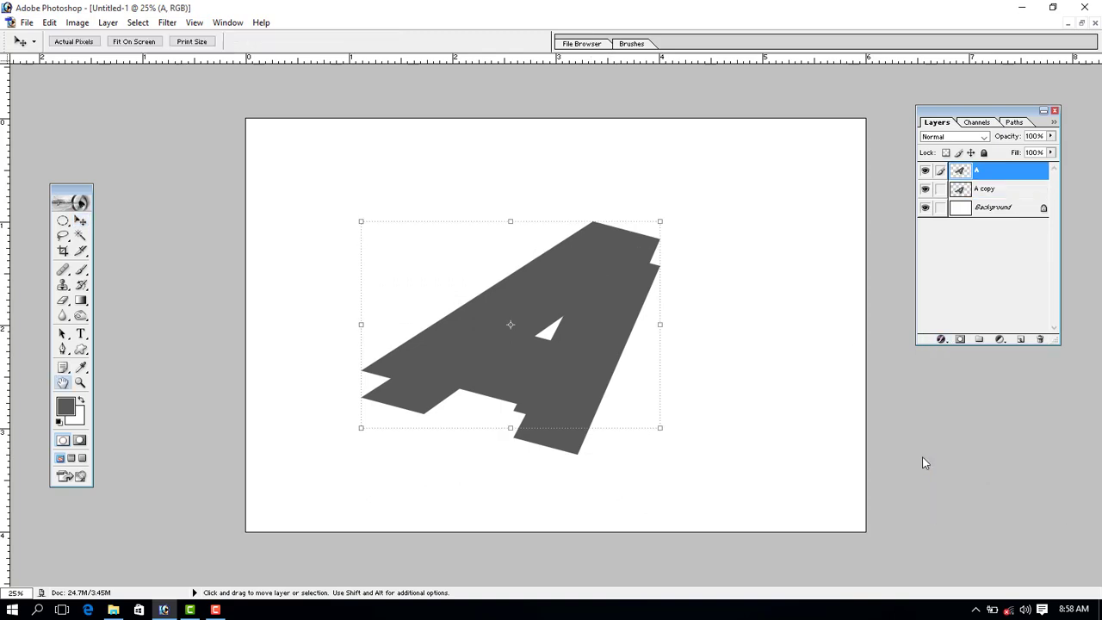
pyautogui.click(870, 295)
pyautogui.click(890, 370)
pyautogui.click(995, 313)
pyautogui.click(983, 282)
# Offset the grey A copy slightly down and right behind the blue A
pyautogui.press('v')
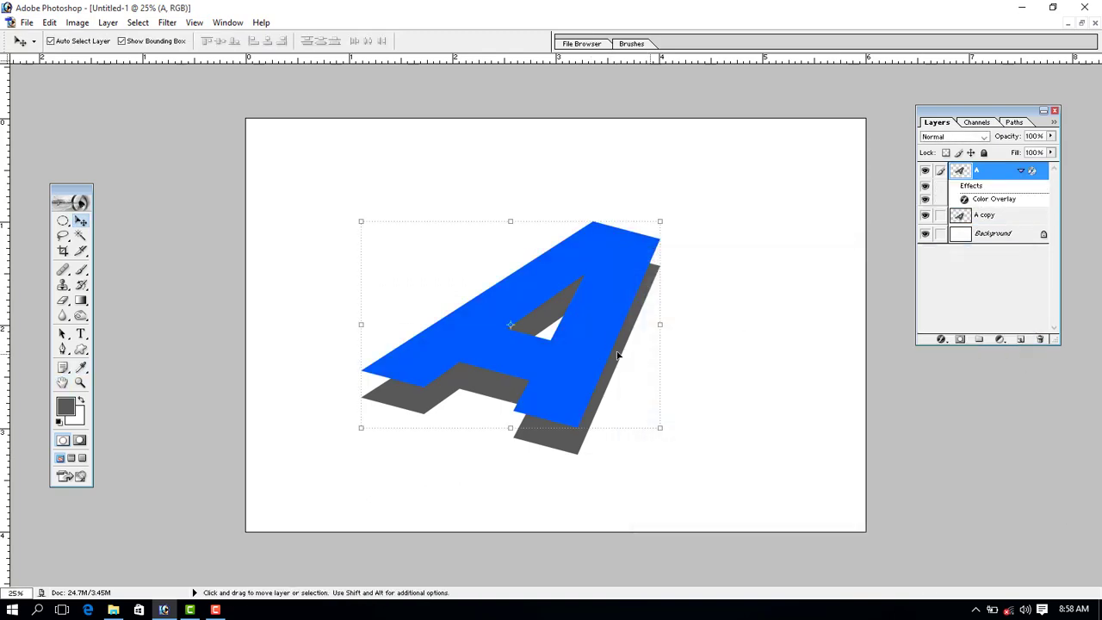
pyautogui.click(574, 455)
pyautogui.moveTo(562, 452); pyautogui.dragTo(568, 452)
pyautogui.hotkey('shift', 'Right')
pyautogui.hotkey('shift', 'Right')
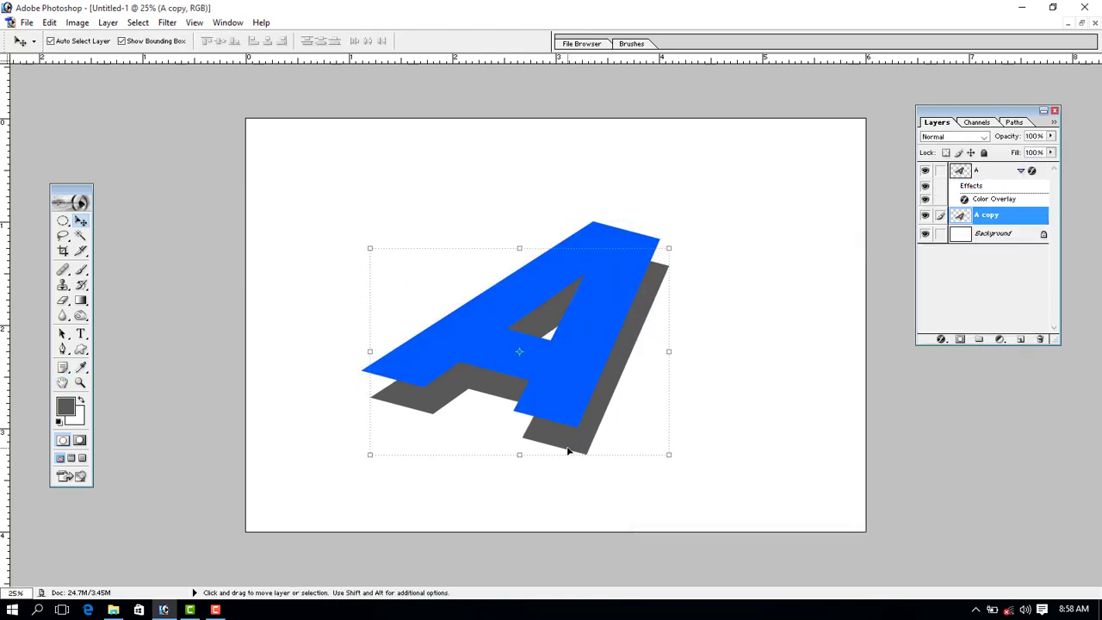
pyautogui.hotkey('shift', 'Down')
pyautogui.hotkey('shift', 'Down')
pyautogui.press('Left')
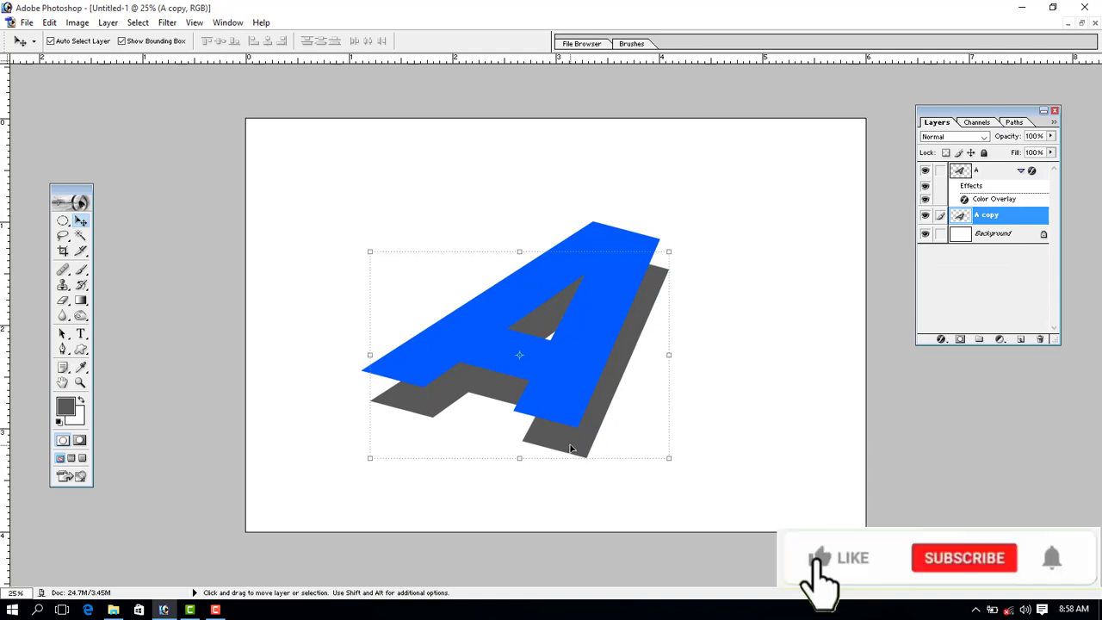
pyautogui.press('Up')
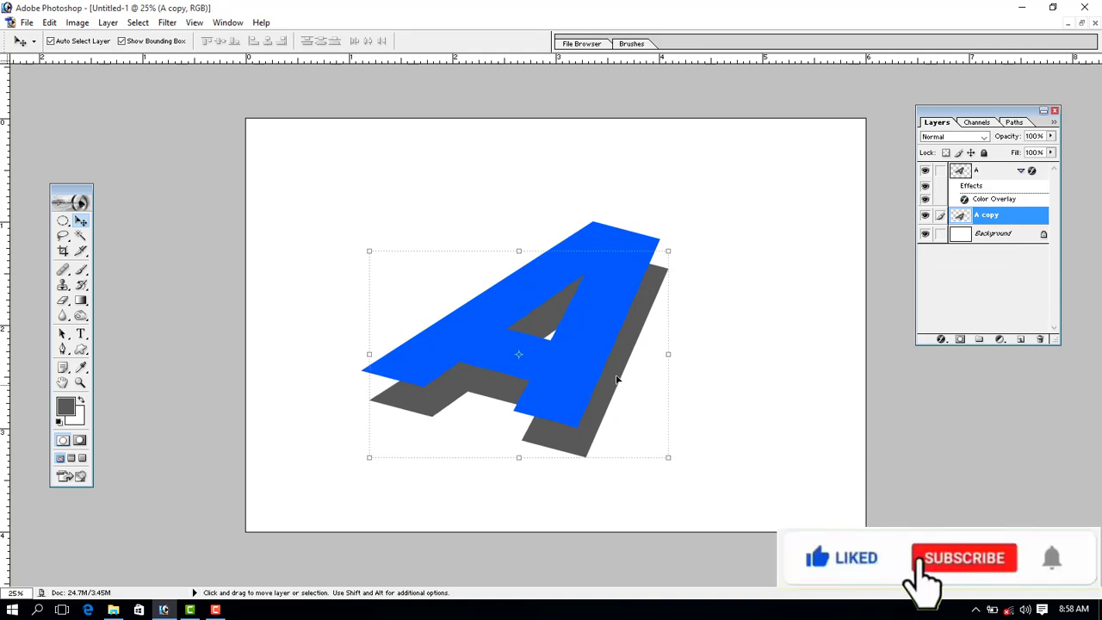
# Zoom to 50% and frame the two letters in view
pyautogui.press('z')
pyautogui.moveTo(436, 163); pyautogui.dragTo(710, 508)
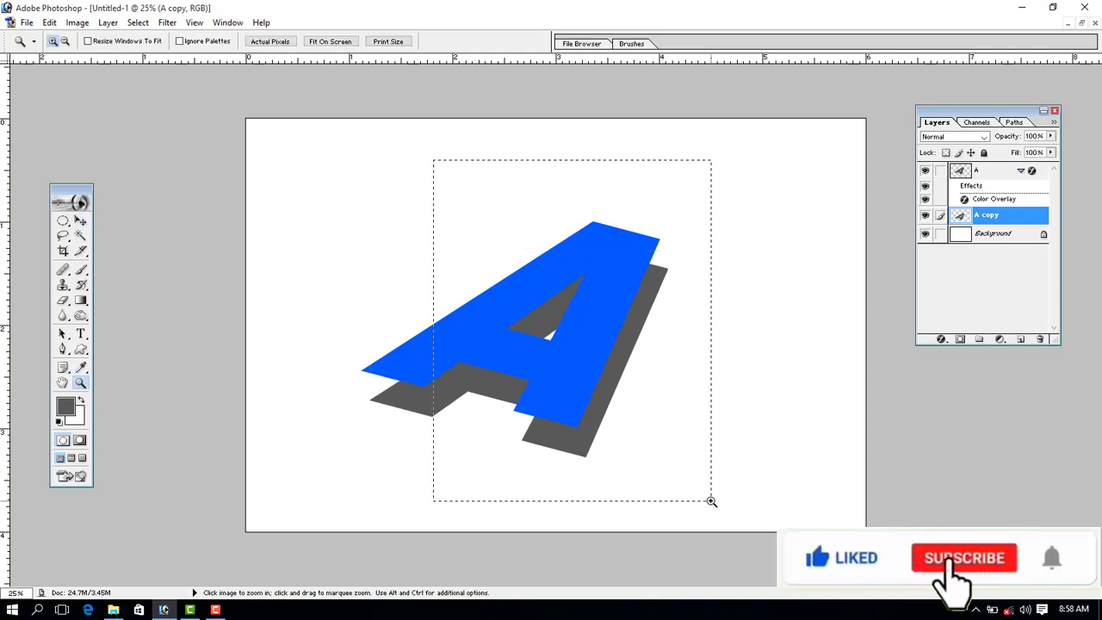
pyautogui.click(687, 502)
pyautogui.moveTo(565, 469); pyautogui.dragTo(563, 457)
# Outline the right side face between the blue and grey A as a selection
pyautogui.press('v')
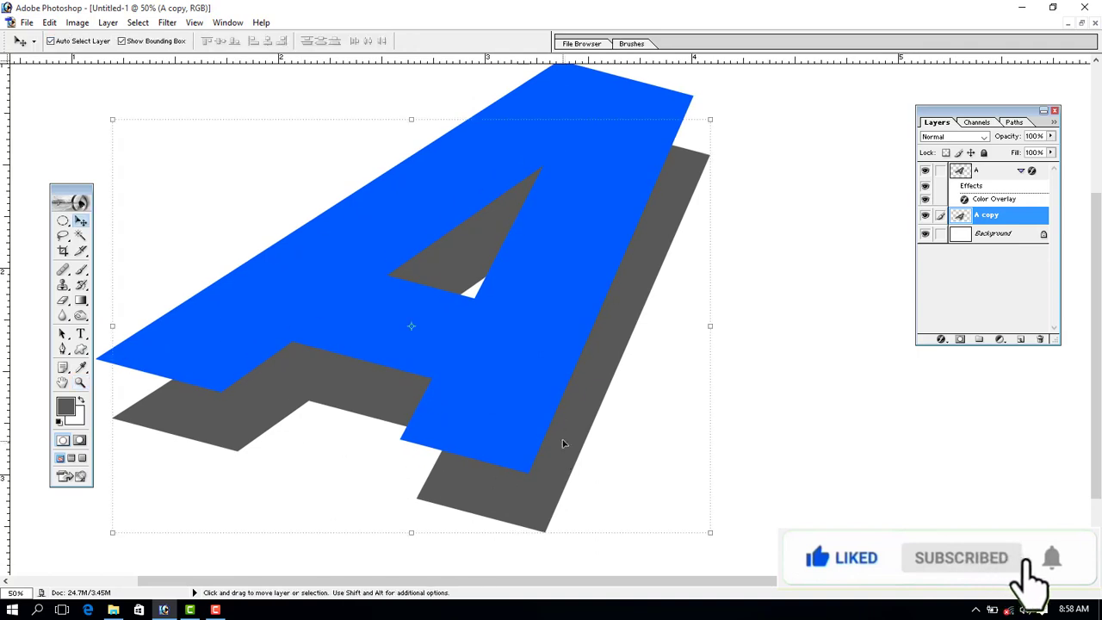
pyautogui.click(62, 349)
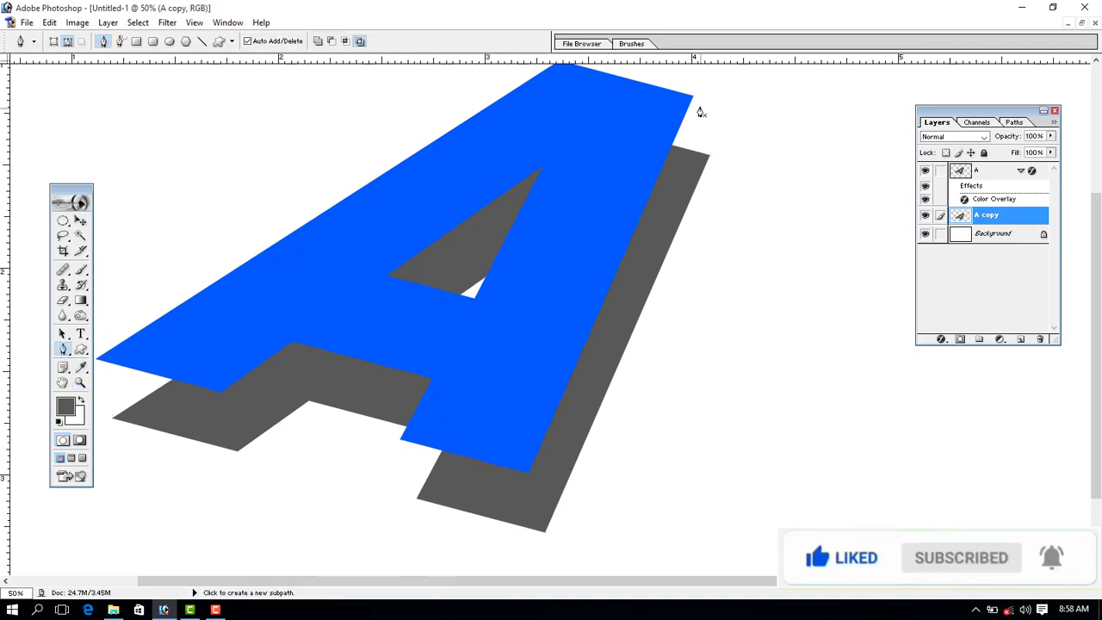
pyautogui.click(693, 96)
pyautogui.click(711, 156)
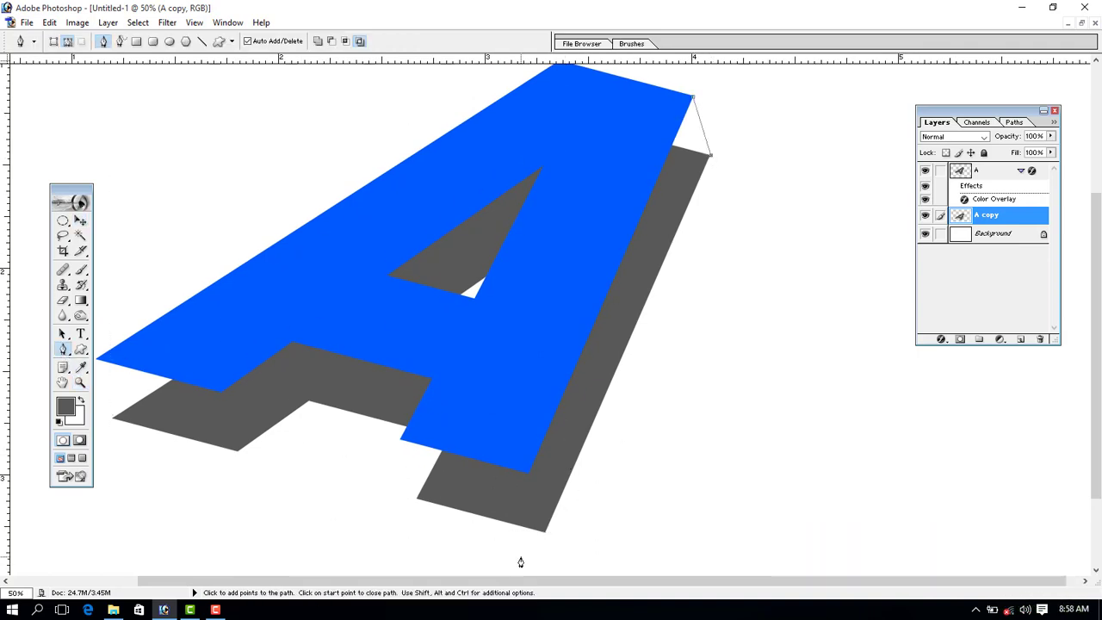
pyautogui.click(546, 532)
pyautogui.click(529, 471)
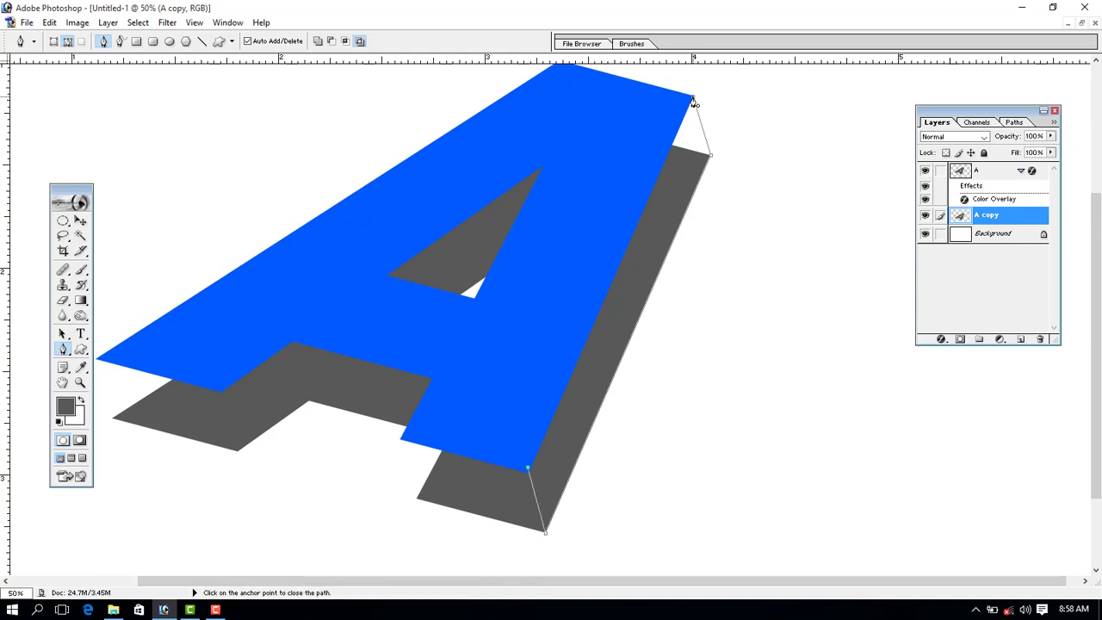
pyautogui.click(694, 96)
pyautogui.hotkey('ctrl', 'Return')
# Build a dark blue to bright blue gradient from the Black, White preset
pyautogui.click(81, 302)
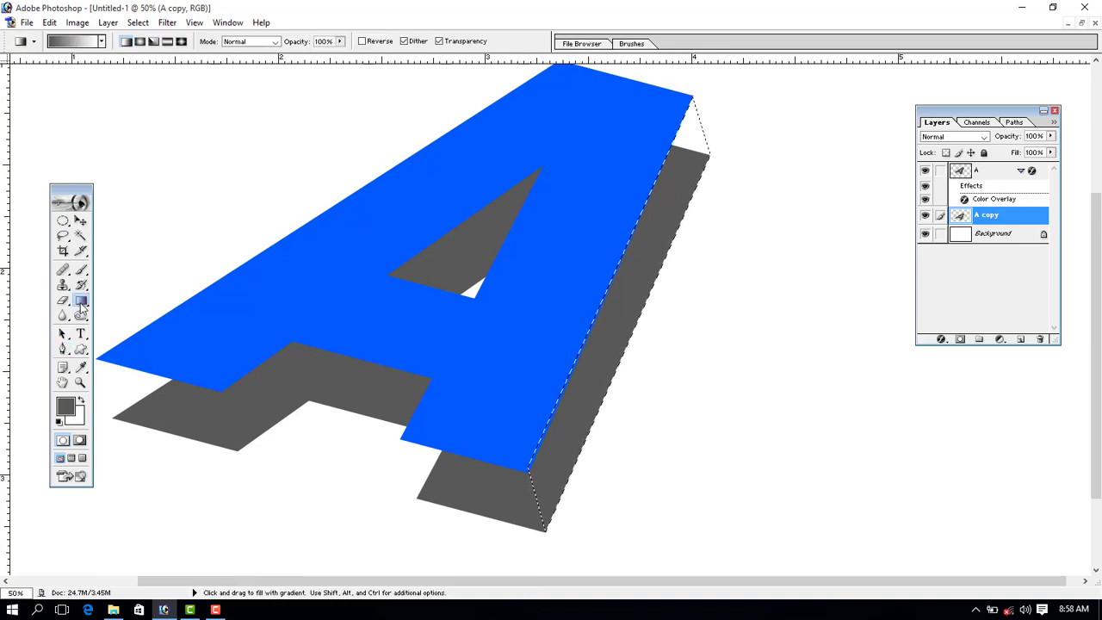
pyautogui.click(76, 43)
pyautogui.click(842, 197)
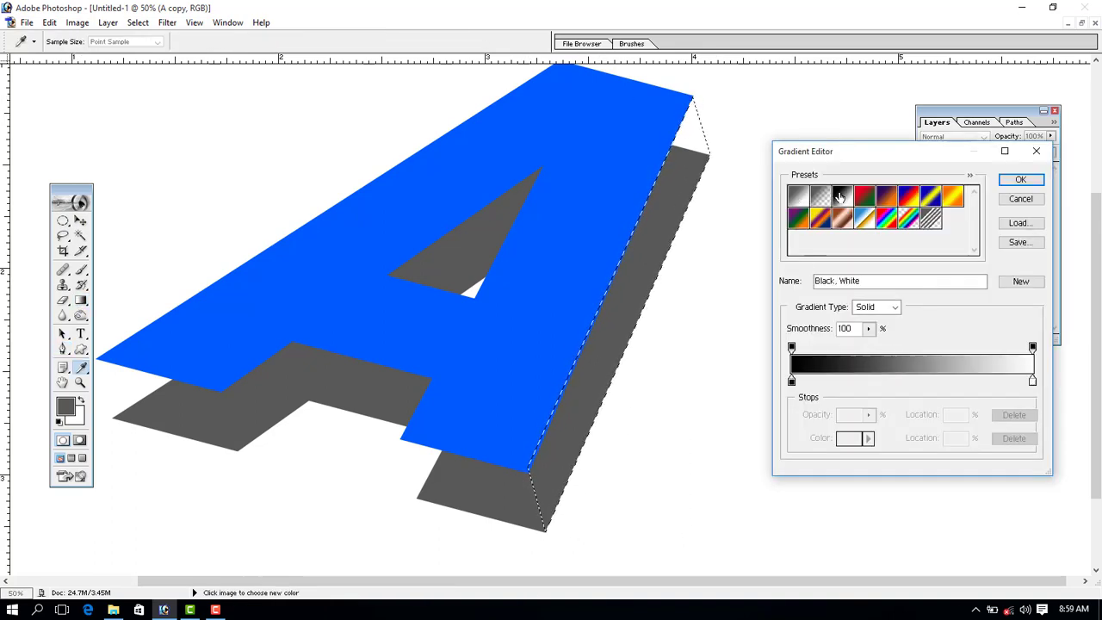
pyautogui.click(791, 380)
pyautogui.click(850, 438)
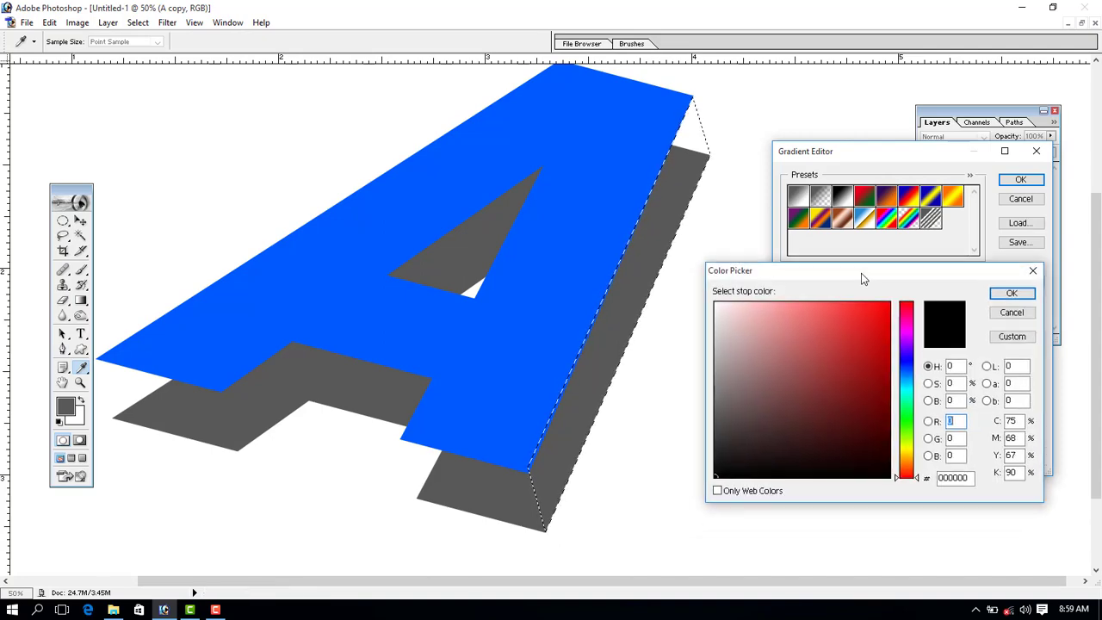
pyautogui.click(909, 368)
pyautogui.click(887, 379)
pyautogui.click(1012, 293)
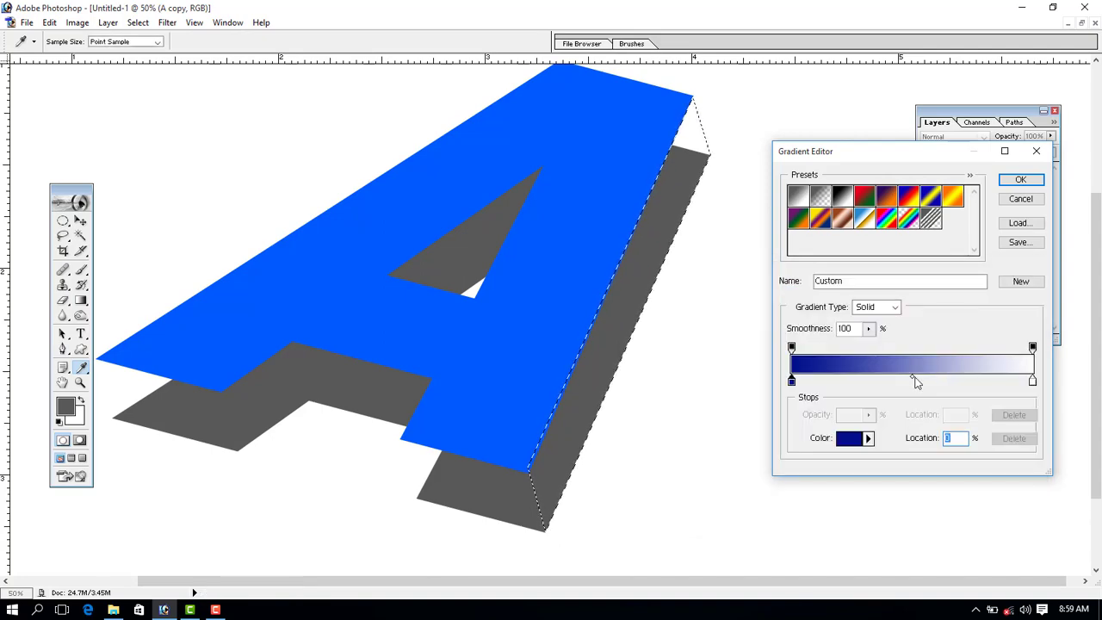
pyautogui.click(917, 380)
pyautogui.click(878, 320)
pyautogui.click(1006, 296)
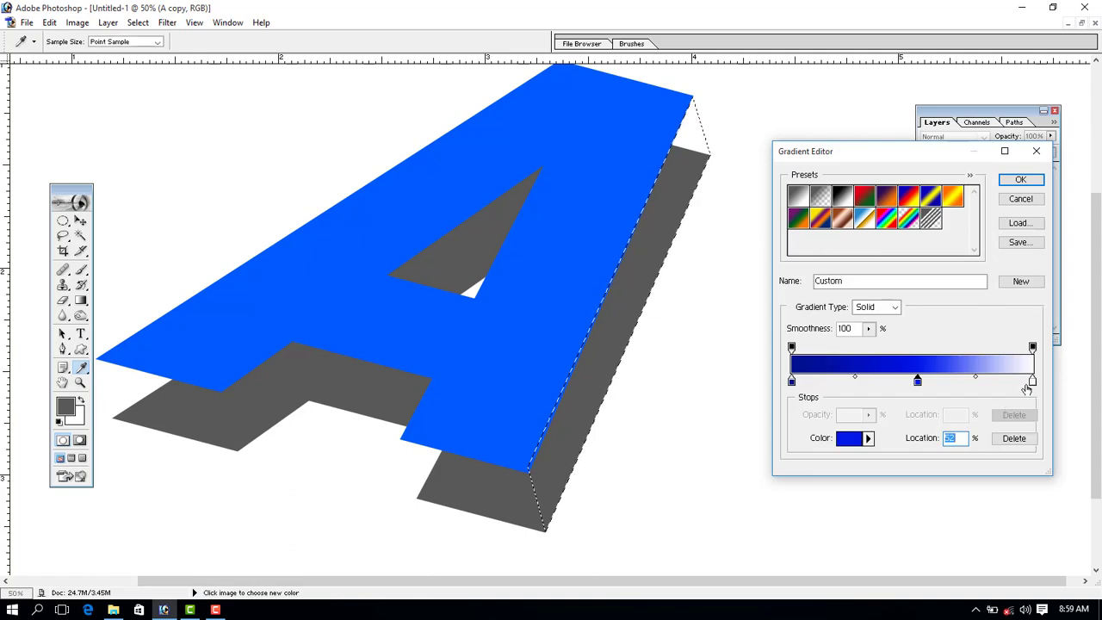
pyautogui.click(1032, 380)
pyautogui.click(1020, 180)
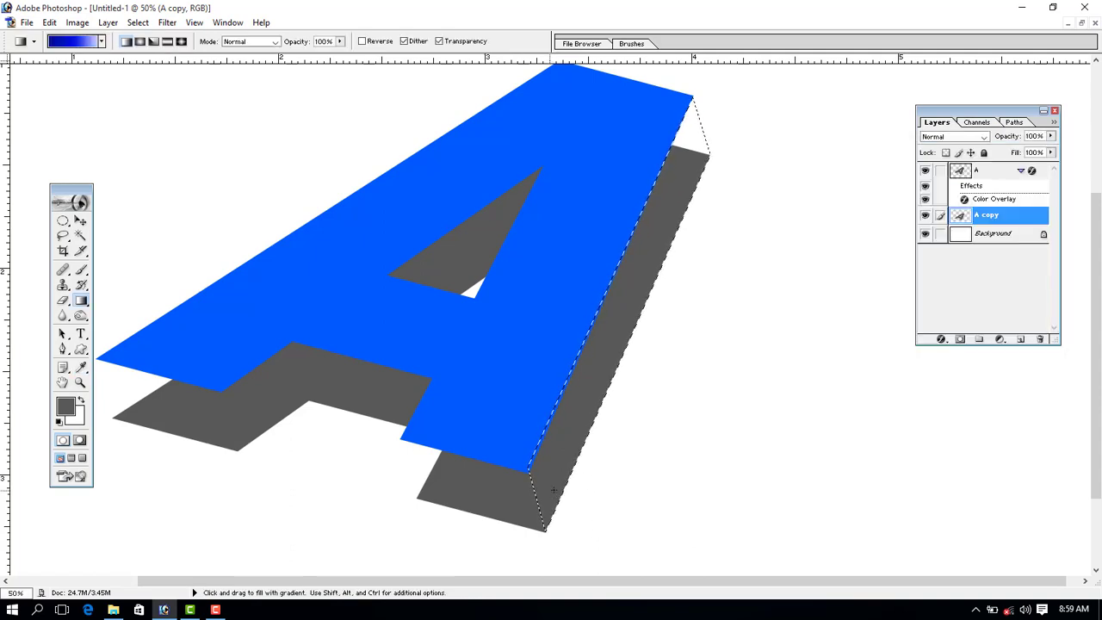
# Fill the selected side face with the blue gradient and deselect
pyautogui.moveTo(700, 147); pyautogui.dragTo(550, 491)
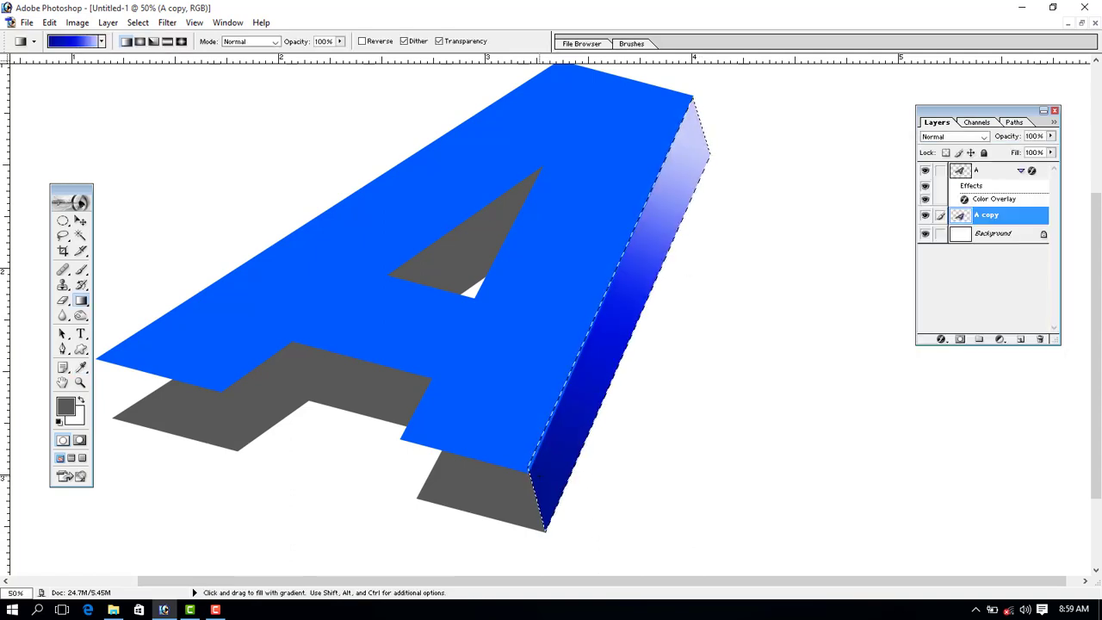
pyautogui.moveTo(698, 162); pyautogui.dragTo(534, 478)
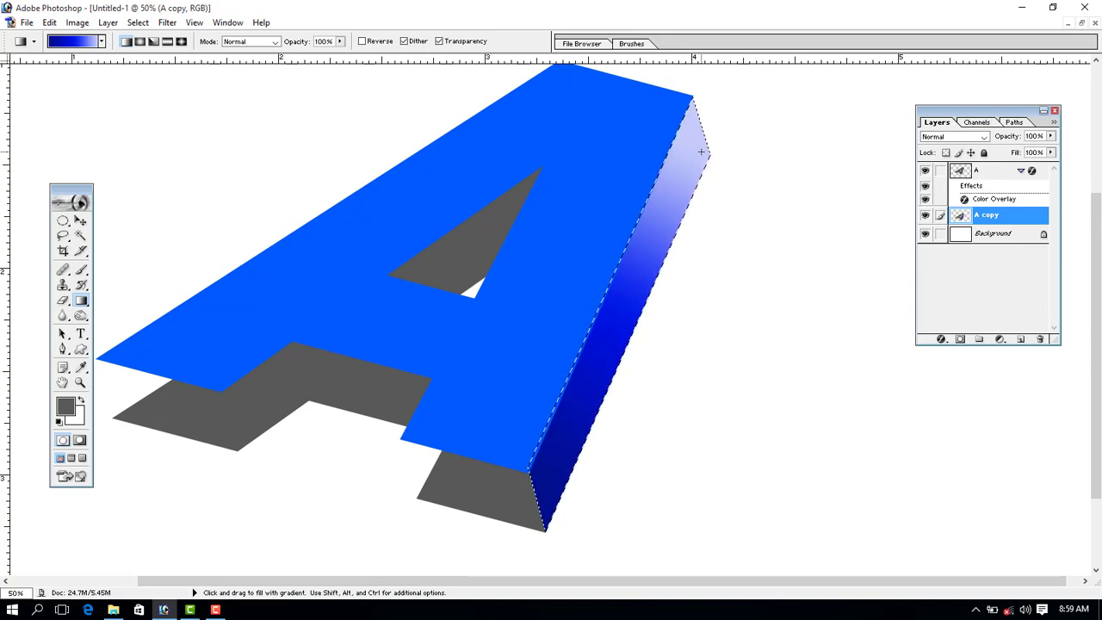
pyautogui.hotkey('ctrl', 'd')
# Zoom in and fill the front face at the bottom corner with a dark-to-light blue gradient
pyautogui.press('v')
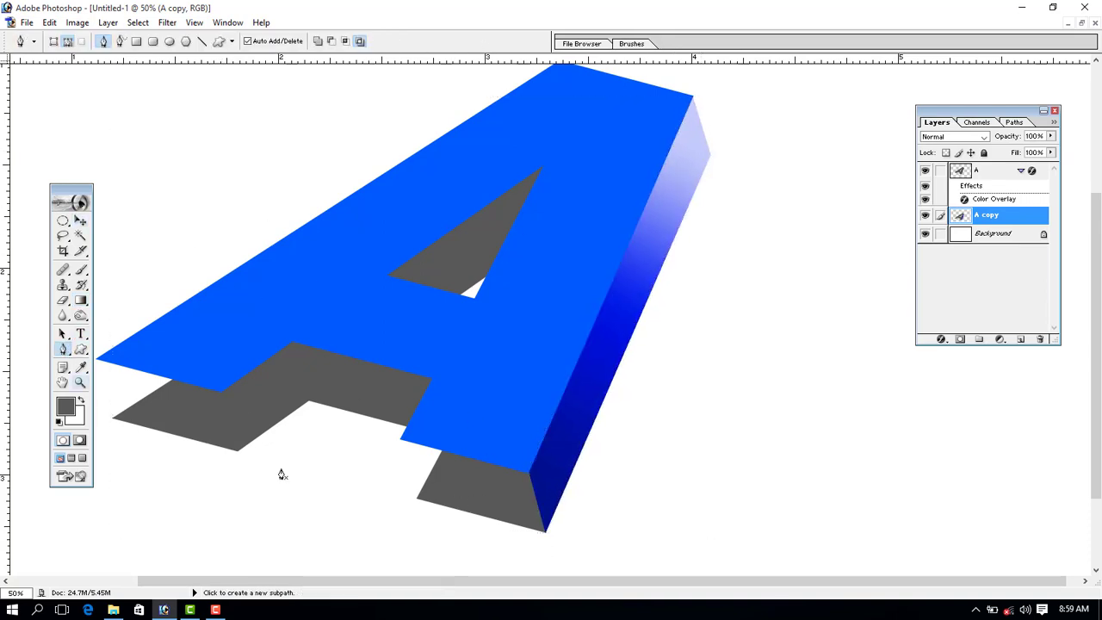
pyautogui.press('z')
pyautogui.click(546, 497)
pyautogui.click(64, 349)
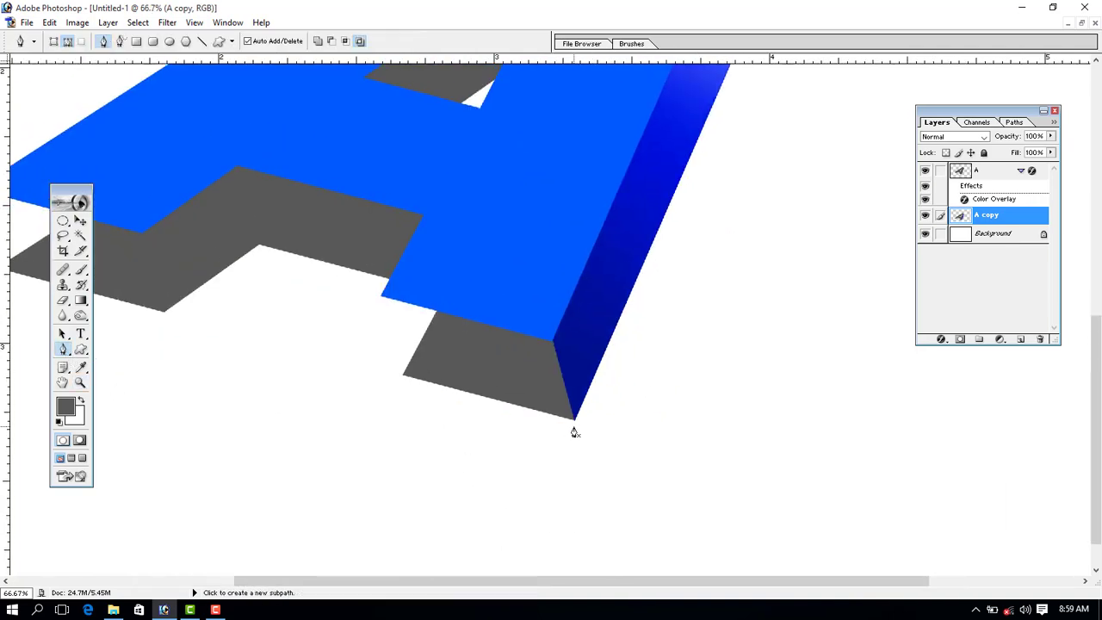
pyautogui.click(575, 420)
pyautogui.click(552, 338)
pyautogui.click(403, 377)
pyautogui.click(574, 420)
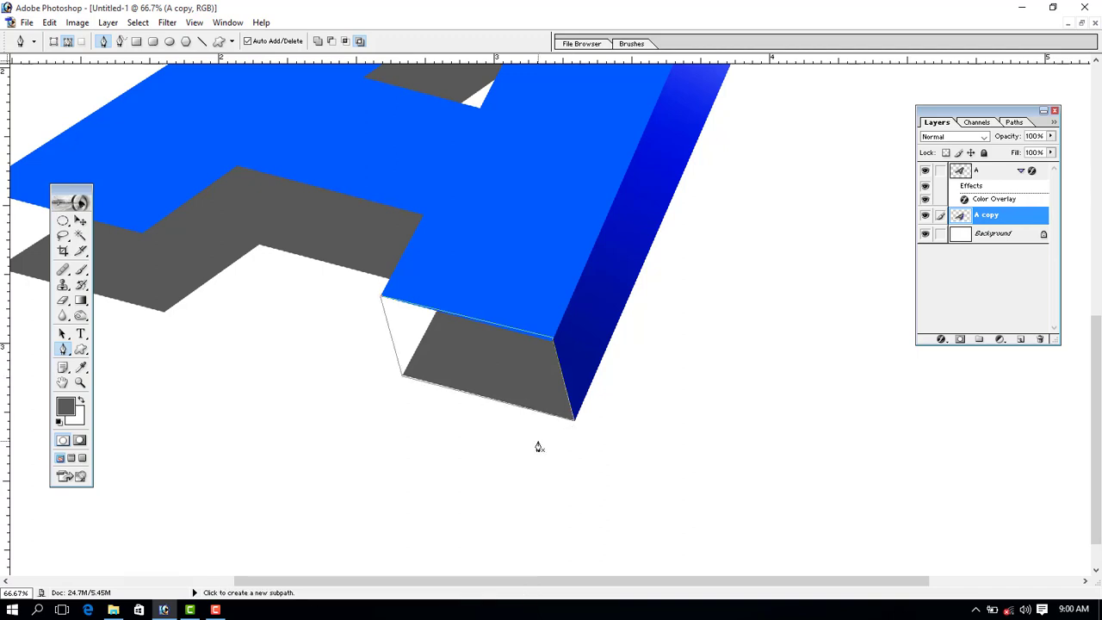
pyautogui.hotkey('ctrl', 'Return')
pyautogui.press('g')
pyautogui.moveTo(390, 344); pyautogui.dragTo(540, 370)
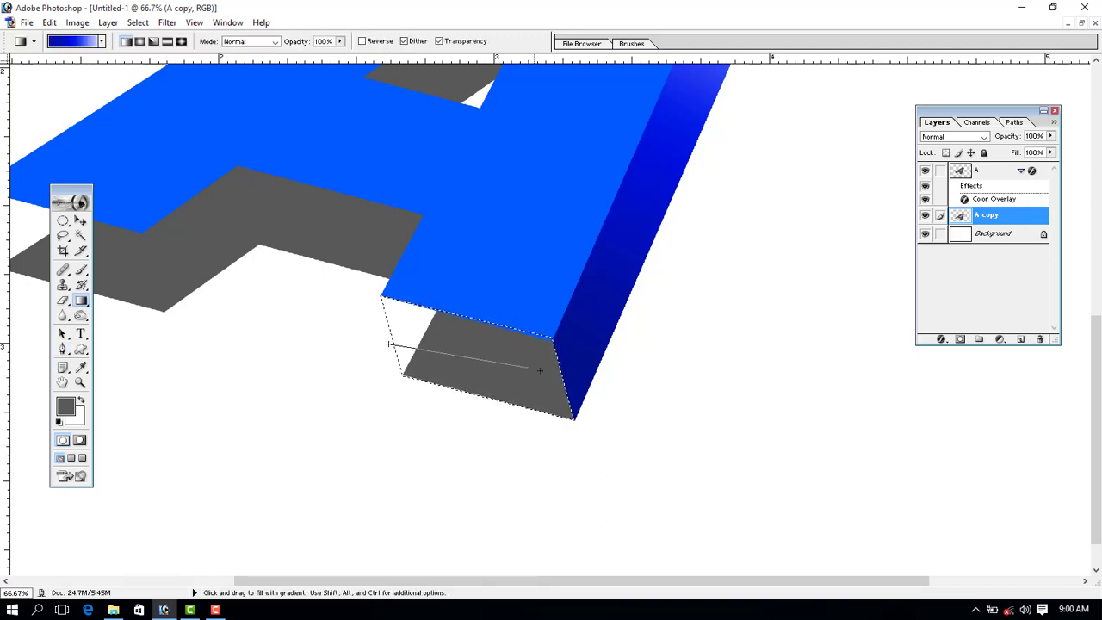
pyautogui.moveTo(394, 360); pyautogui.dragTo(560, 379)
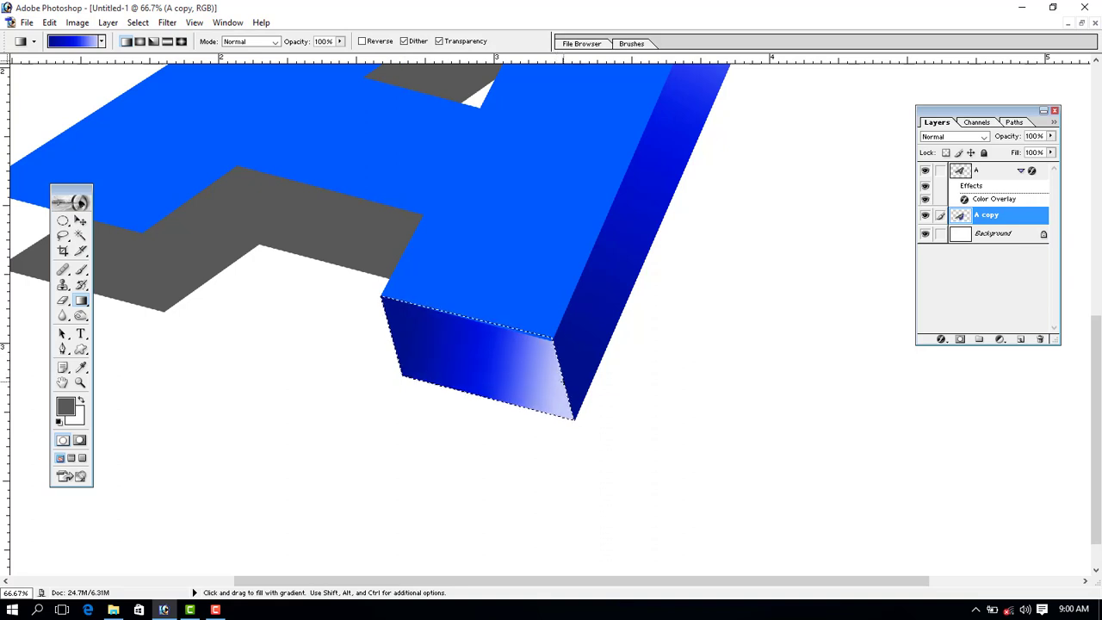
pyautogui.moveTo(393, 344); pyautogui.dragTo(568, 376)
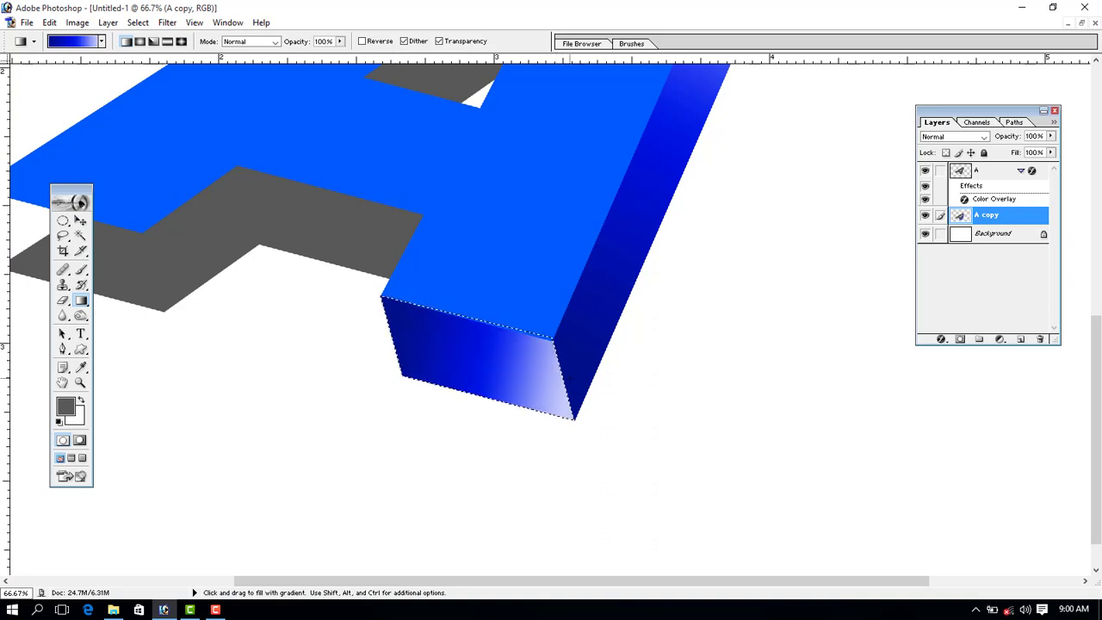
pyautogui.hotkey('ctrl', 'd')
# Outline the notch face and fill it with the blue gradient
pyautogui.hscroll(-3, 413, 419)
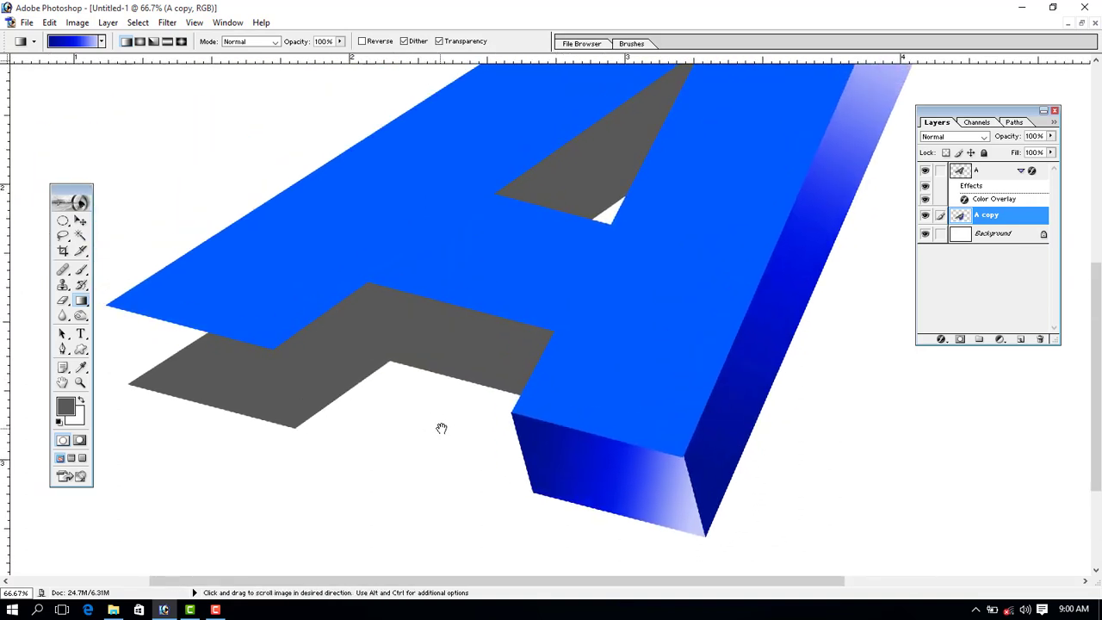
pyautogui.scroll(3, 441, 431)
pyautogui.press('p')
pyautogui.click(367, 282)
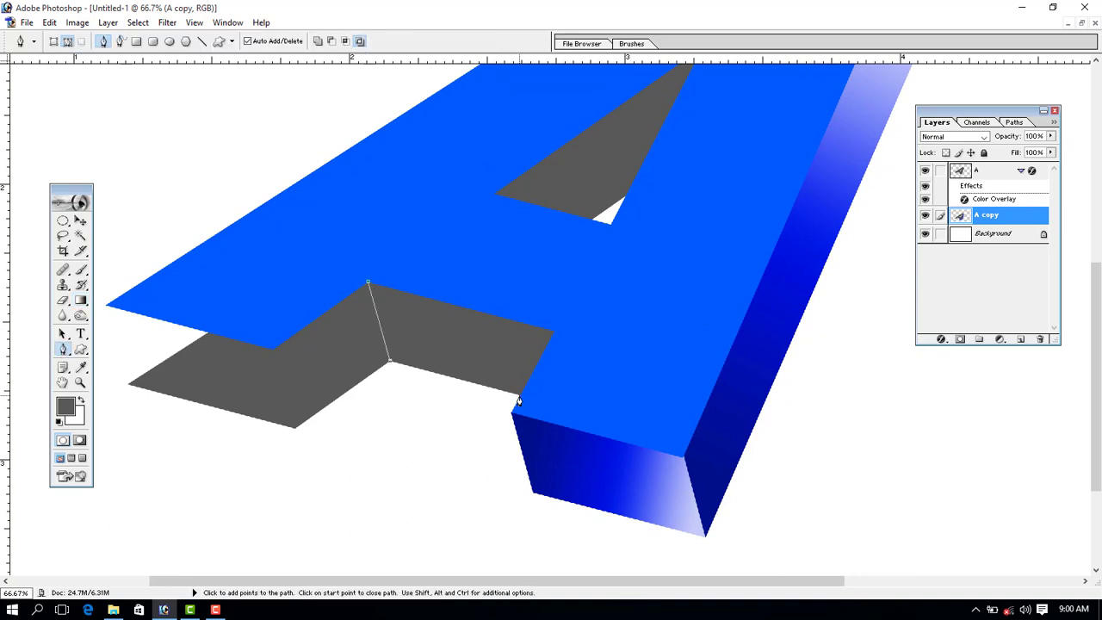
pyautogui.click(556, 331)
pyautogui.click(369, 283)
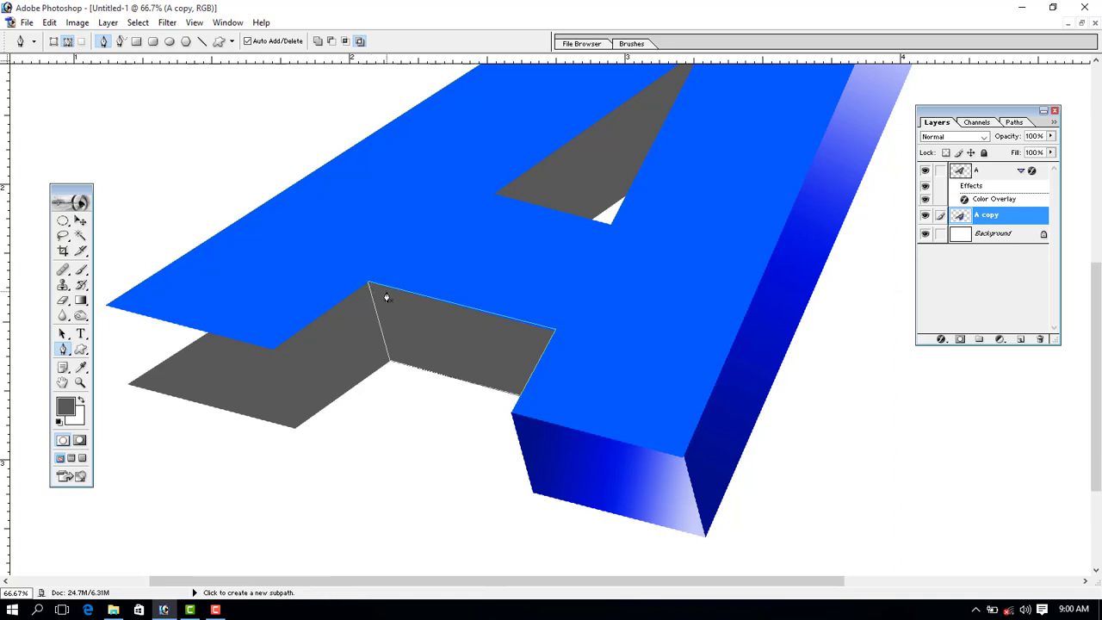
pyautogui.press('g')
pyautogui.moveTo(379, 317)
pyautogui.mouseDown()
pyautogui.moveTo(545, 350)
pyautogui.moveTo(545, 363)
pyautogui.mouseUp()
pyautogui.moveTo(390, 334)
pyautogui.mouseDown()
pyautogui.moveTo(527, 355)
pyautogui.moveTo(560, 342)
pyautogui.moveTo(538, 336)
pyautogui.moveTo(556, 361)
pyautogui.mouseUp()
pyautogui.hotkey('ctrl', 'd')
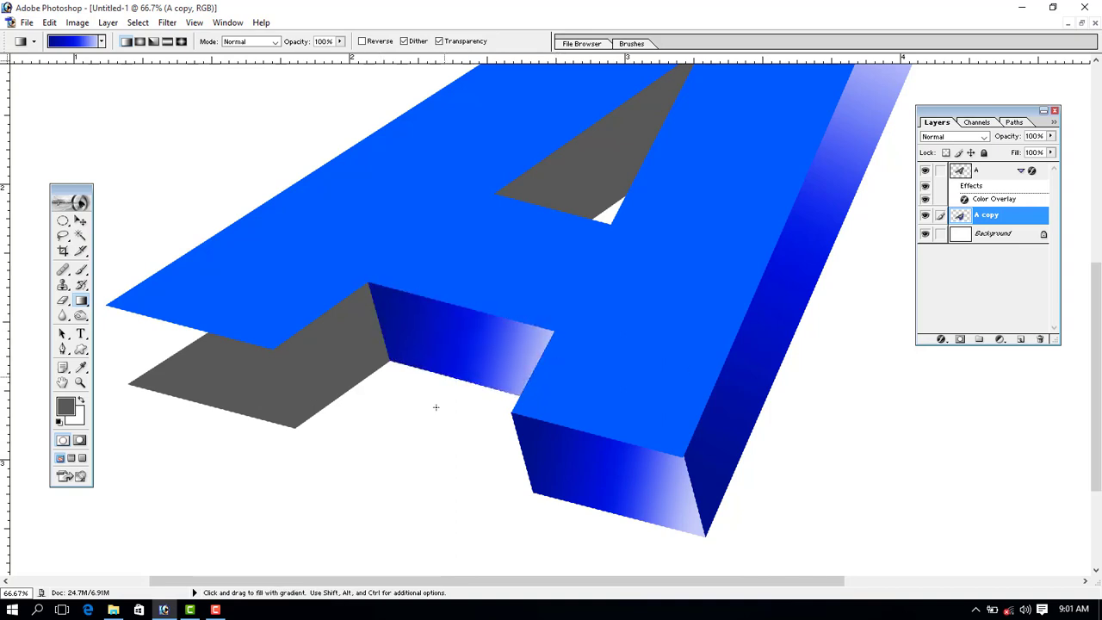
# Outline the next grey face and fill it with a darker blue gradient with a white band
pyautogui.press('p')
pyautogui.click(390, 361)
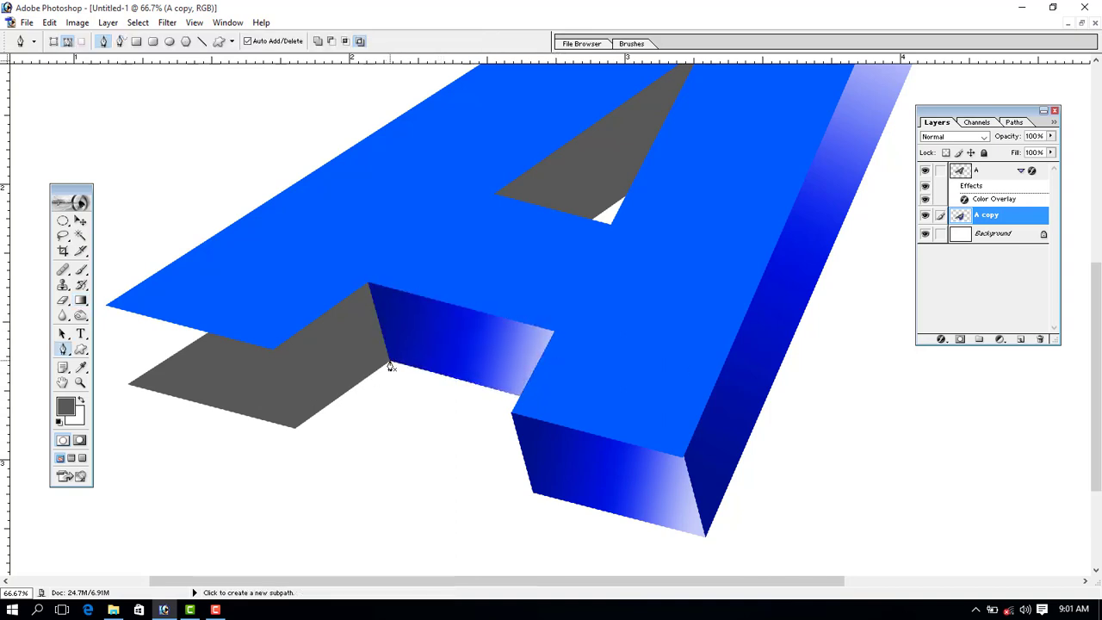
pyautogui.click(295, 427)
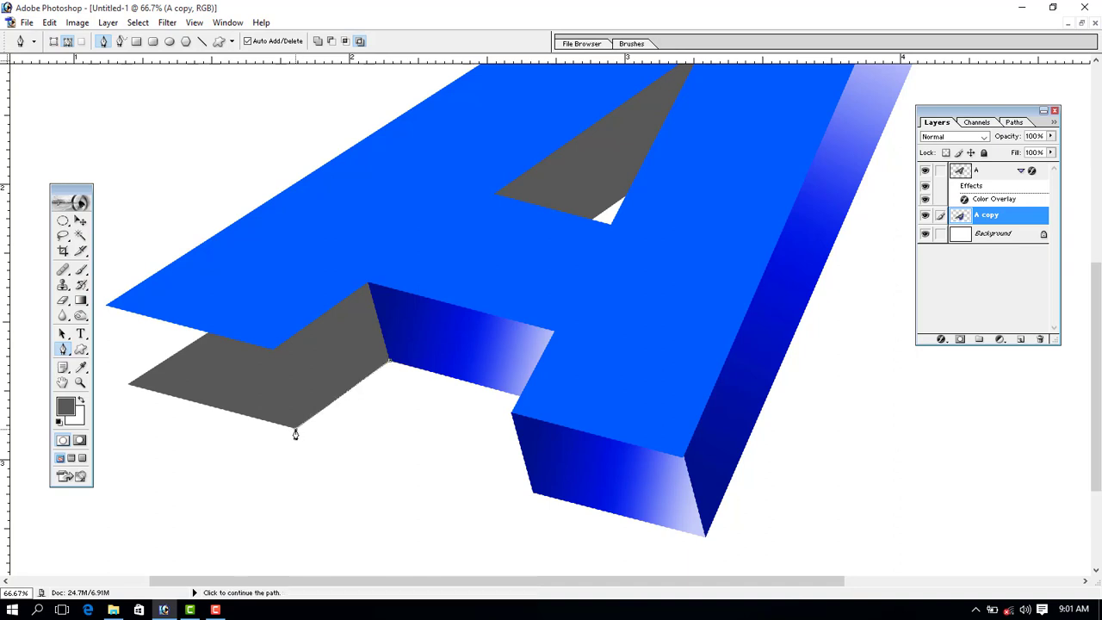
pyautogui.click(368, 288)
pyautogui.click(390, 362)
pyautogui.press('g')
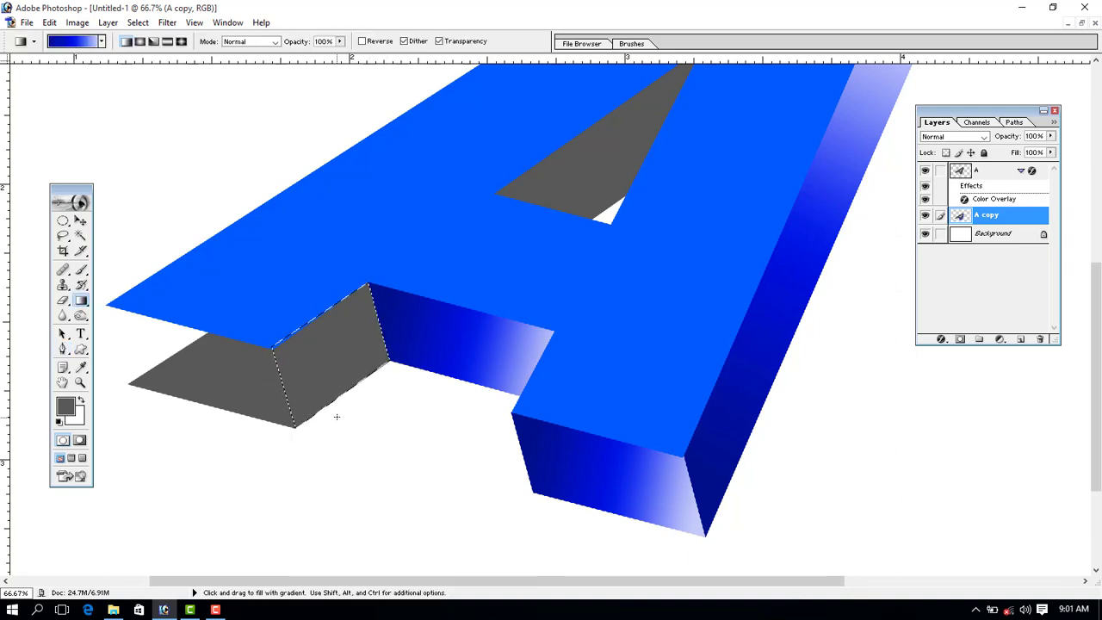
pyautogui.moveTo(287, 387); pyautogui.dragTo(397, 322)
pyautogui.moveTo(277, 385)
pyautogui.mouseDown()
pyautogui.moveTo(371, 298)
pyautogui.moveTo(365, 343)
pyautogui.mouseUp()
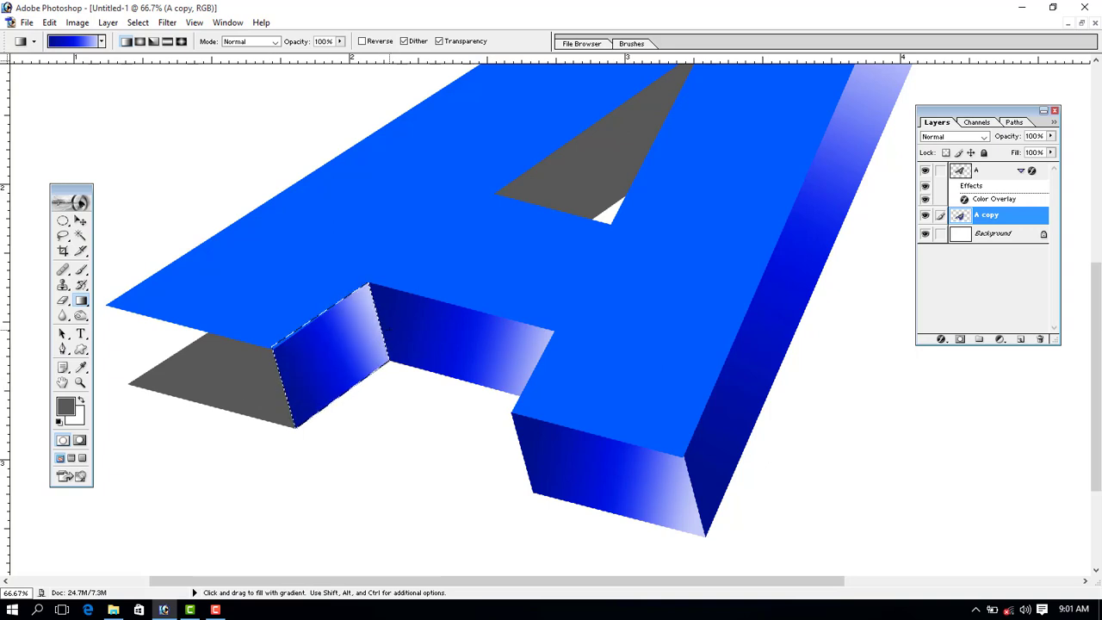
pyautogui.moveTo(280, 377); pyautogui.dragTo(407, 320)
pyautogui.hotkey('ctrl', 'd')
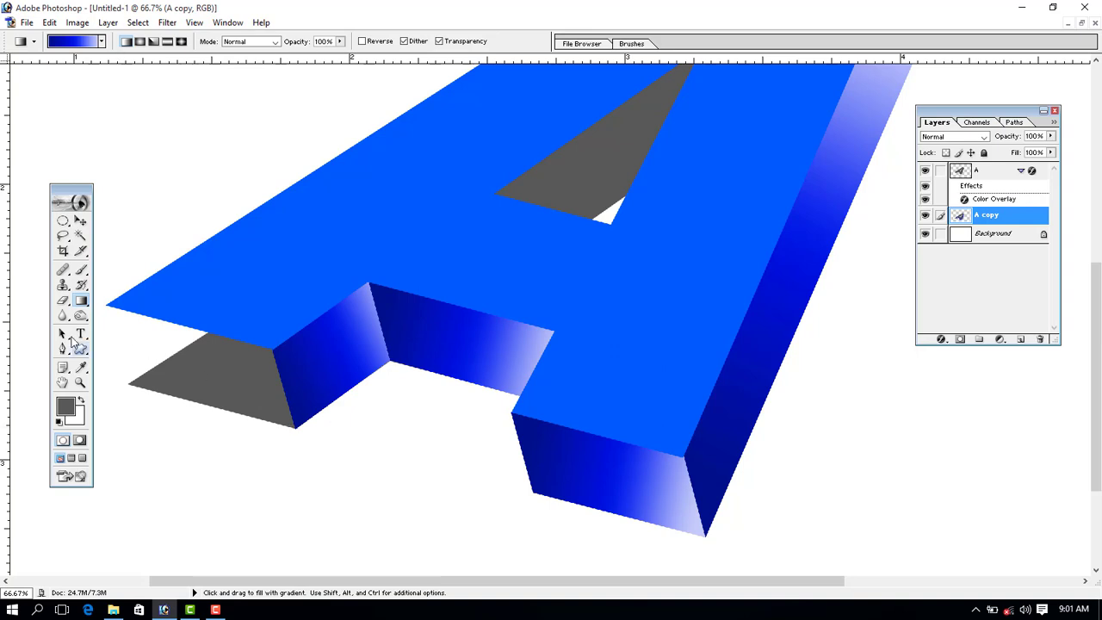
# Outline the left leg's front face and fill it with the blue gradient
pyautogui.click(62, 348)
pyautogui.click(273, 348)
pyautogui.click(295, 430)
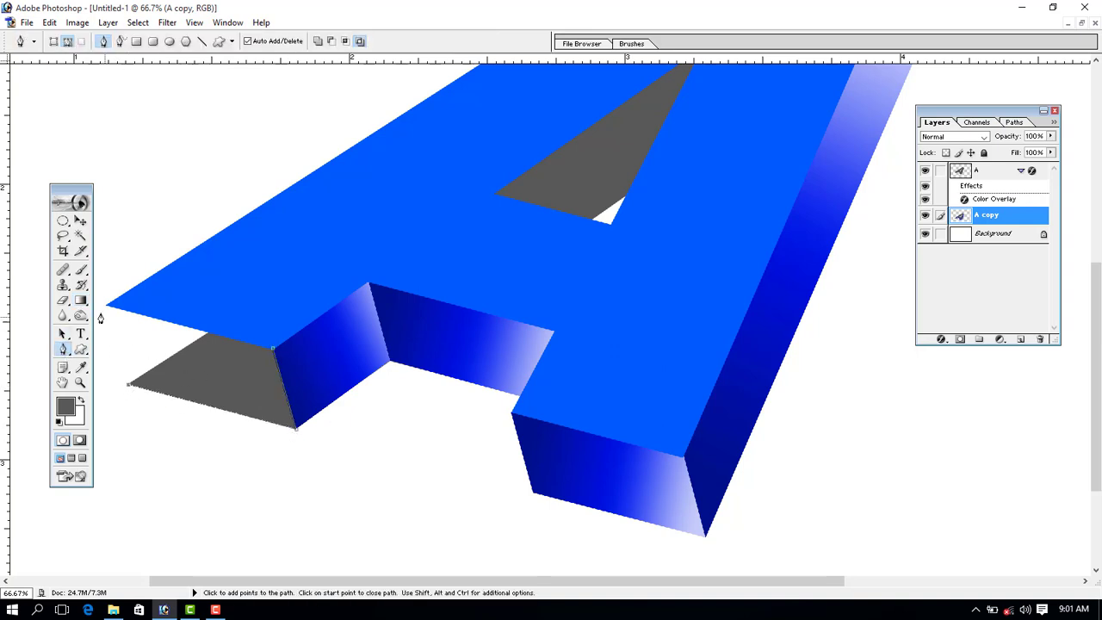
pyautogui.click(272, 348)
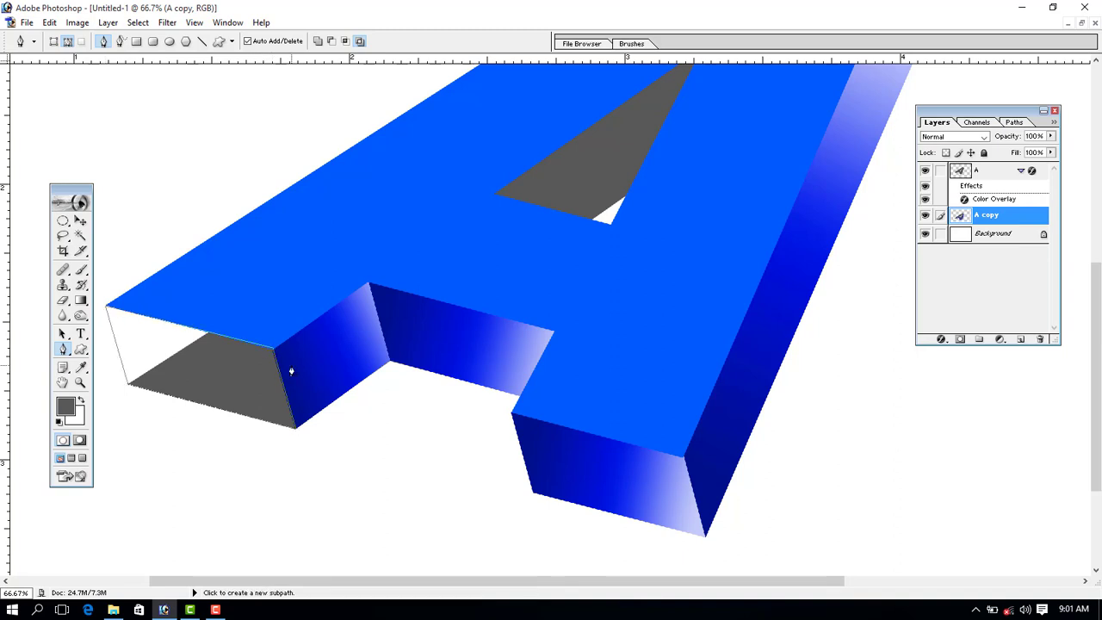
pyautogui.hotkey('ctrl', 'Return')
pyautogui.press('g')
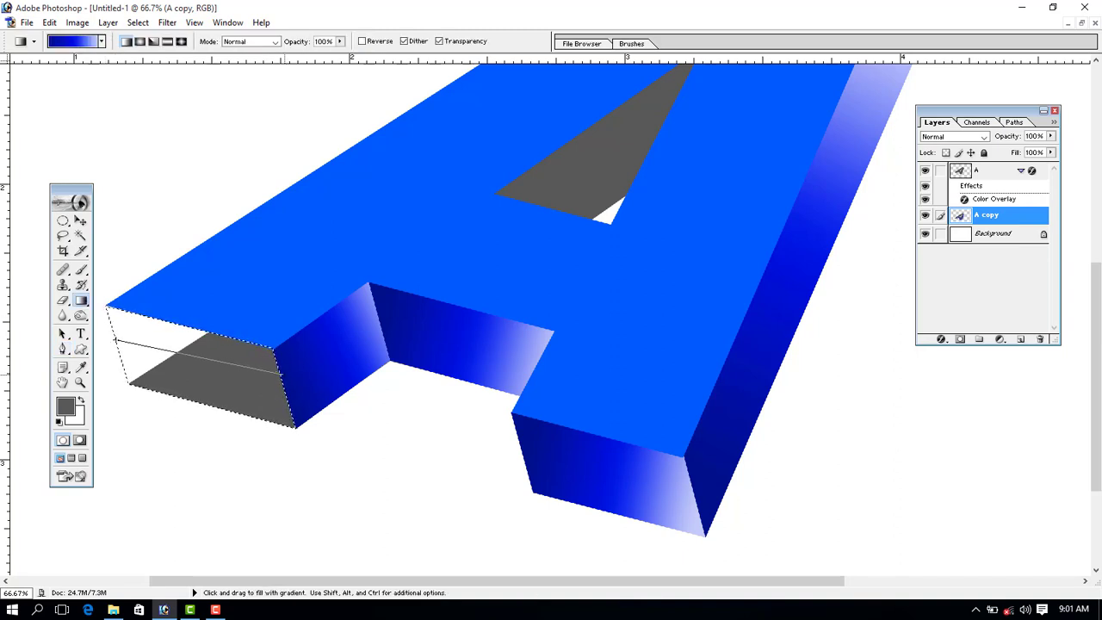
pyautogui.moveTo(280, 372); pyautogui.dragTo(281, 372)
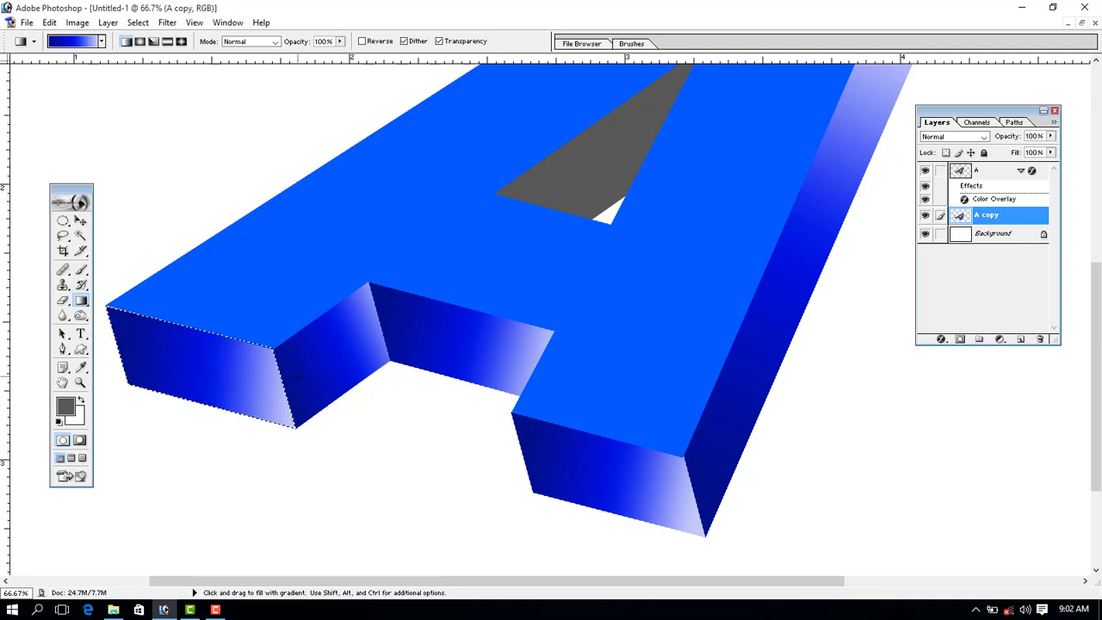
pyautogui.hotkey('ctrl', 'd')
pyautogui.scroll(3, 540, 382)
# Outline the triangular inner face of the A's hole and make it a selection
pyautogui.hscroll(3, 539, 382)
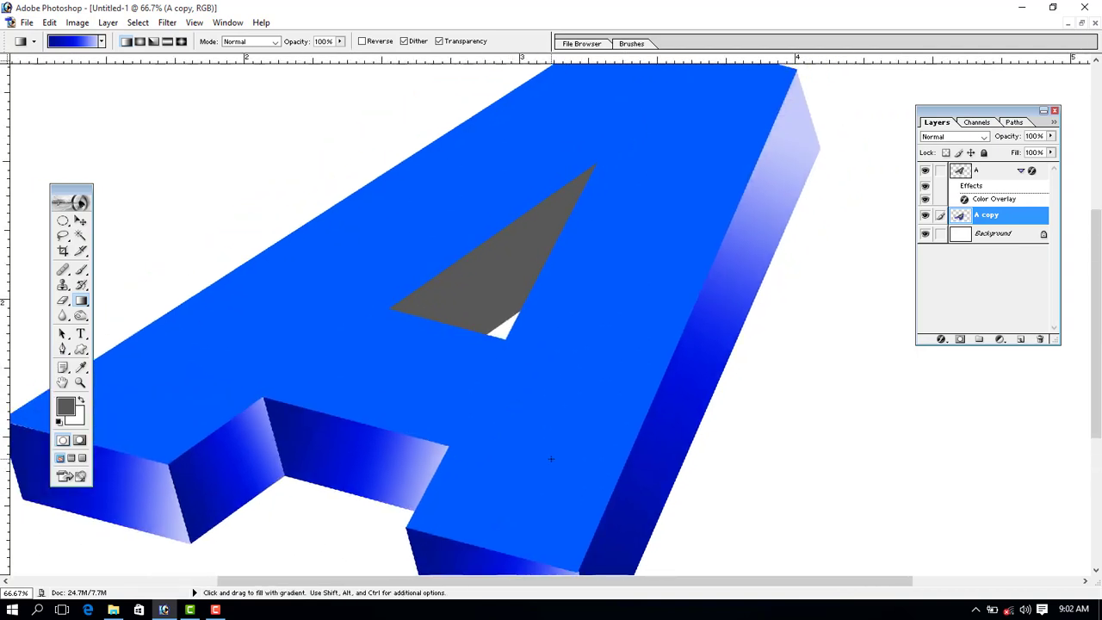
pyautogui.press('p')
pyautogui.click(484, 334)
pyautogui.click(525, 309)
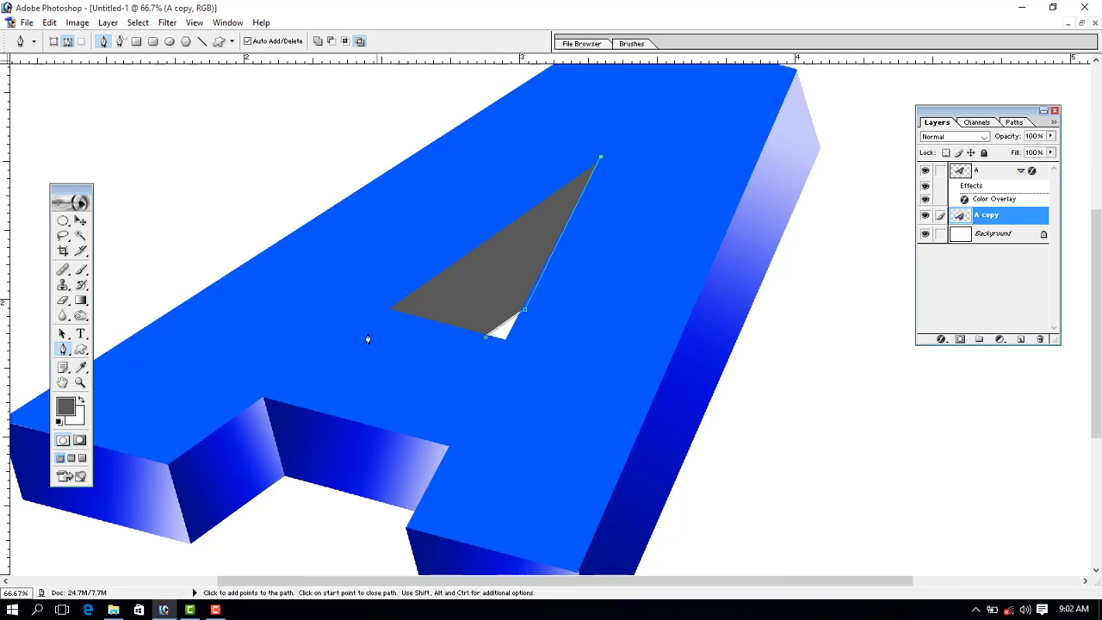
pyautogui.click(388, 308)
pyautogui.click(484, 334)
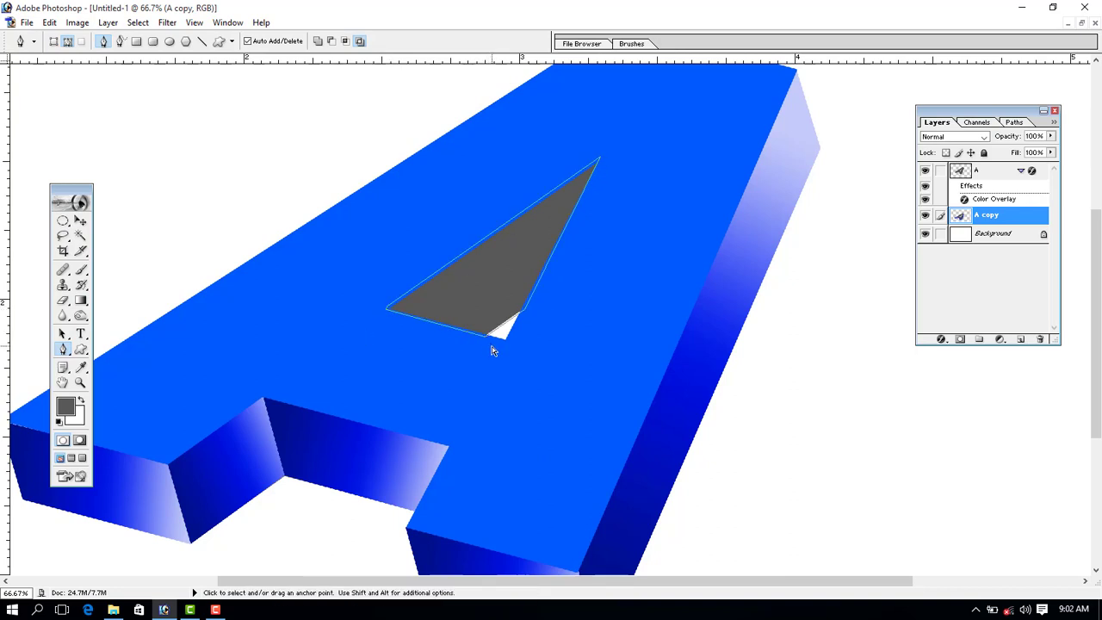
pyautogui.hotkey('ctrl', 'Return')
pyautogui.press('g')
# Try several gradient fills across the triangle, dark at bottom-left and light at top-right
pyautogui.moveTo(465, 318); pyautogui.dragTo(560, 199)
pyautogui.moveTo(448, 332); pyautogui.dragTo(534, 210)
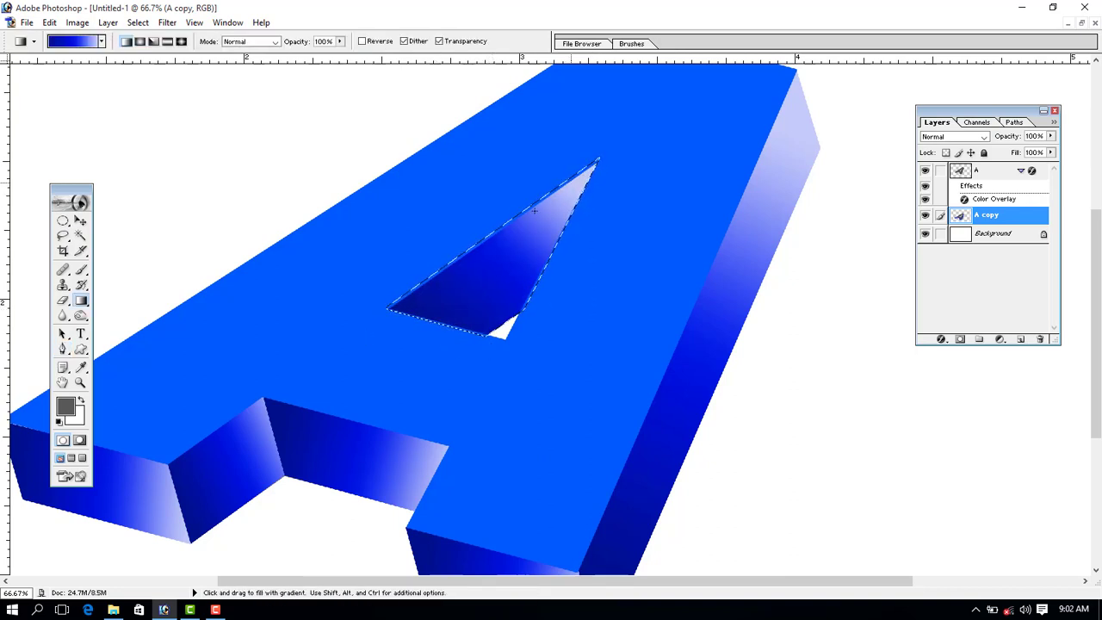
pyautogui.moveTo(465, 329); pyautogui.dragTo(568, 185)
pyautogui.moveTo(388, 301); pyautogui.dragTo(560, 216)
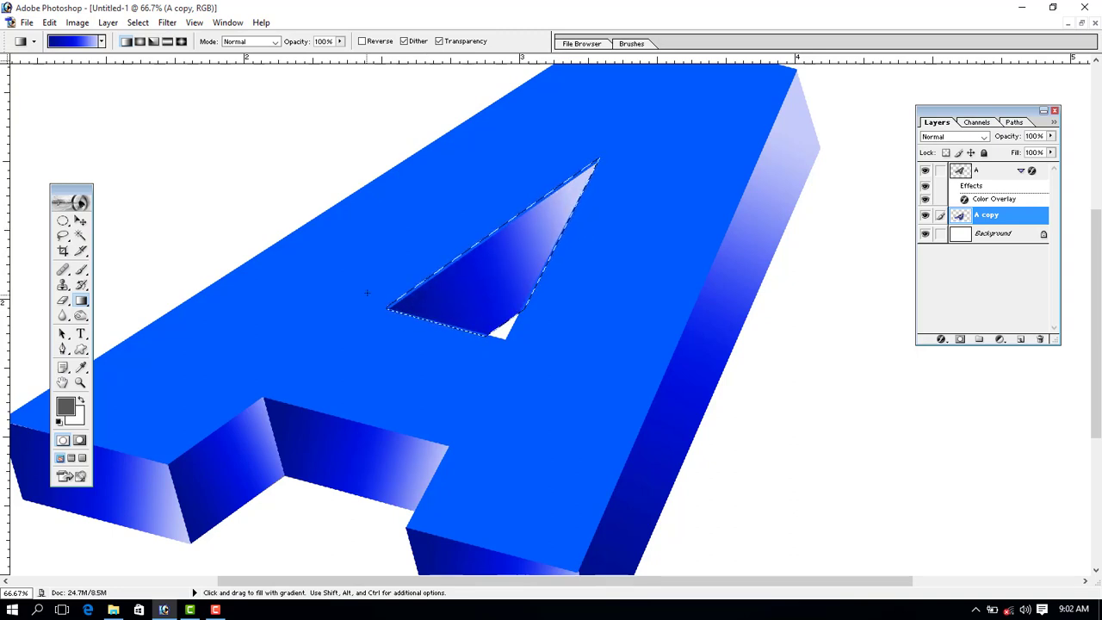
pyautogui.moveTo(368, 293); pyautogui.dragTo(538, 286)
pyautogui.moveTo(377, 325); pyautogui.dragTo(503, 269)
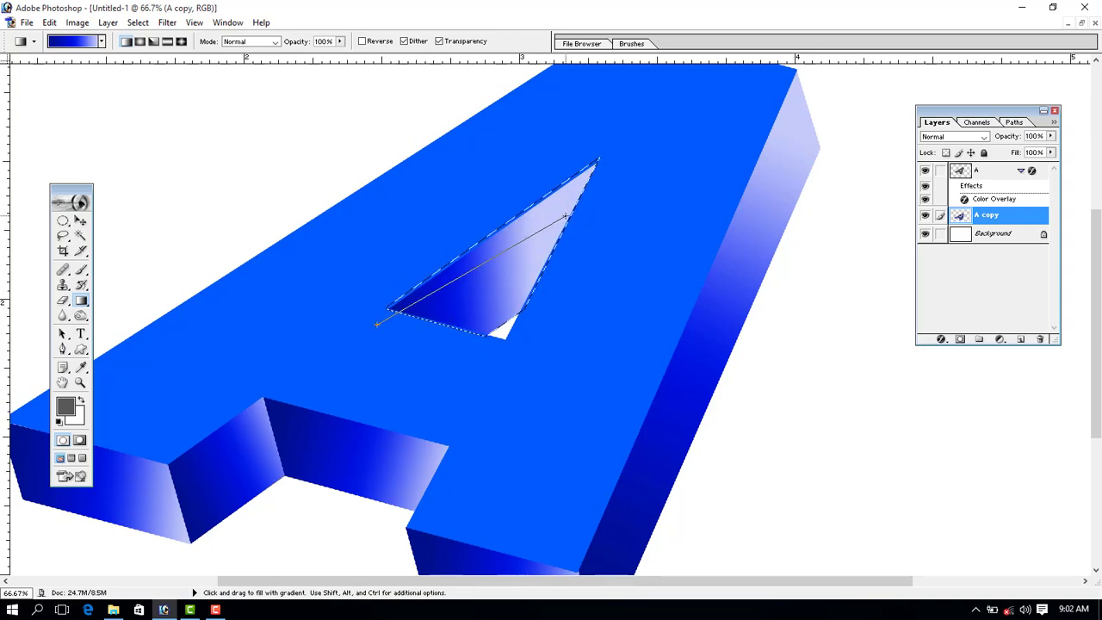
pyautogui.moveTo(566, 215); pyautogui.dragTo(566, 215)
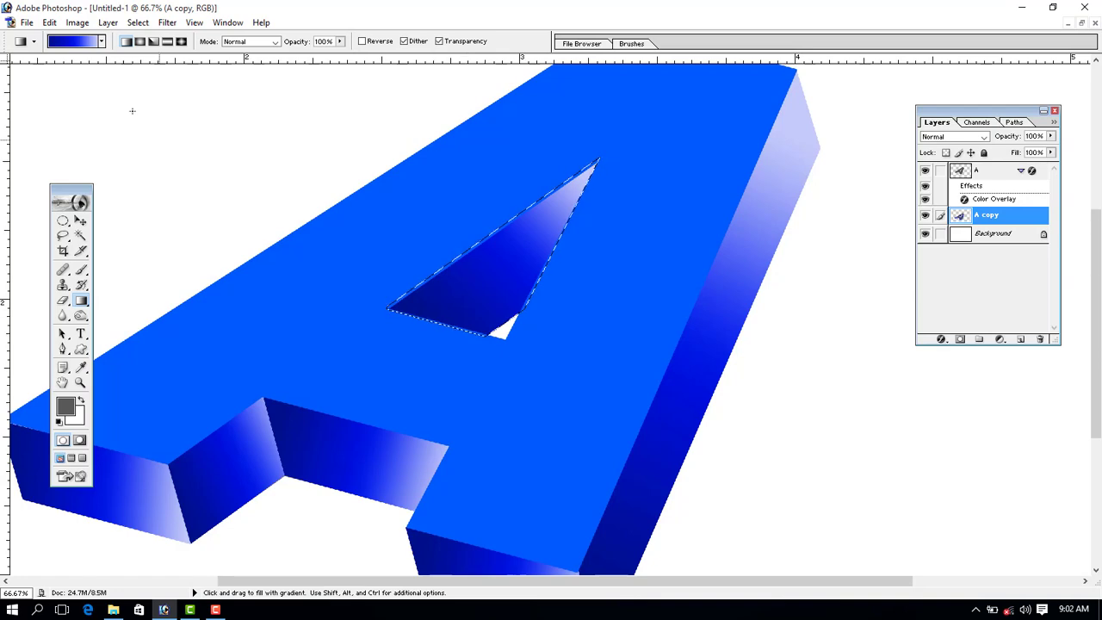
# Add a new colour stop at about 89% to the blue gradient
pyautogui.click(75, 40)
pyautogui.click(1006, 384)
pyautogui.click(846, 442)
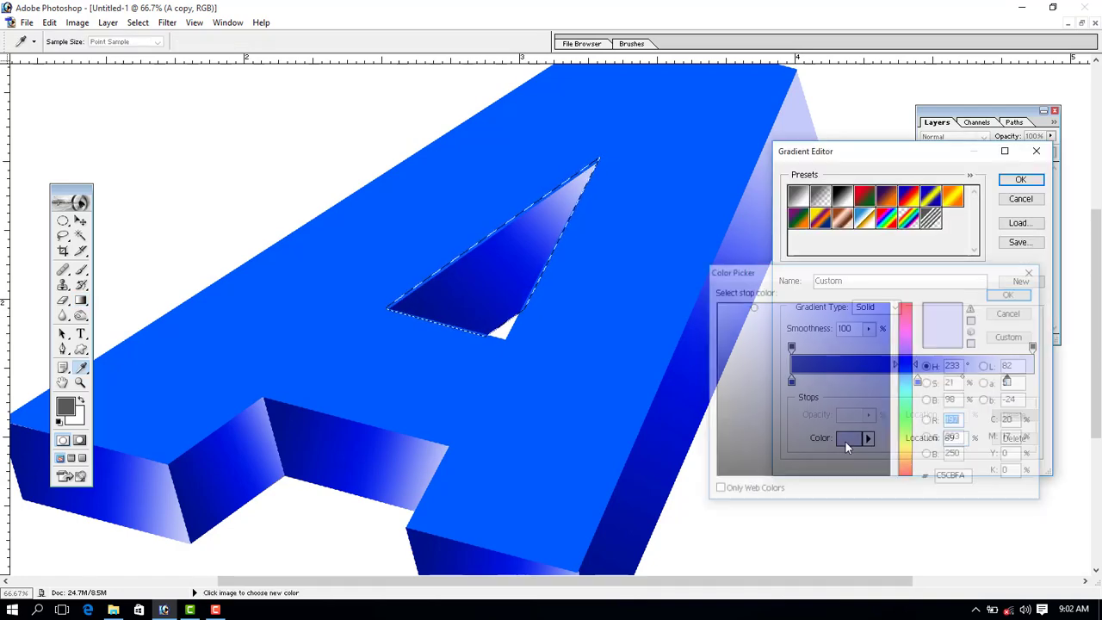
pyautogui.click(1008, 294)
pyautogui.click(1020, 179)
# Refill the triangle with the edited gradient, deselect, and zoom out to 50%
pyautogui.moveTo(447, 327); pyautogui.dragTo(609, 185)
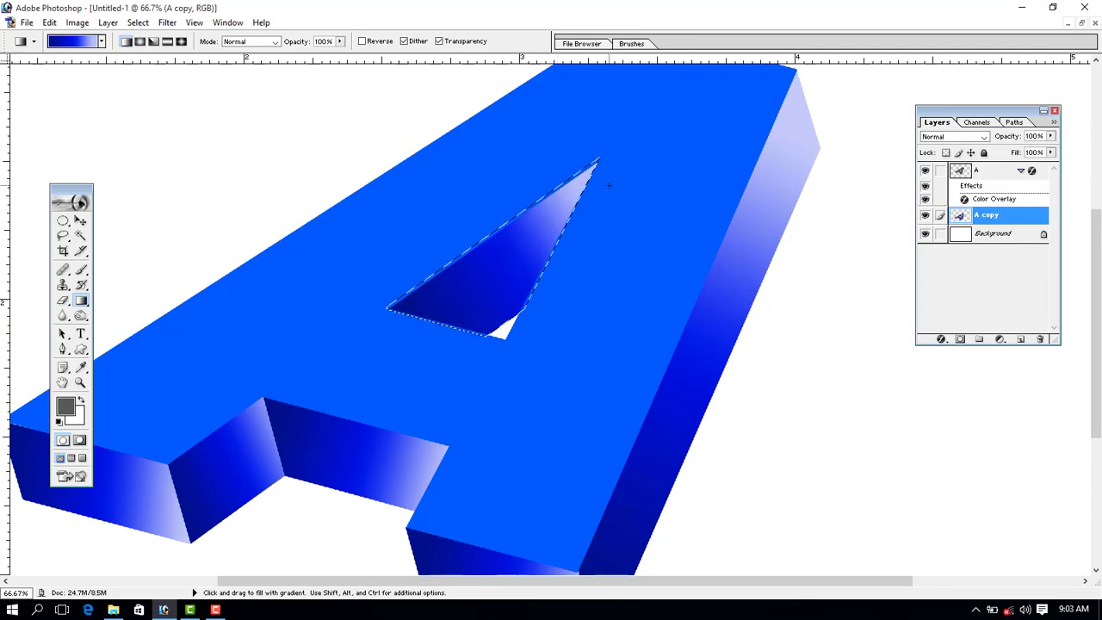
pyautogui.moveTo(574, 218); pyautogui.dragTo(628, 195)
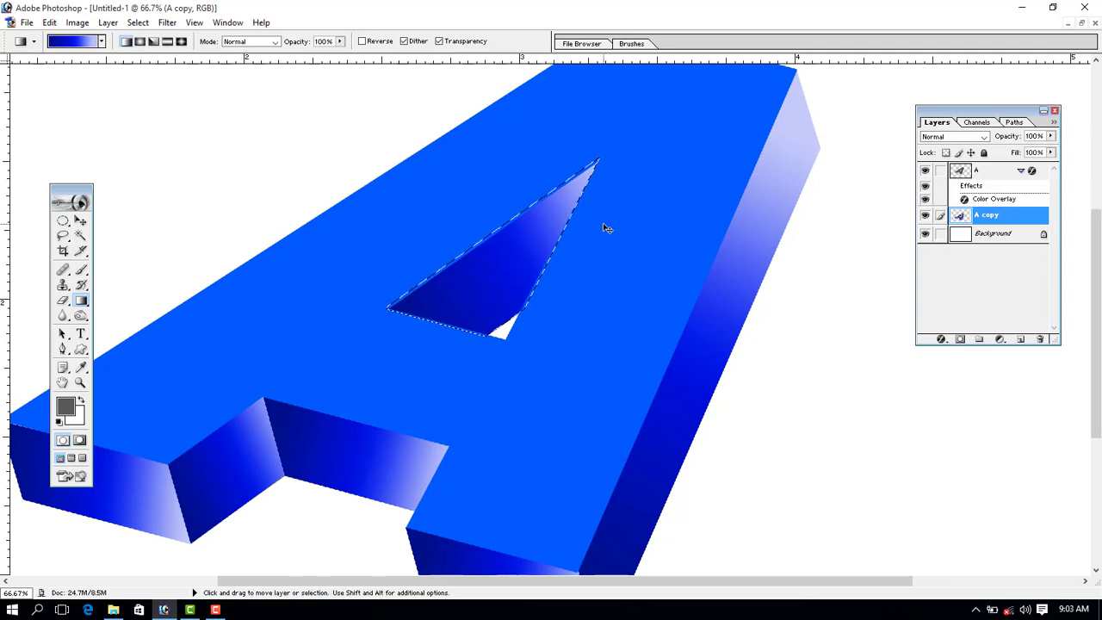
pyautogui.hotkey('ctrl', 'd')
pyautogui.press('z')
pyautogui.keyDown('alt'); pyautogui.click(549, 372); pyautogui.keyUp('alt')
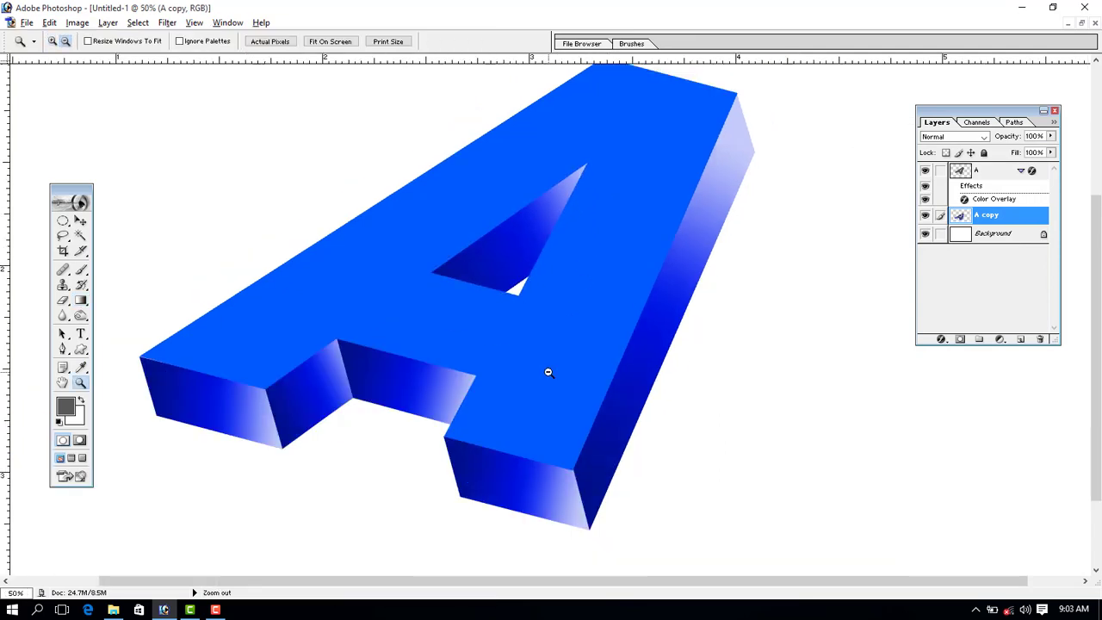
# Add a Gradient Overlay to layer A and turn off its Color Overlay
pyautogui.keyDown('alt'); pyautogui.click(548, 373); pyautogui.keyUp('alt')
pyautogui.press('v')
pyautogui.moveTo(557, 373); pyautogui.dragTo(556, 349)
pyautogui.hotkey('ctrl', 'z')
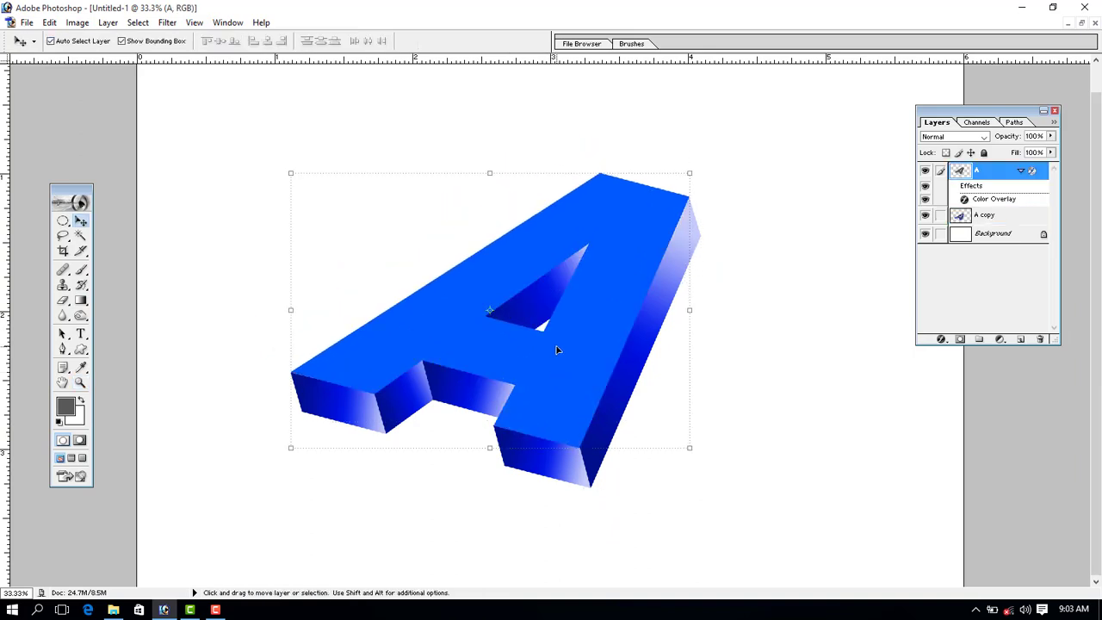
pyautogui.click(941, 339)
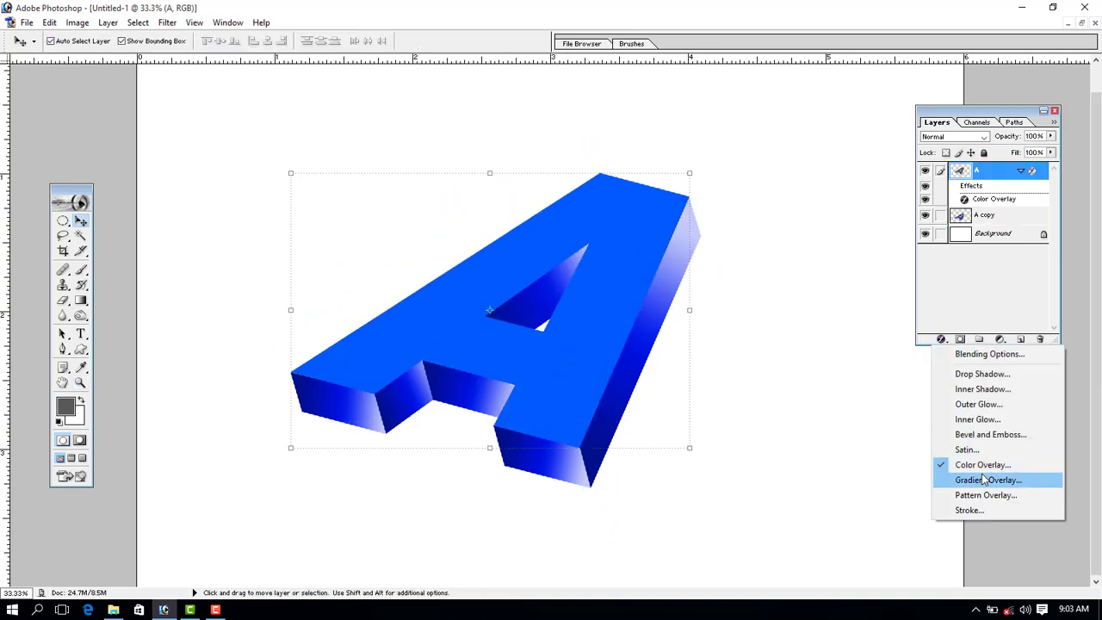
pyautogui.click(982, 478)
pyautogui.click(635, 417)
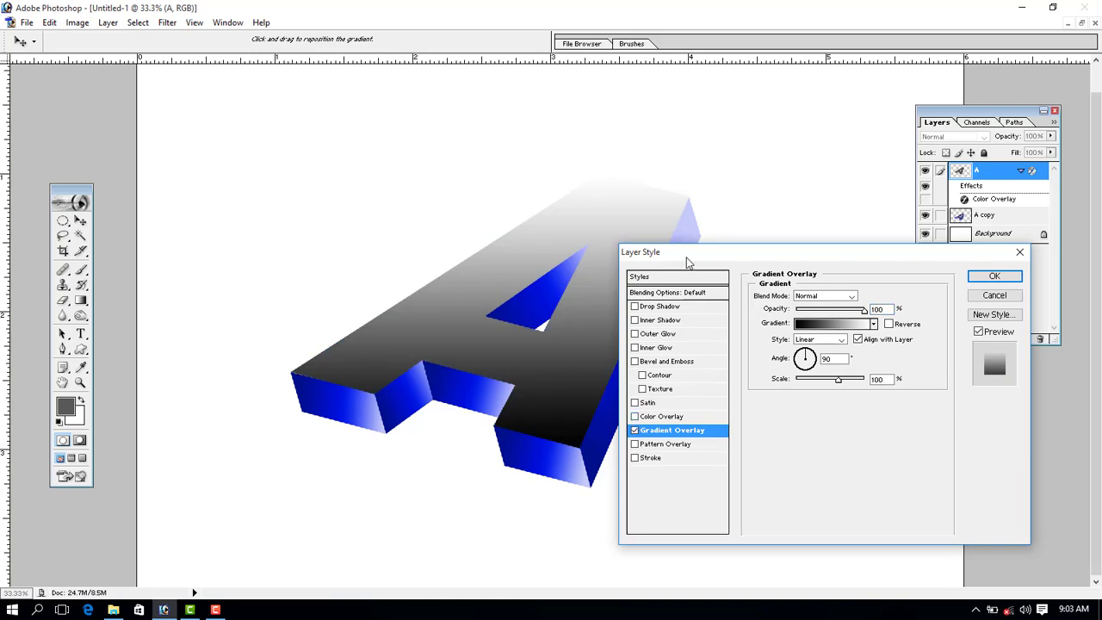
pyautogui.moveTo(690, 262); pyautogui.dragTo(798, 241)
# Sample the letter's blue for both gradient stops, darkening one to navy
pyautogui.click(935, 304)
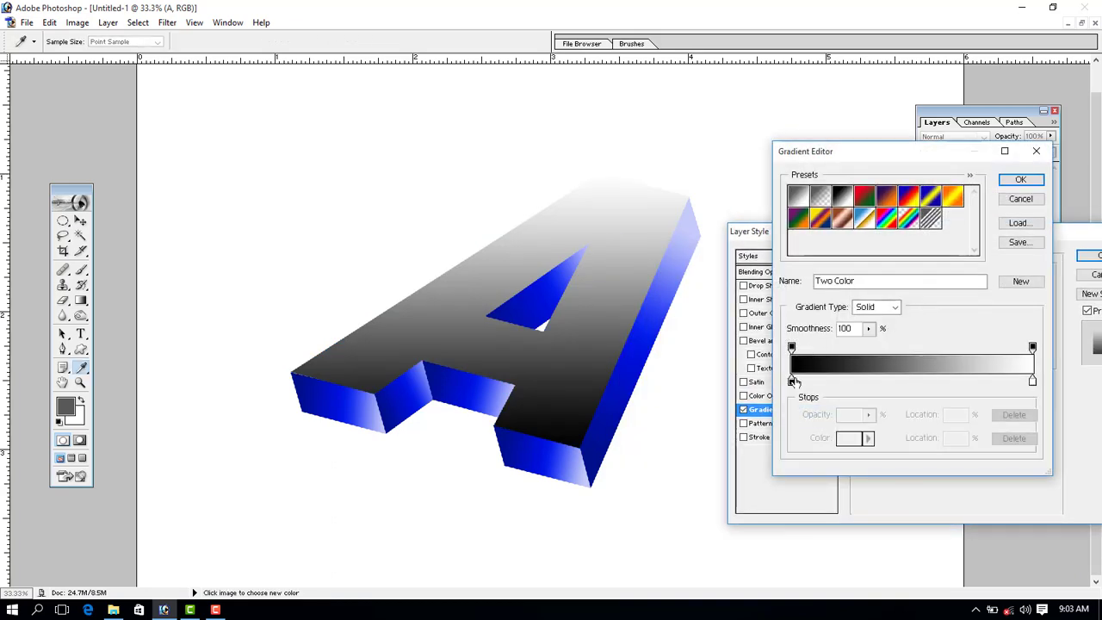
pyautogui.click(791, 380)
pyautogui.click(599, 465)
pyautogui.click(1032, 379)
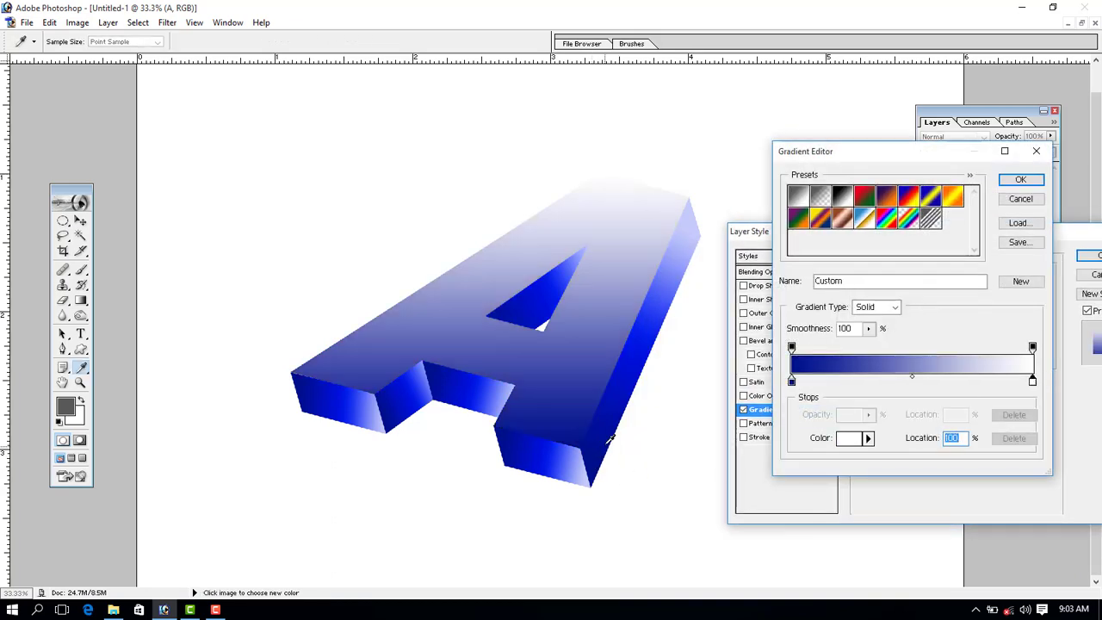
pyautogui.click(641, 339)
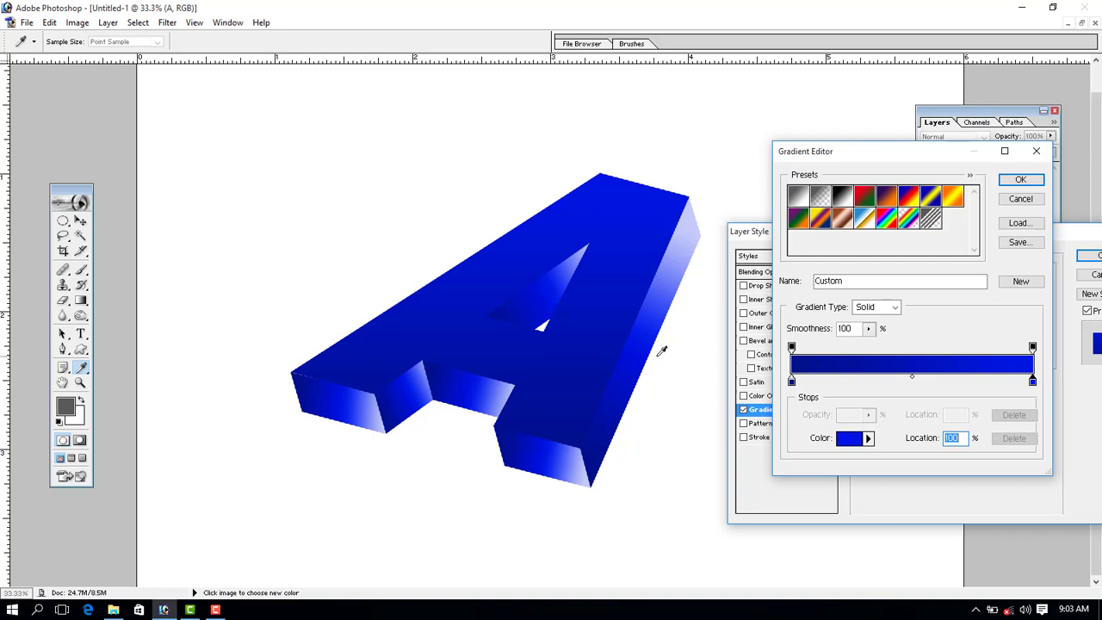
pyautogui.click(841, 441)
pyautogui.click(889, 440)
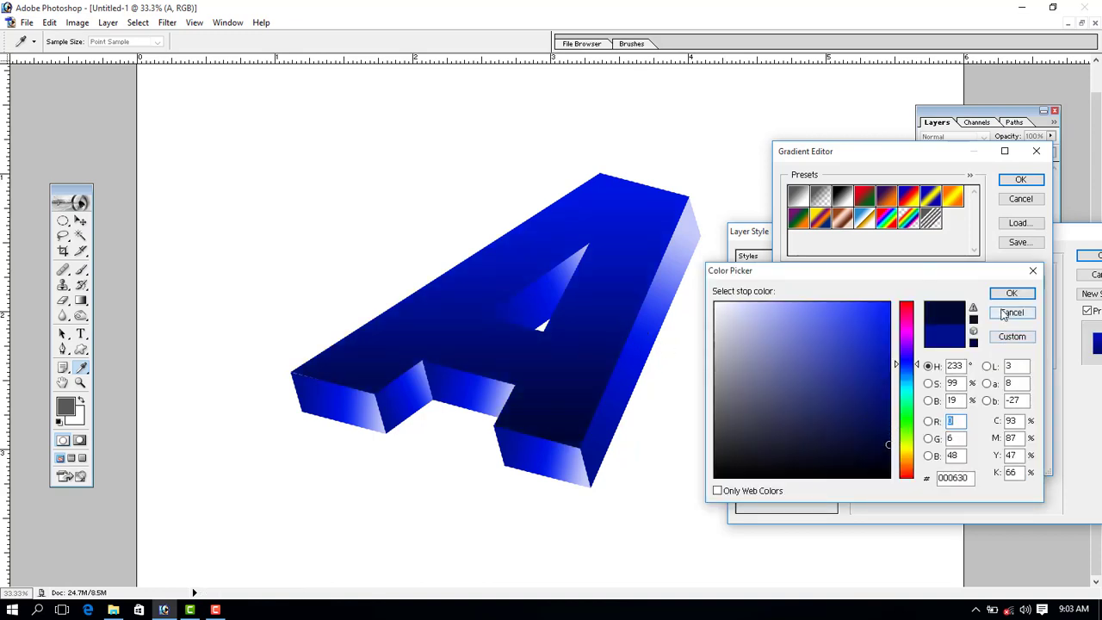
pyautogui.press('Return')
# Add a bright blue stop at about 35%, then shift the gradient up-right and confirm
pyautogui.click(876, 380)
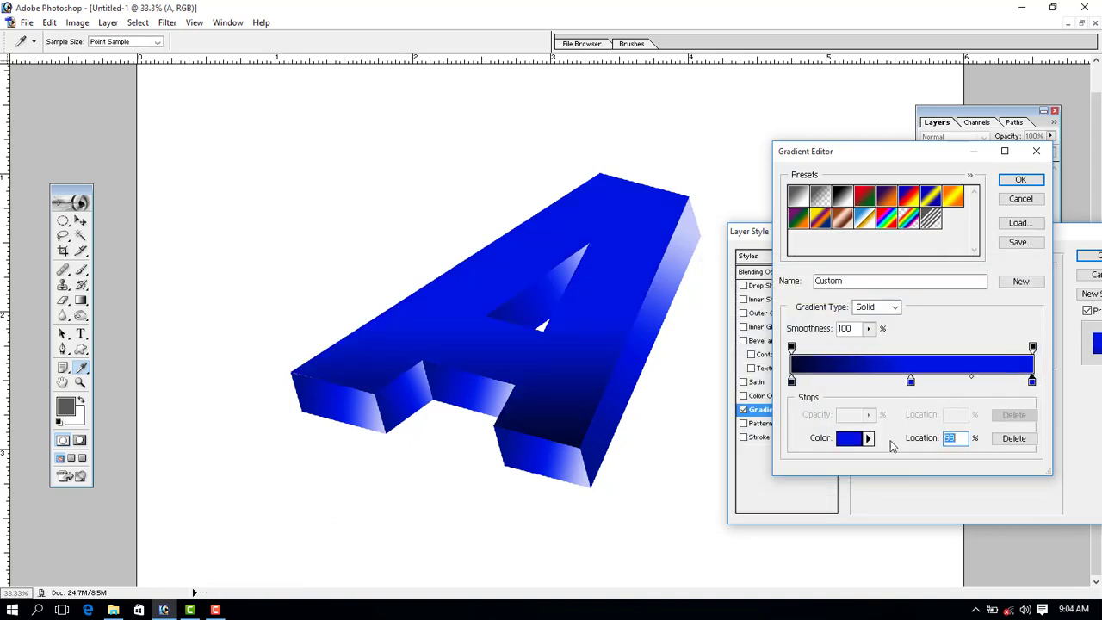
pyautogui.click(848, 439)
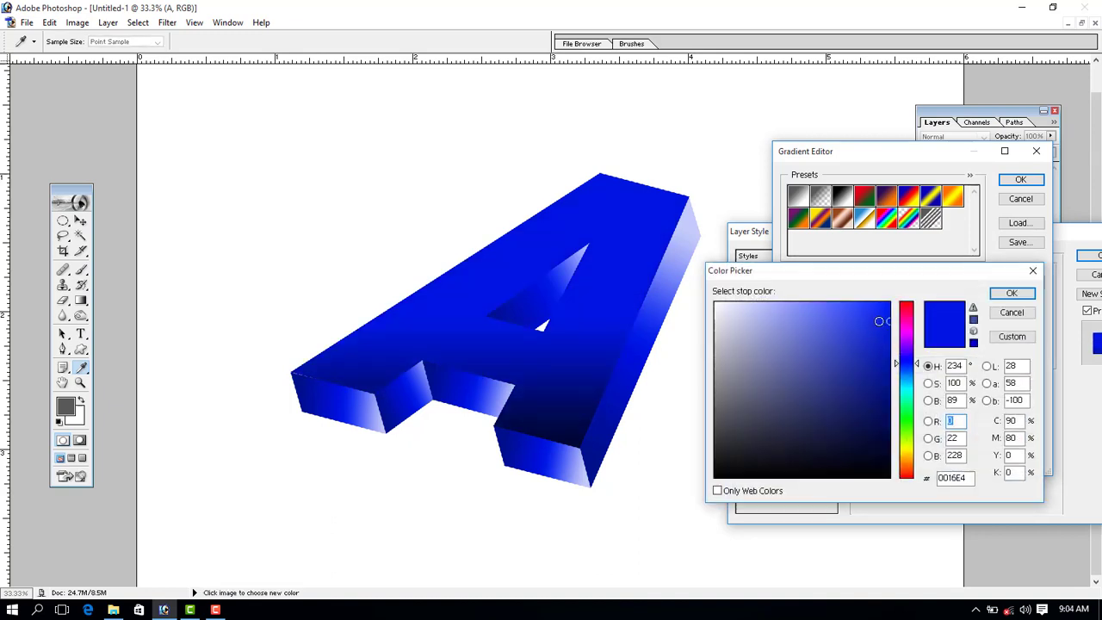
pyautogui.click(1012, 293)
pyautogui.click(1020, 179)
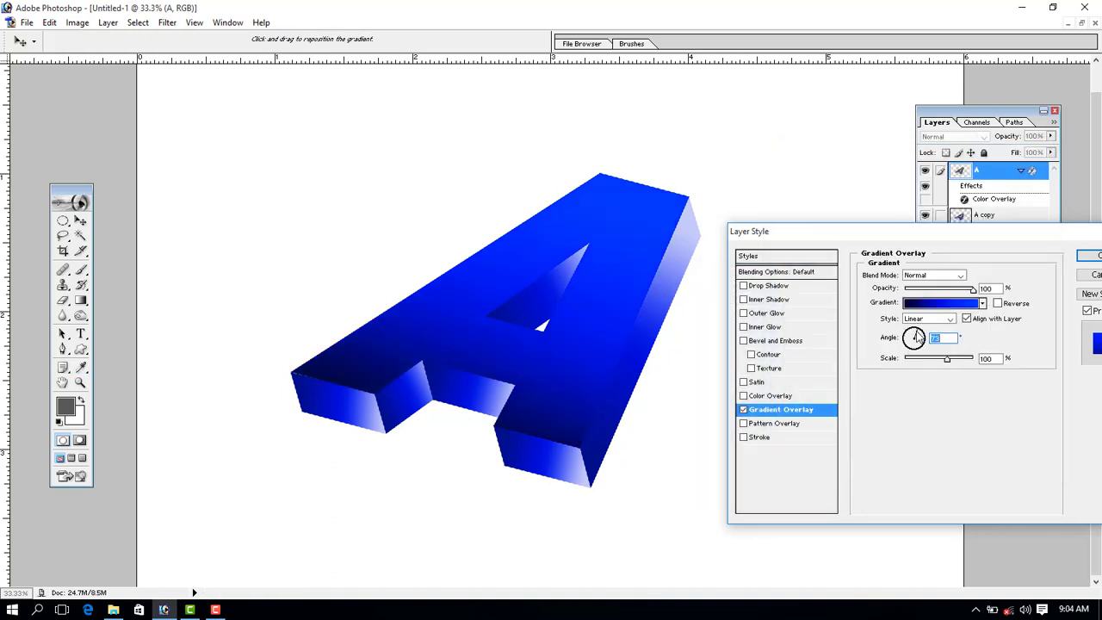
pyautogui.moveTo(592, 343)
pyautogui.mouseDown()
pyautogui.moveTo(621, 300)
pyautogui.moveTo(505, 451)
pyautogui.moveTo(594, 304)
pyautogui.mouseUp()
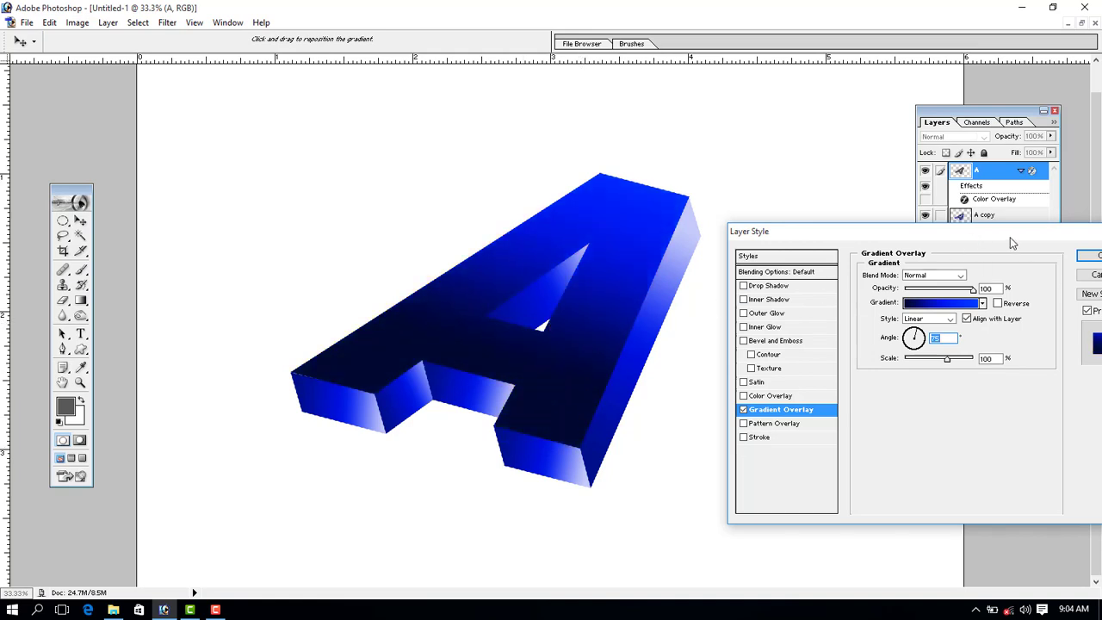
pyautogui.press('Return')
# Merge the letter into one A layer, squash its top slightly, and nudge it down-right
pyautogui.hotkey('ctrl', 'e')
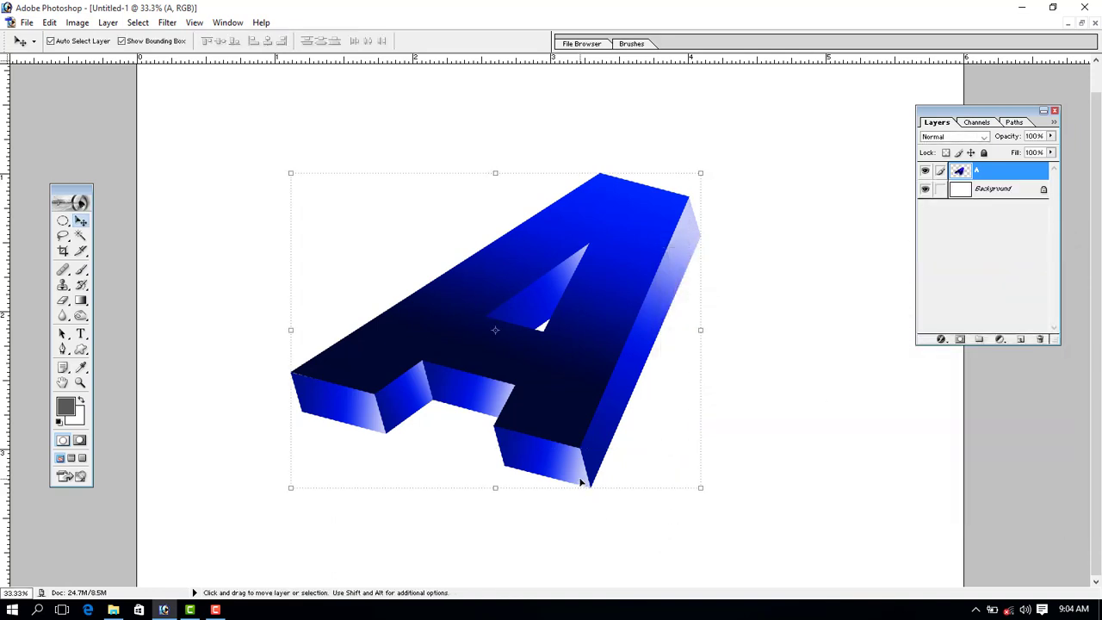
pyautogui.hotkey('ctrl', '-')
pyautogui.hotkey('ctrl', 't')
pyautogui.keyDown('ctrl'); pyautogui.moveTo(498, 215); pyautogui.dragTo(505, 218); pyautogui.keyUp('ctrl')
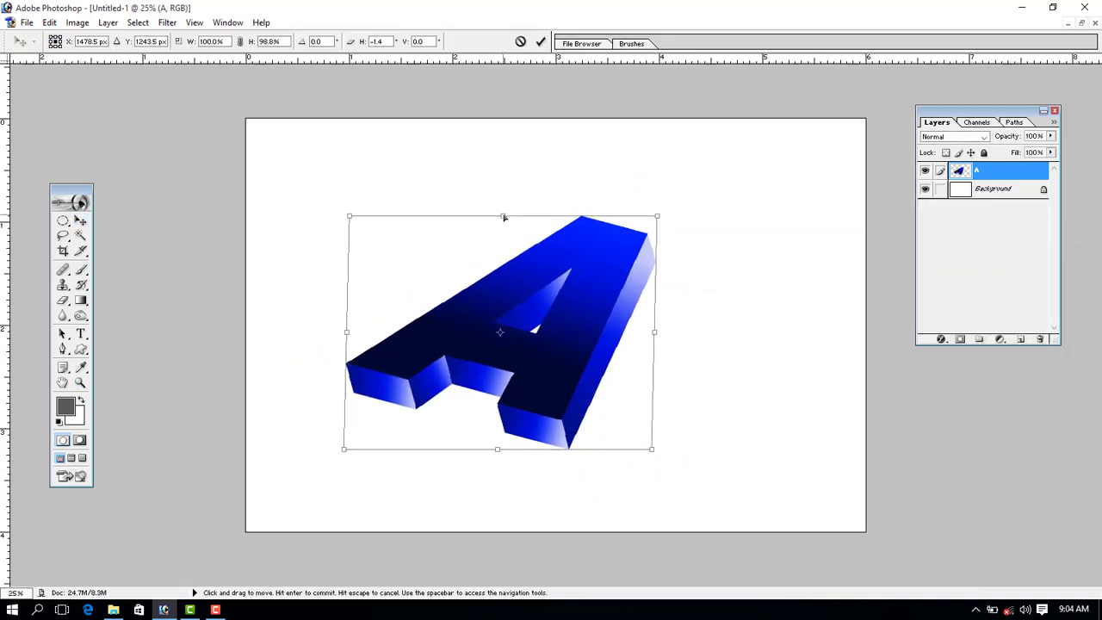
pyautogui.press('Return')
pyautogui.moveTo(557, 360); pyautogui.dragTo(568, 370)
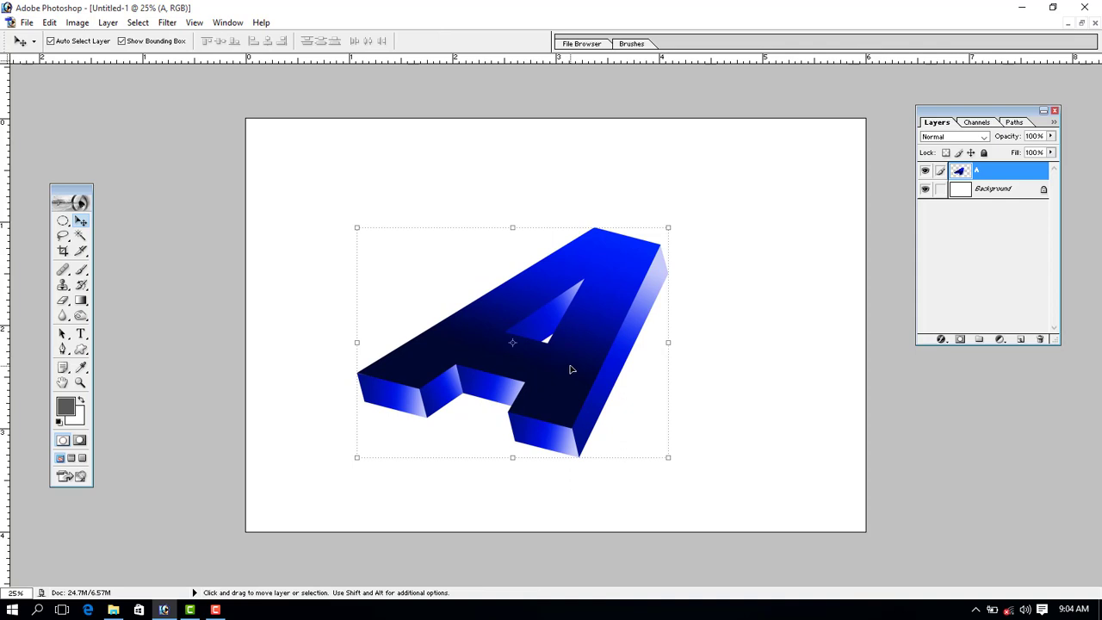
# Convert the Background to Layer 0 and add a radial Gradient Overlay centred down-right
pyautogui.doubleClick(999, 188)
pyautogui.click(659, 284)
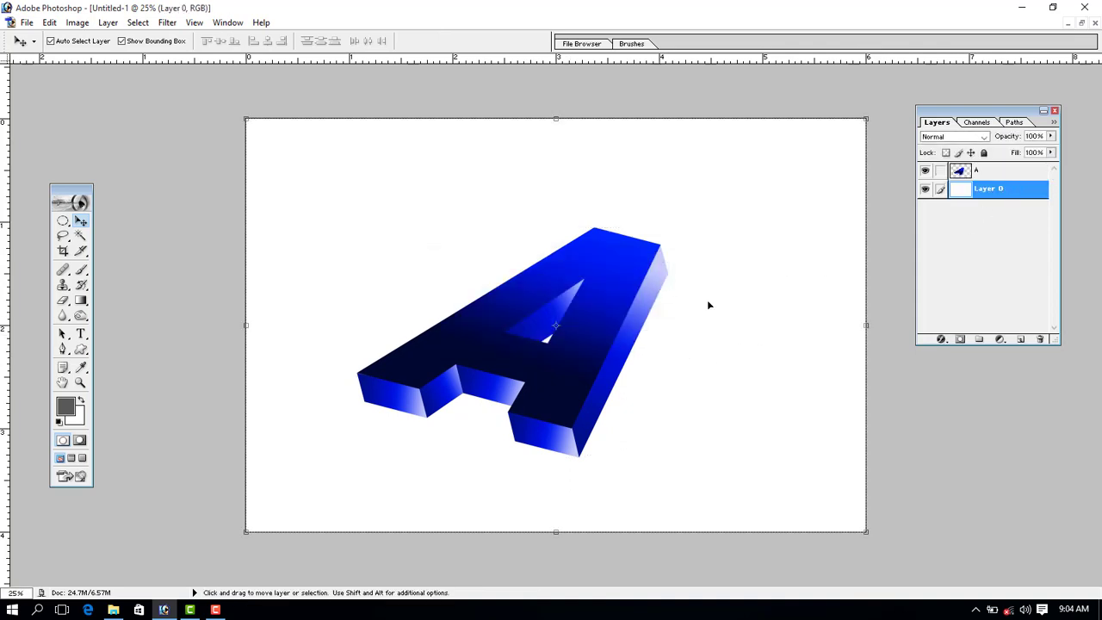
pyautogui.click(941, 339)
pyautogui.click(1004, 480)
pyautogui.moveTo(732, 243); pyautogui.dragTo(780, 235)
pyautogui.click(933, 323)
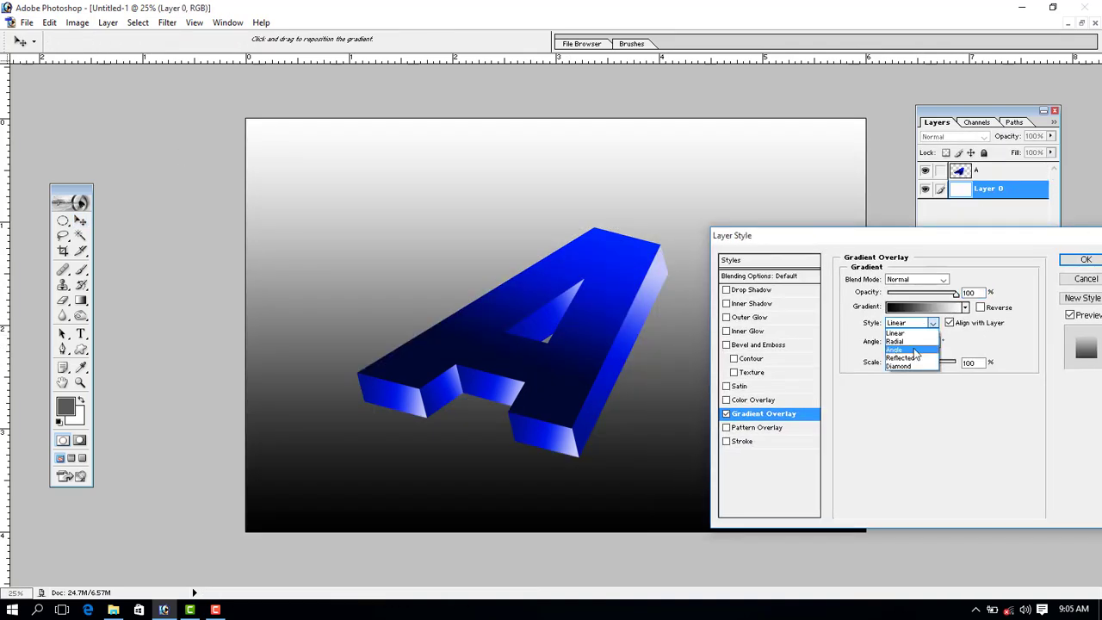
pyautogui.click(904, 341)
pyautogui.moveTo(568, 344)
pyautogui.mouseDown()
pyautogui.moveTo(644, 403)
pyautogui.moveTo(633, 420)
pyautogui.mouseUp()
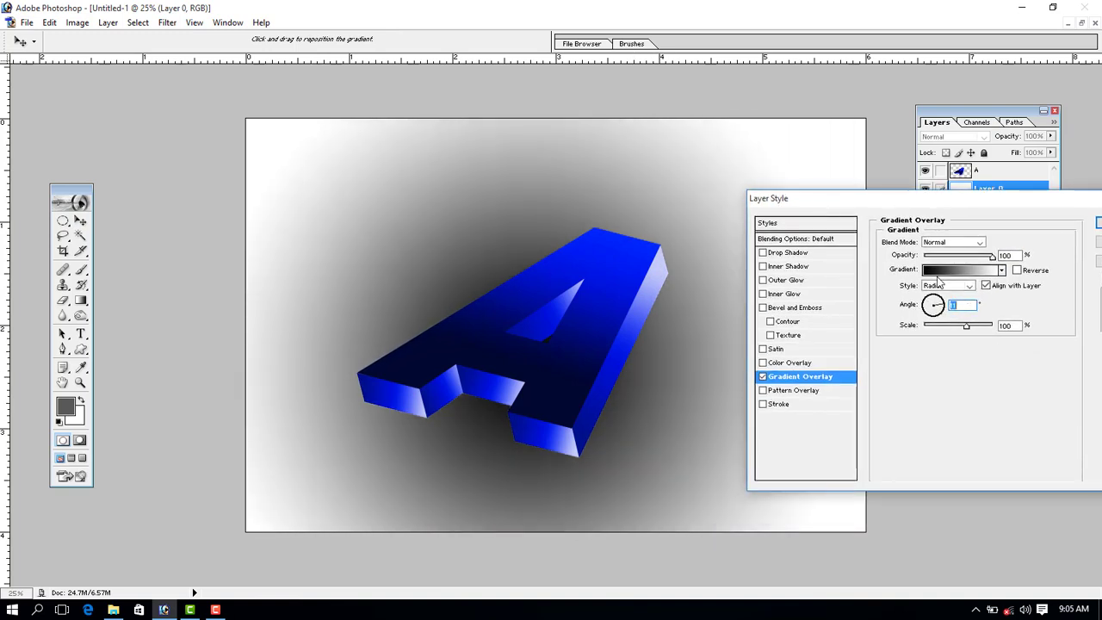
# Set the background gradient to run from light blue to dark navy
pyautogui.click(961, 270)
pyautogui.click(661, 286)
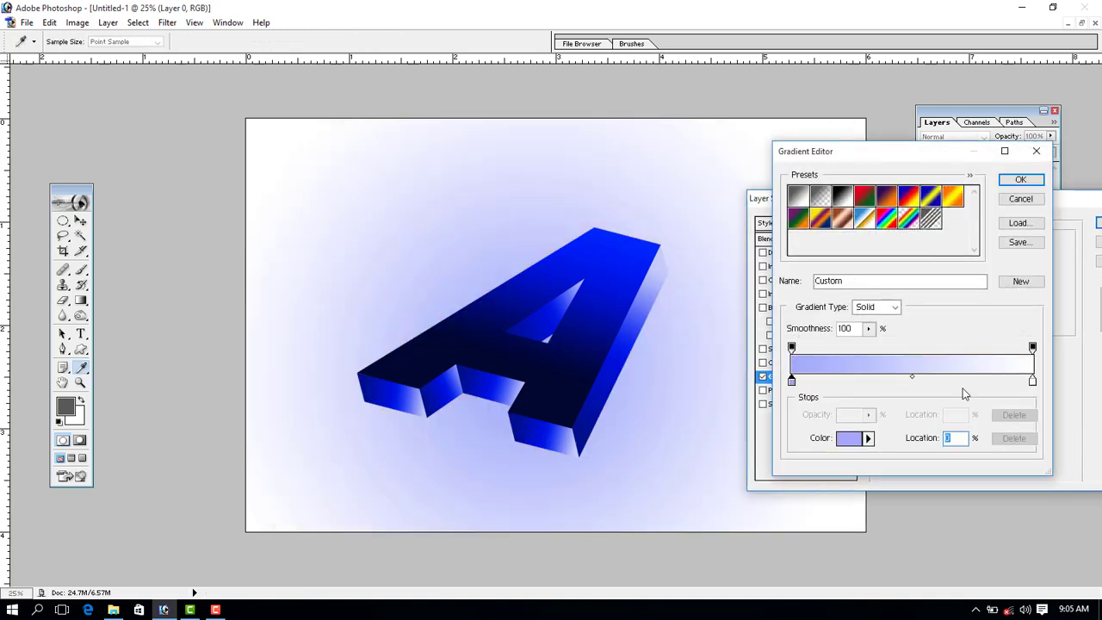
pyautogui.click(940, 380)
pyautogui.click(603, 351)
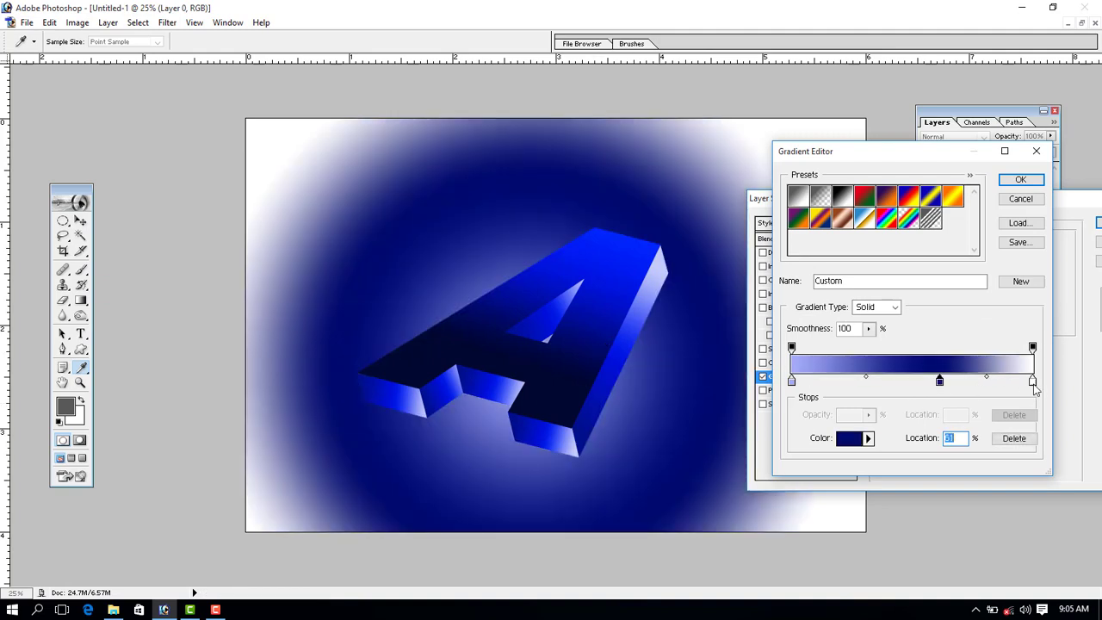
pyautogui.click(1034, 381)
pyautogui.click(603, 351)
pyautogui.click(849, 438)
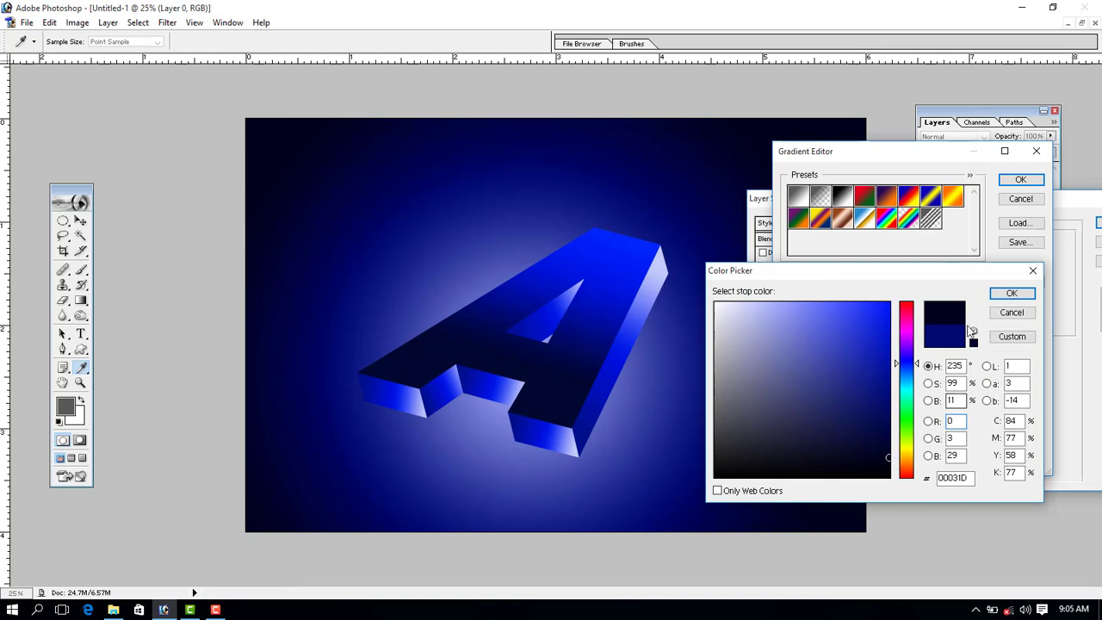
pyautogui.click(1012, 293)
pyautogui.click(1021, 179)
# Scale the radial glow to 14%, shift it behind the letter, and confirm
pyautogui.moveTo(964, 326); pyautogui.dragTo(975, 326)
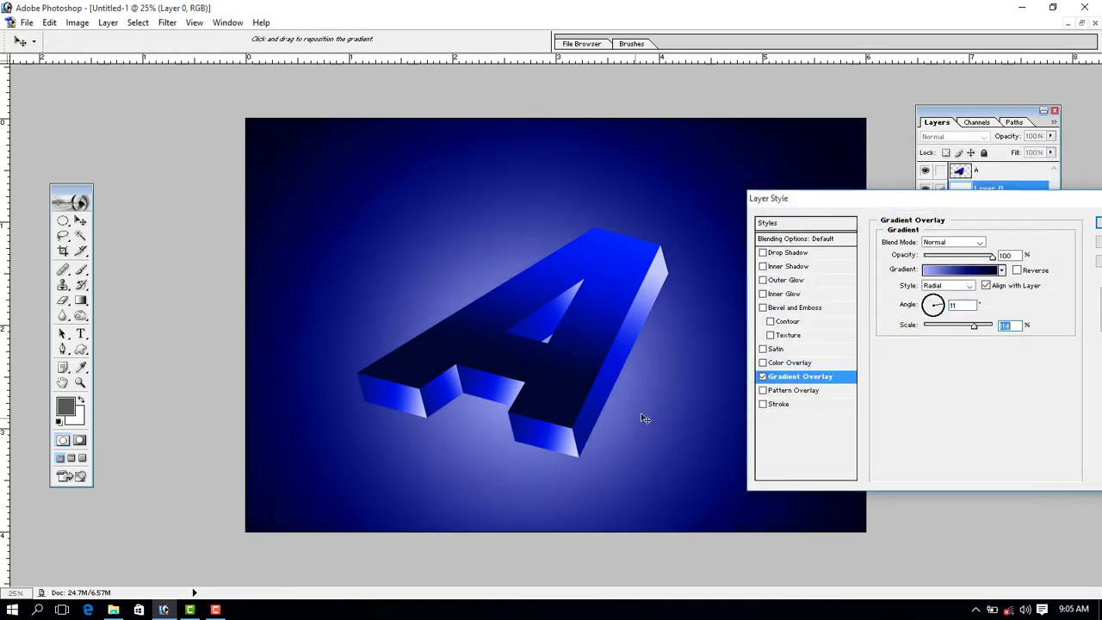
pyautogui.moveTo(640, 413); pyautogui.dragTo(649, 406)
pyautogui.moveTo(936, 214); pyautogui.dragTo(865, 299)
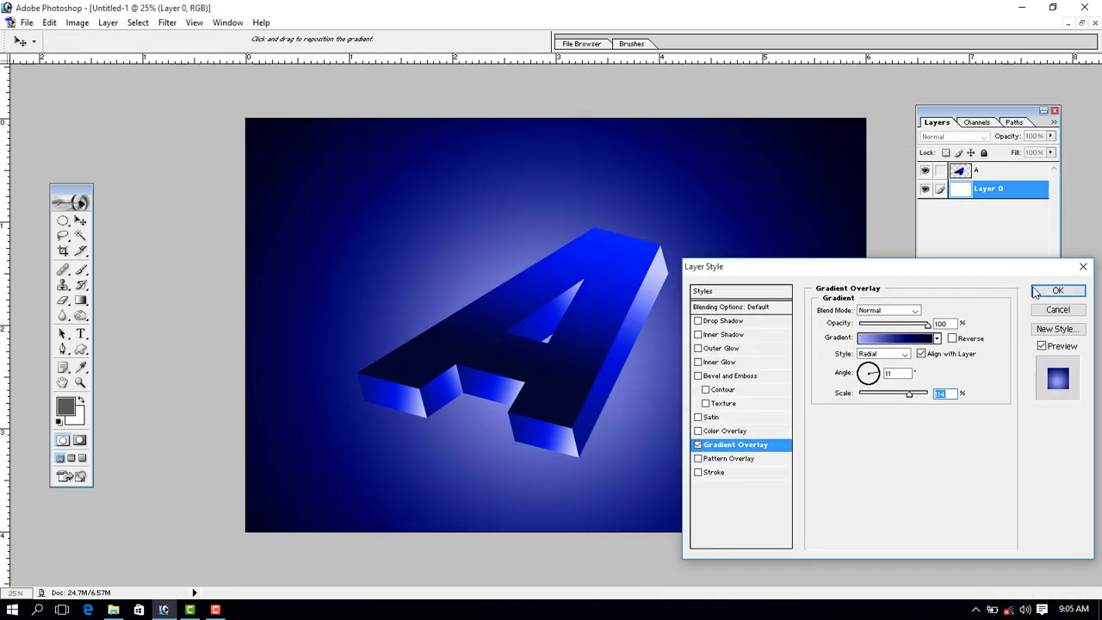
pyautogui.click(1043, 291)
# Duplicate layer A and nudge the copy one pixel right and two pixels down
pyautogui.click(657, 397)
pyautogui.hotkey('alt', 'Down')
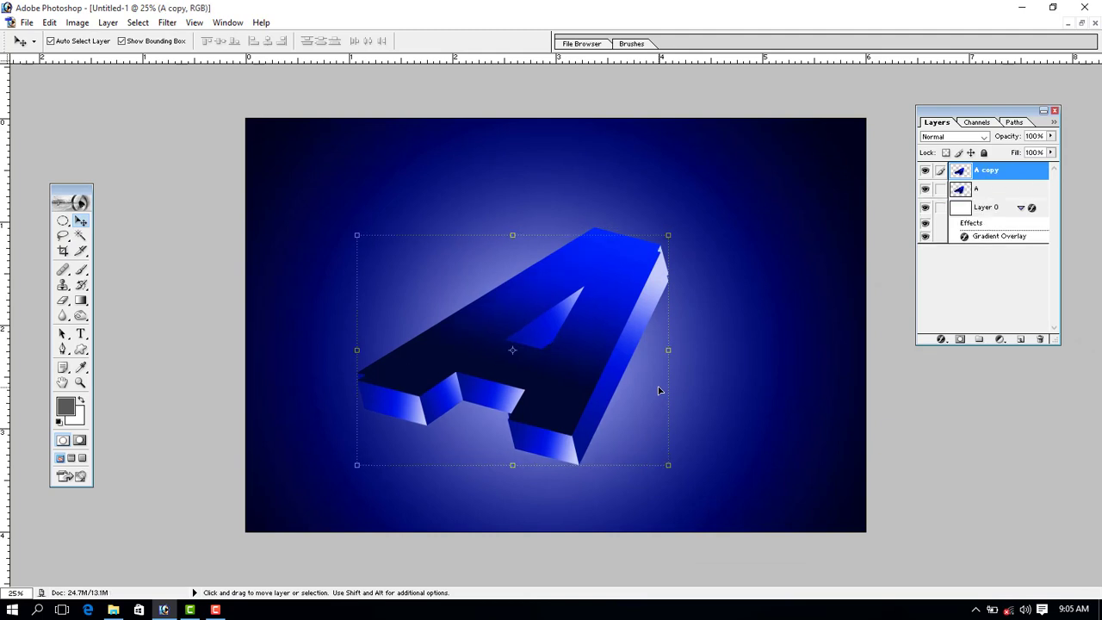
pyautogui.press('Right')
pyautogui.press('Down')
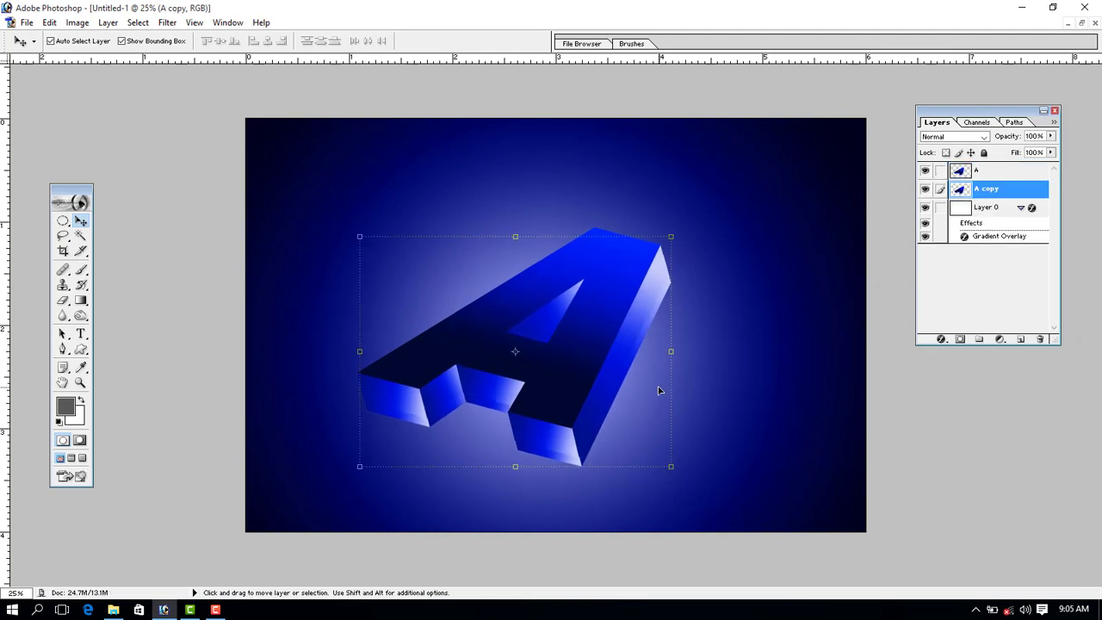
pyautogui.press('Down')
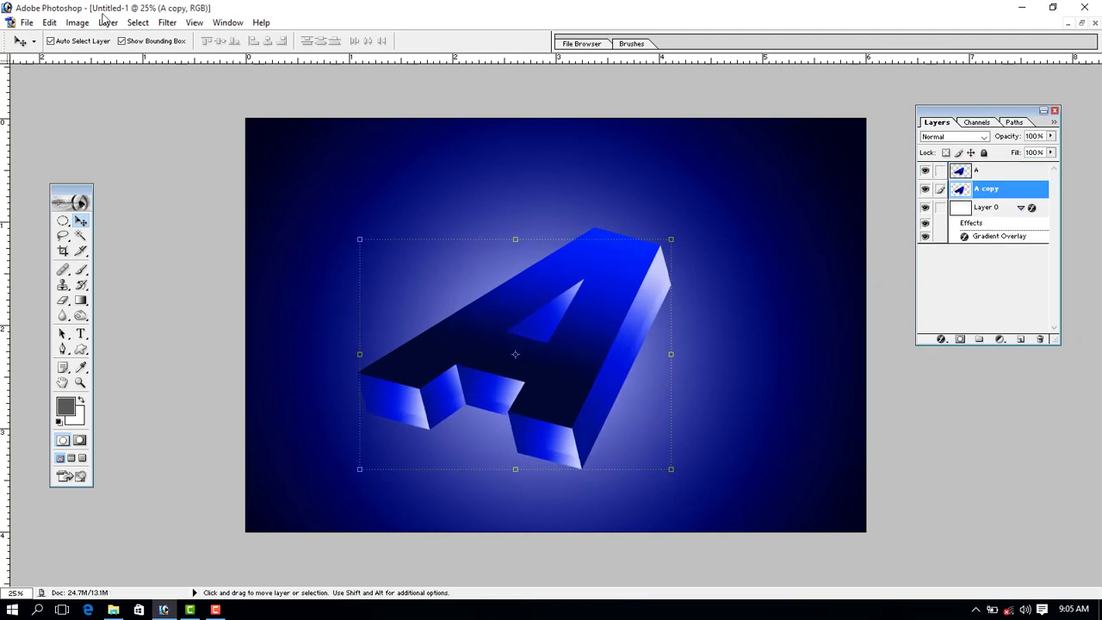
# Apply a Motion Blur at -77° angle and 140 pixels distance to the copy
pyautogui.click(167, 22)
pyautogui.click(370, 172)
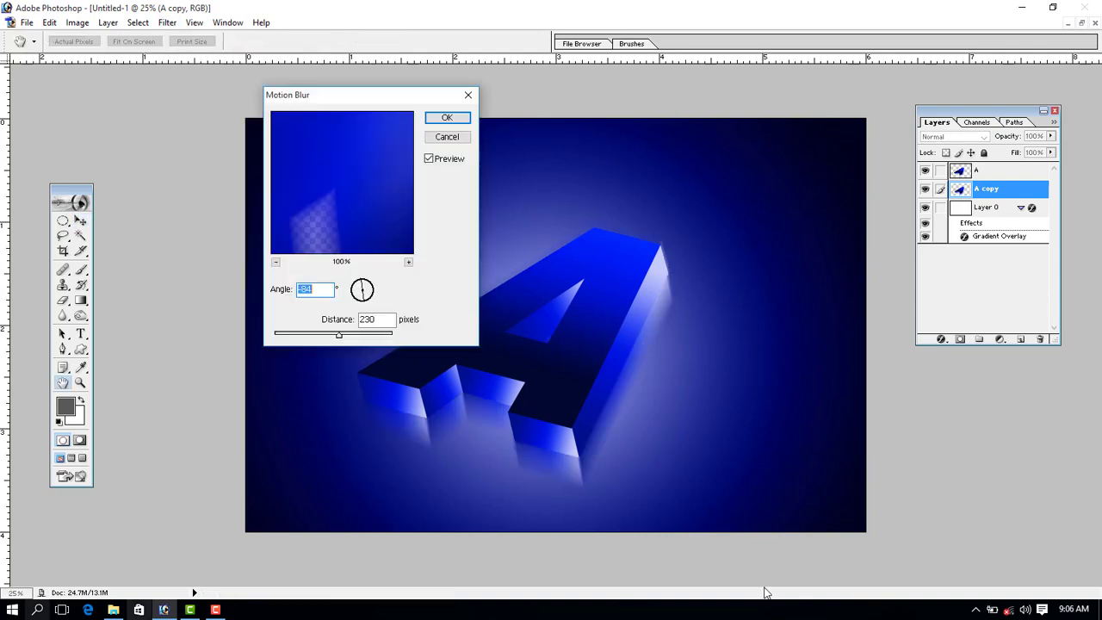
pyautogui.moveTo(365, 300); pyautogui.dragTo(367, 300)
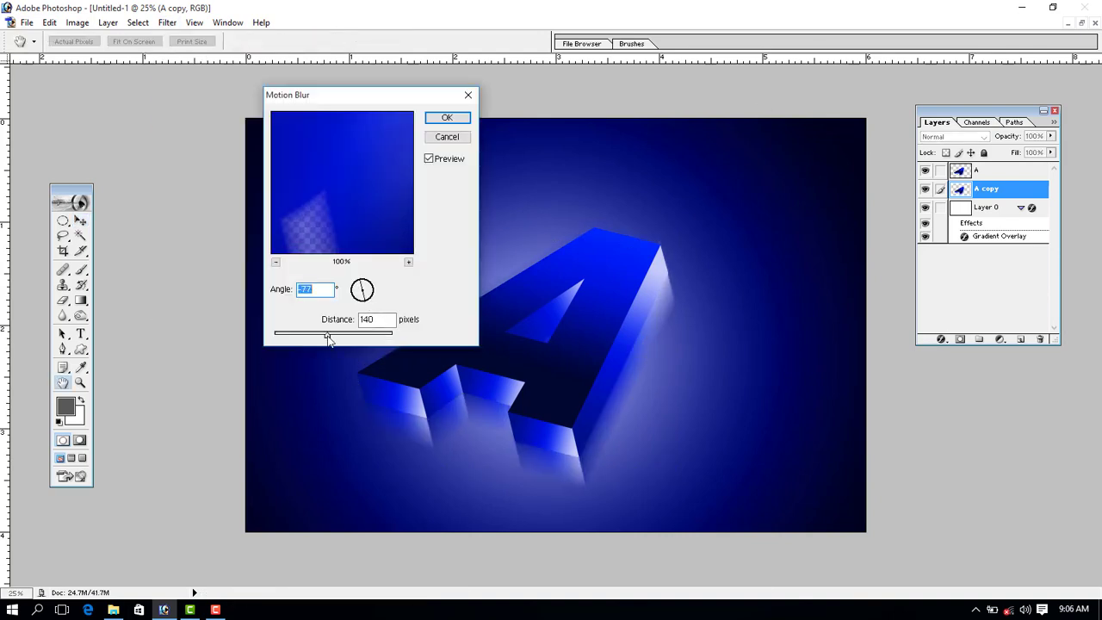
pyautogui.click(447, 118)
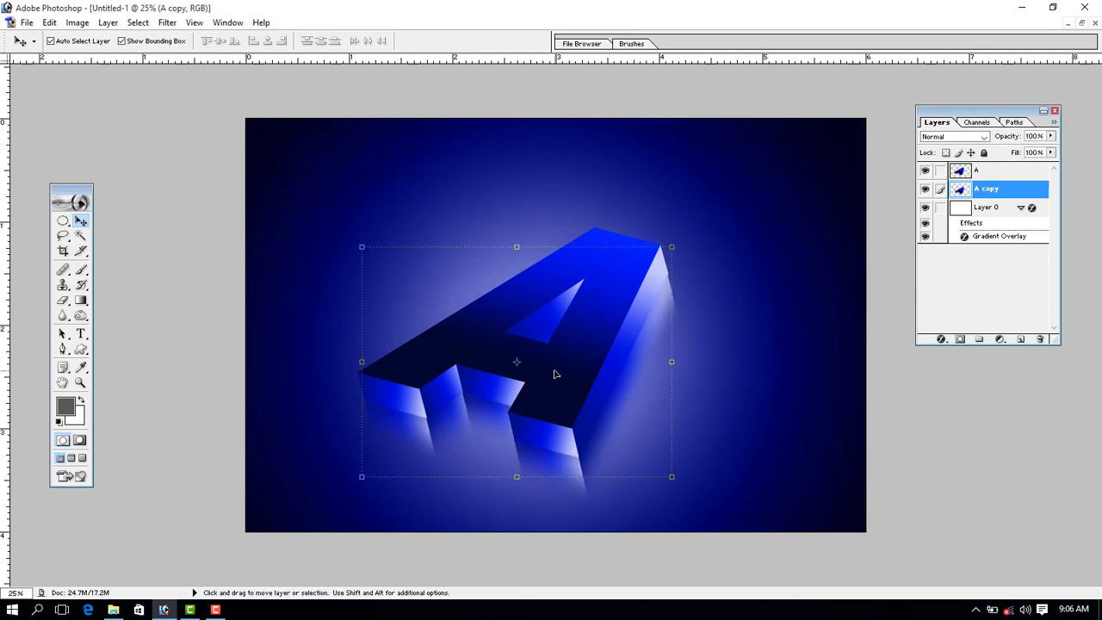
# Duplicate layer A below itself and give the copy a black Color Overlay
pyautogui.click(553, 397)
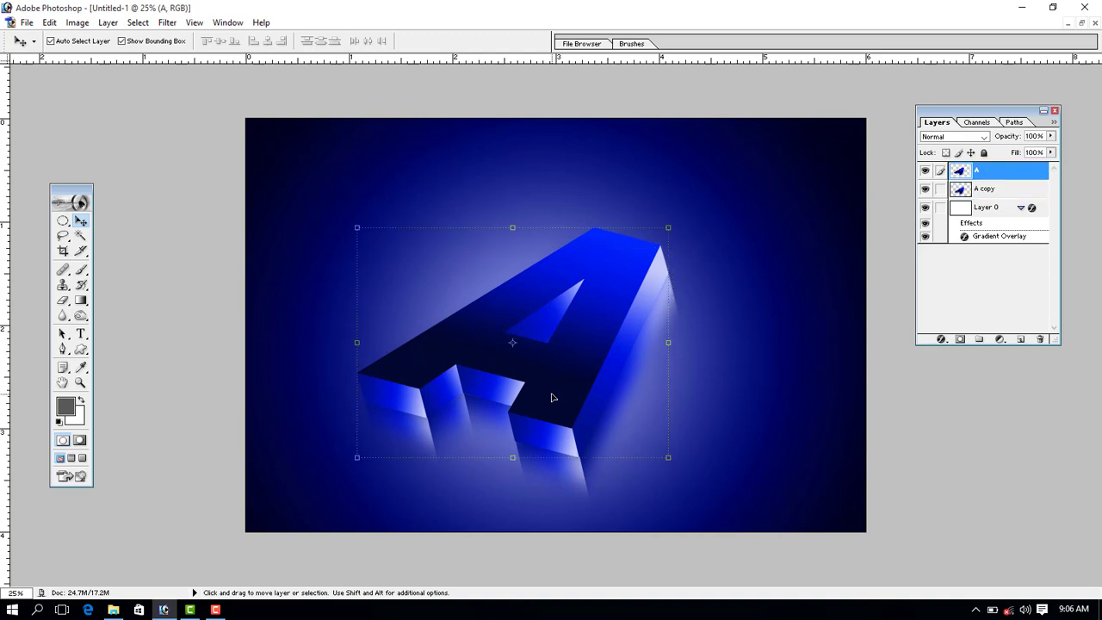
pyautogui.hotkey('ctrl', 'j')
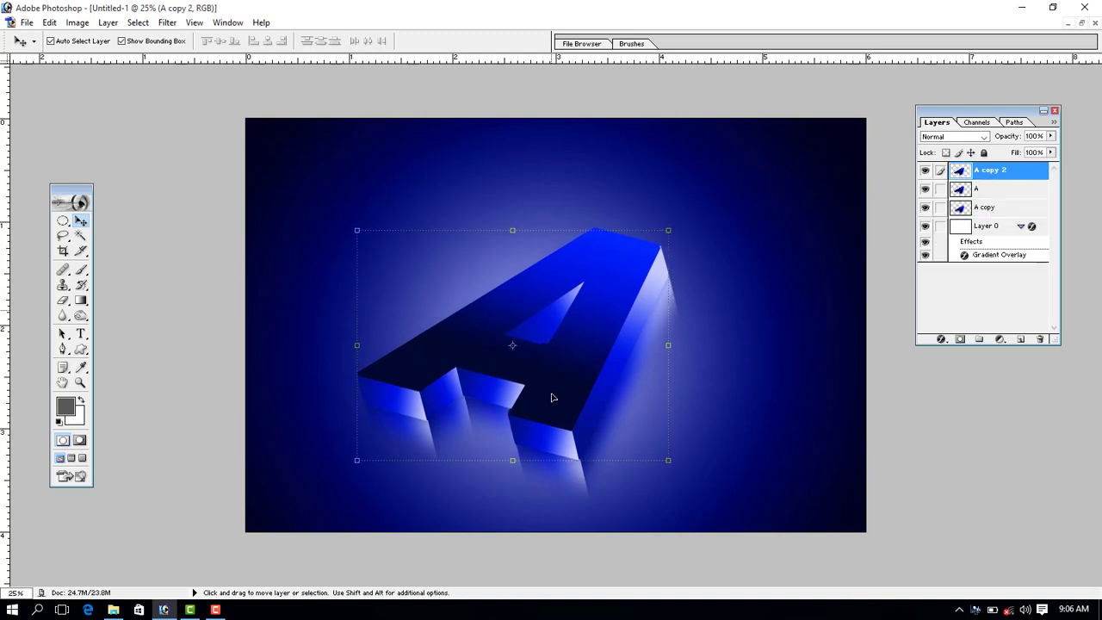
pyautogui.hotkey('ctrl', '[')
pyautogui.click(945, 340)
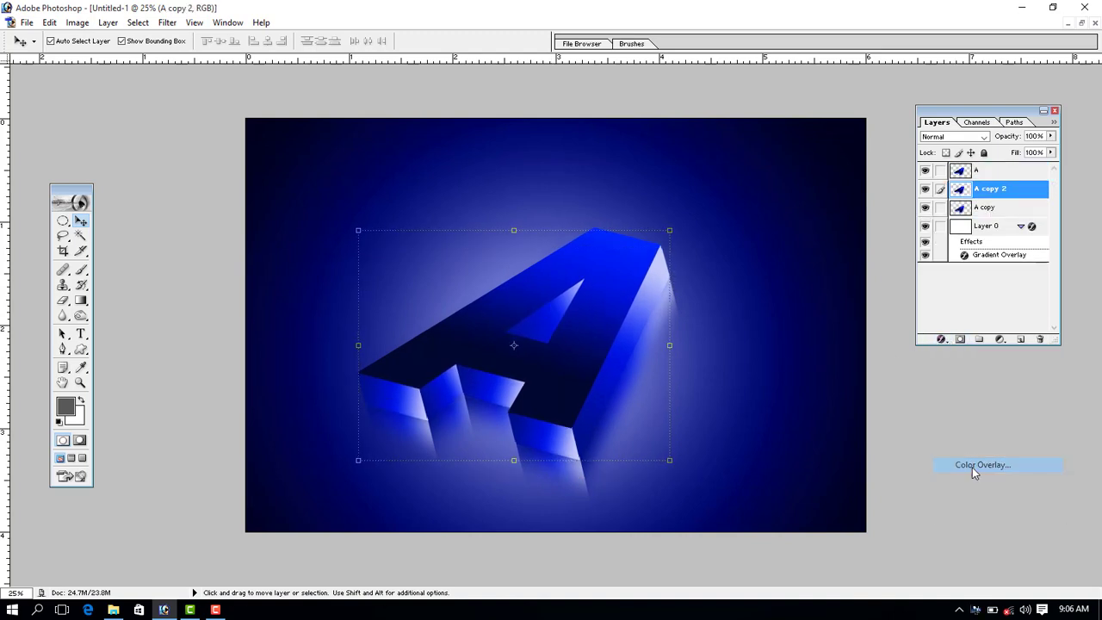
pyautogui.click(972, 468)
pyautogui.click(935, 316)
pyautogui.moveTo(876, 384); pyautogui.dragTo(891, 478)
pyautogui.click(1012, 293)
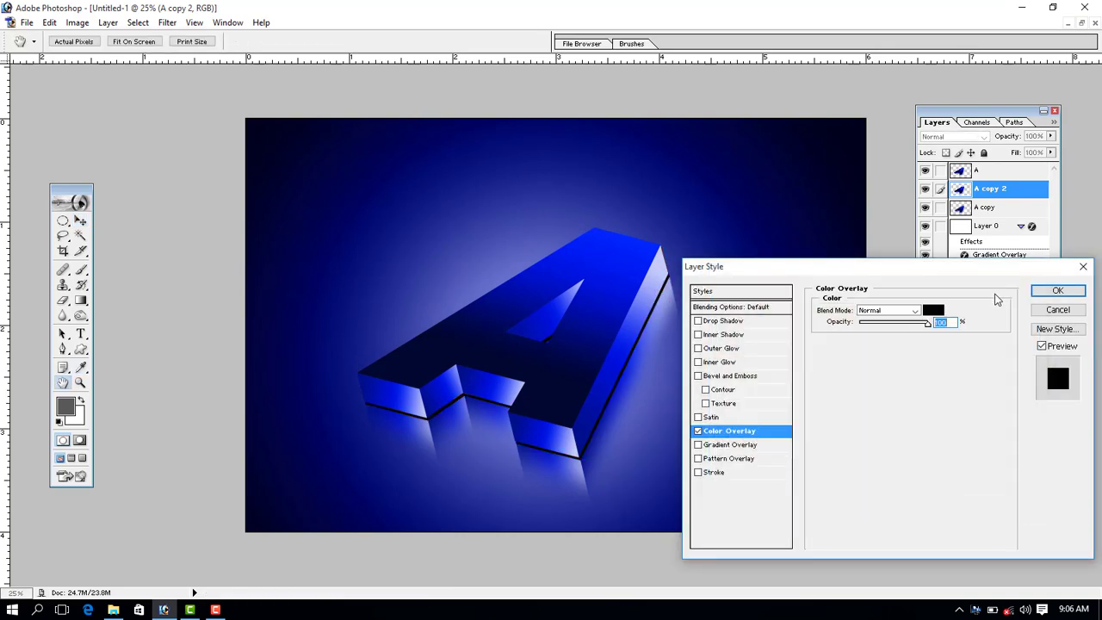
pyautogui.click(1059, 290)
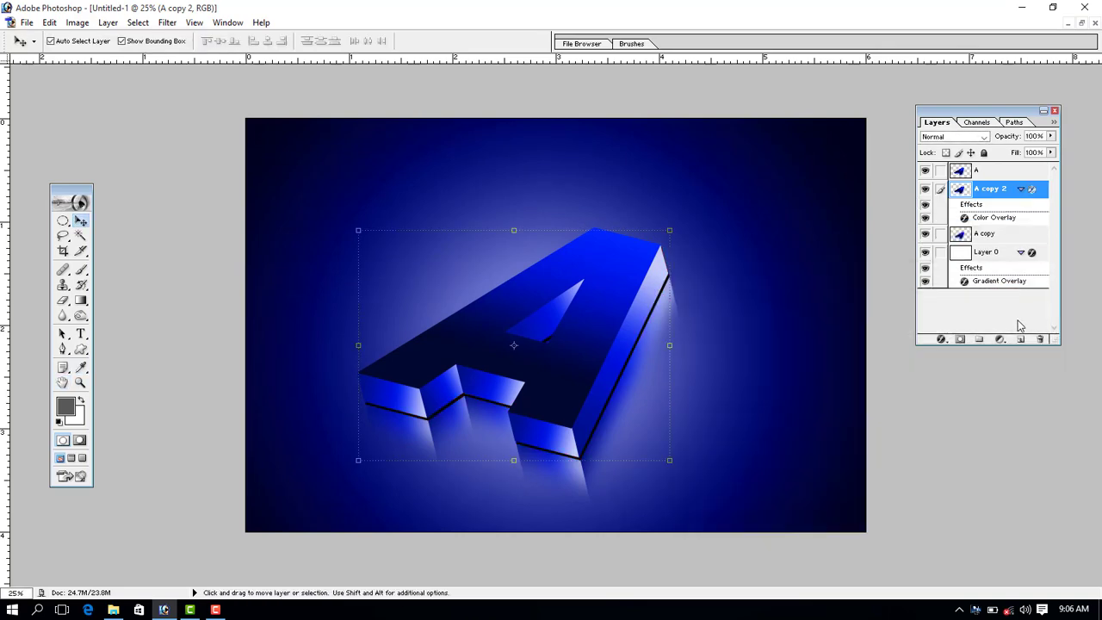
# Motion-blur the black copy, then erase its haze with a 302 px Eraser
pyautogui.click(167, 22)
pyautogui.moveTo(185, 123)
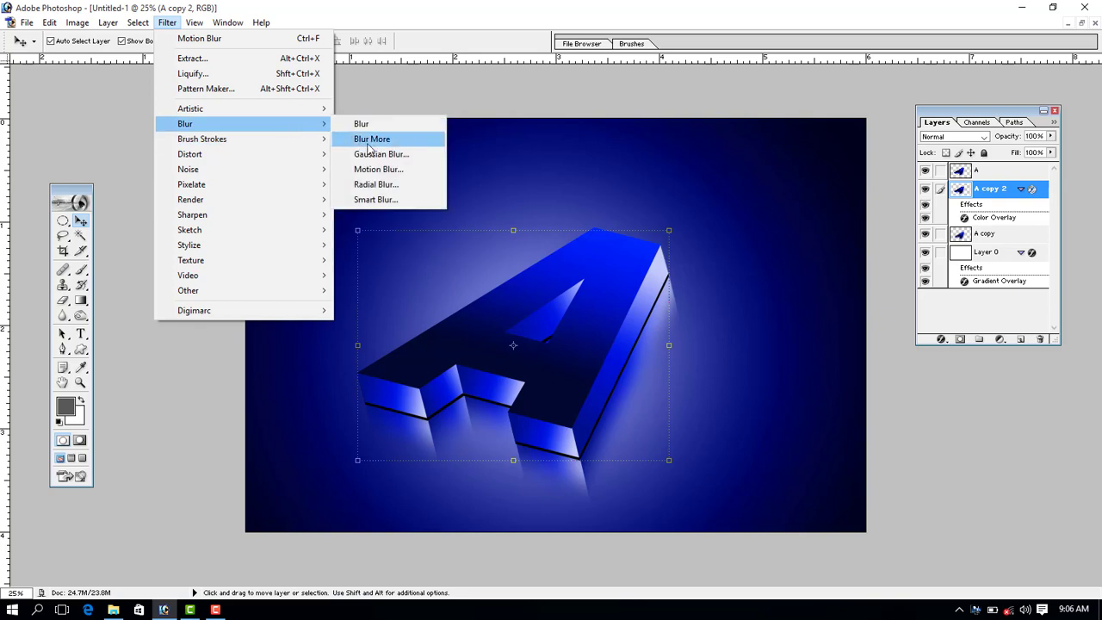
pyautogui.click(377, 169)
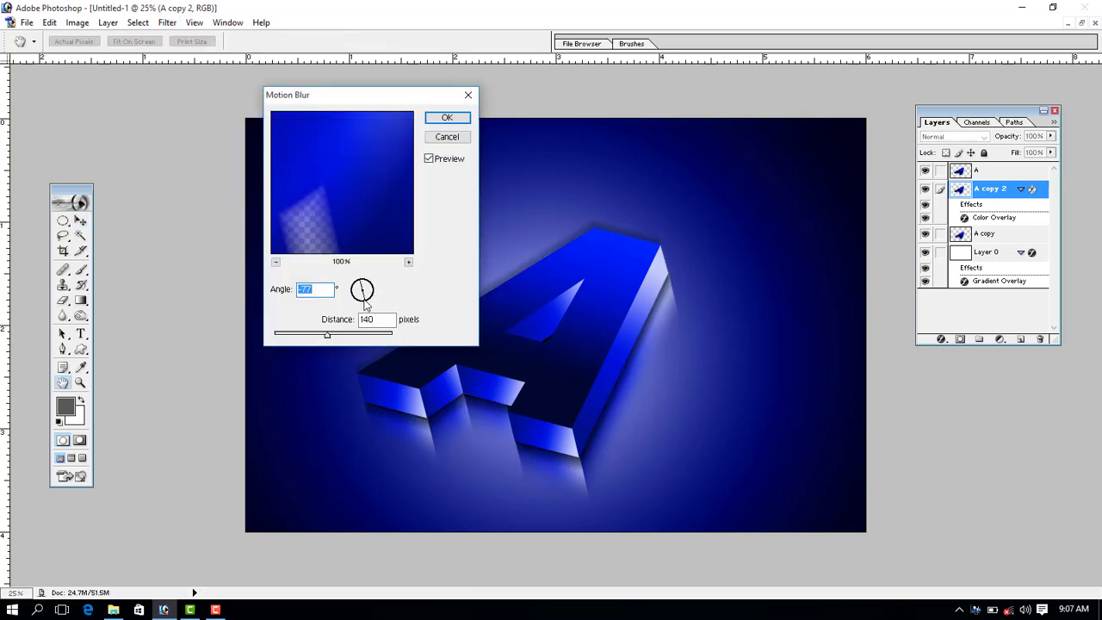
pyautogui.click(447, 117)
pyautogui.press('v')
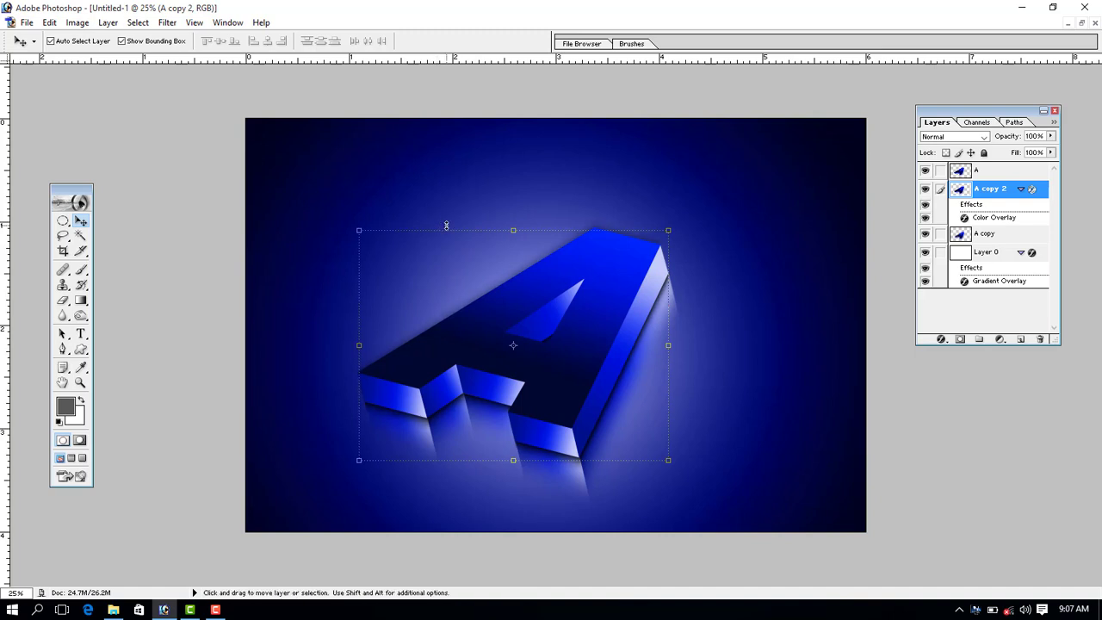
pyautogui.click(63, 301)
pyautogui.rightClick(585, 250)
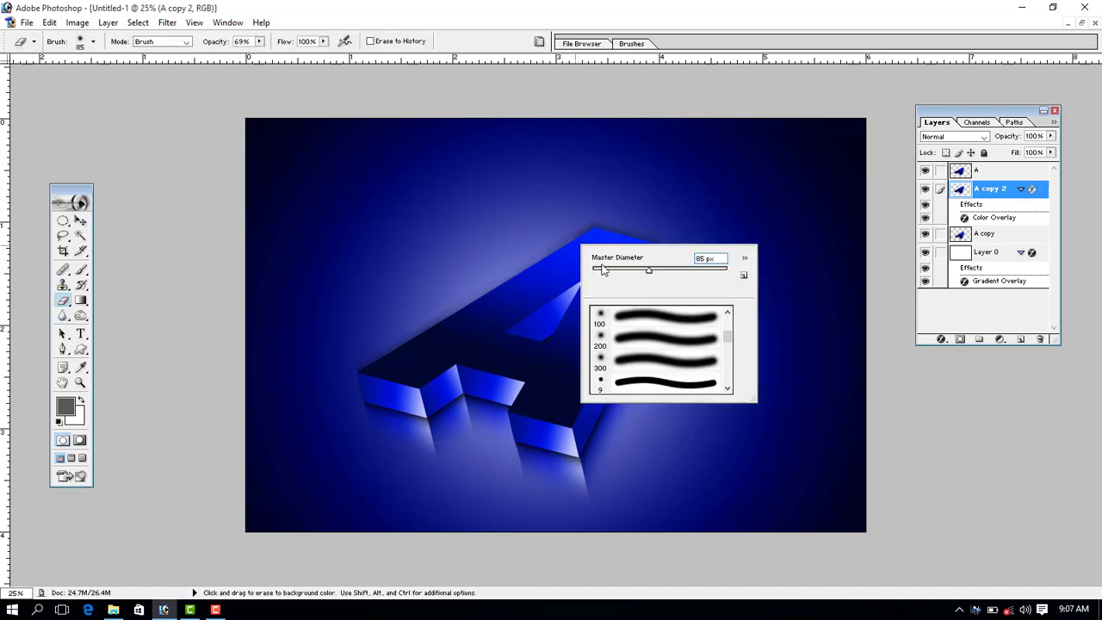
pyautogui.write('302')
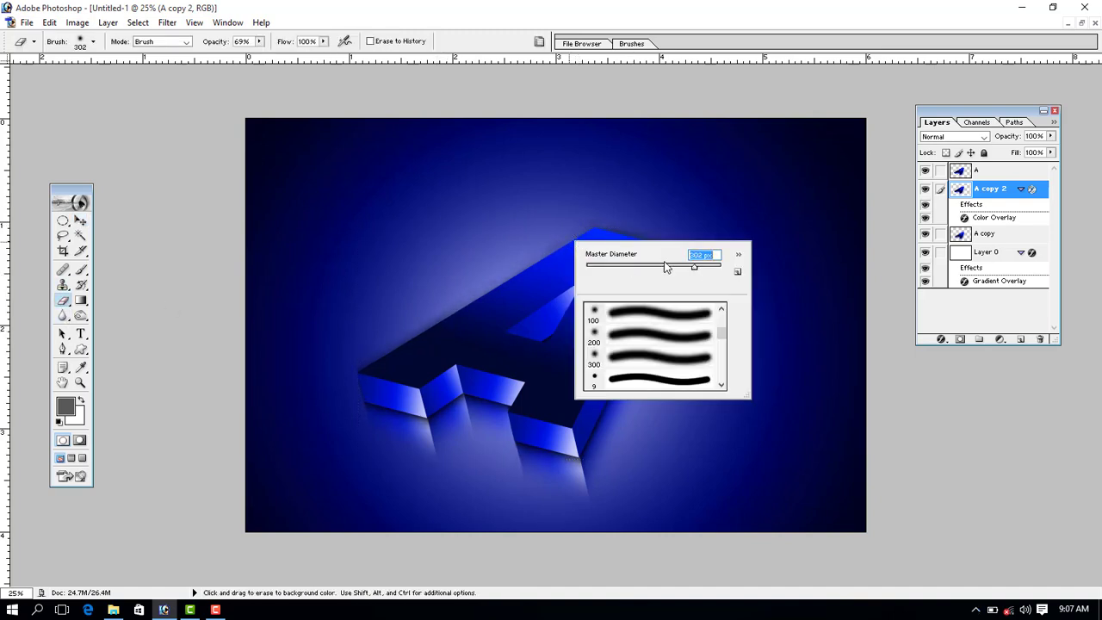
pyautogui.press('Return')
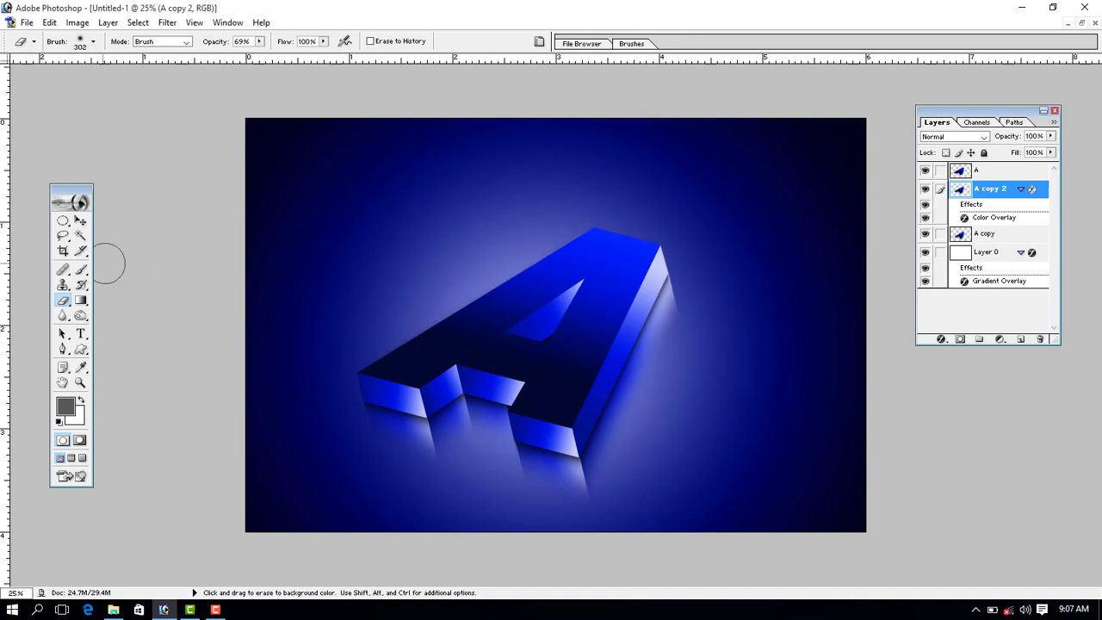
pyautogui.click(80, 222)
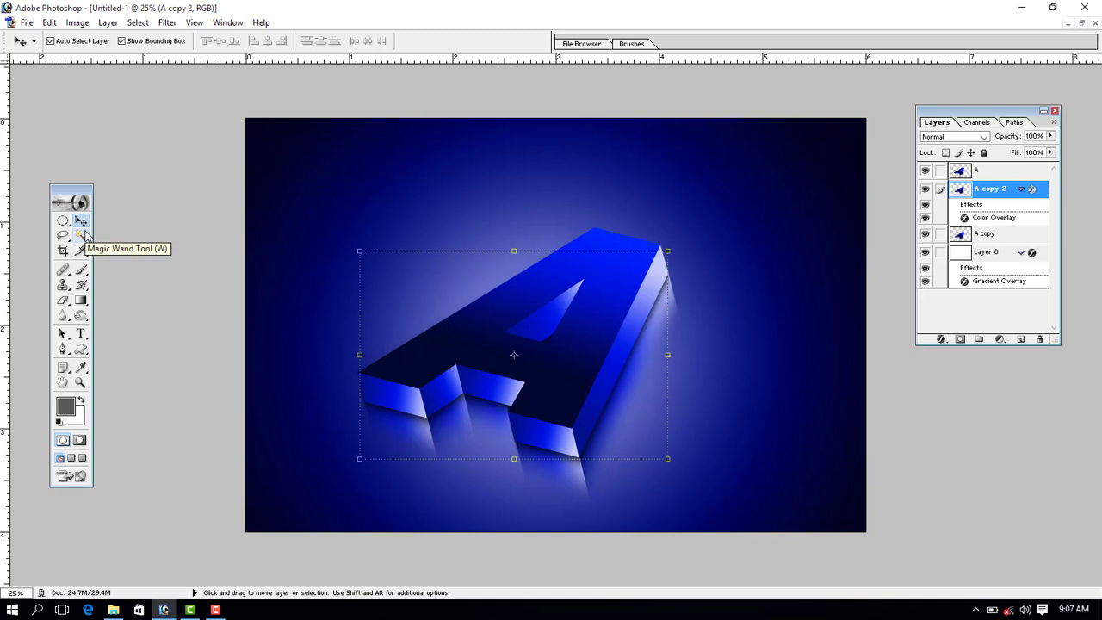
# Copy a circular selection from Layer 0 to a new layer with a white Color Overlay
pyautogui.click(278, 218)
pyautogui.press('m')
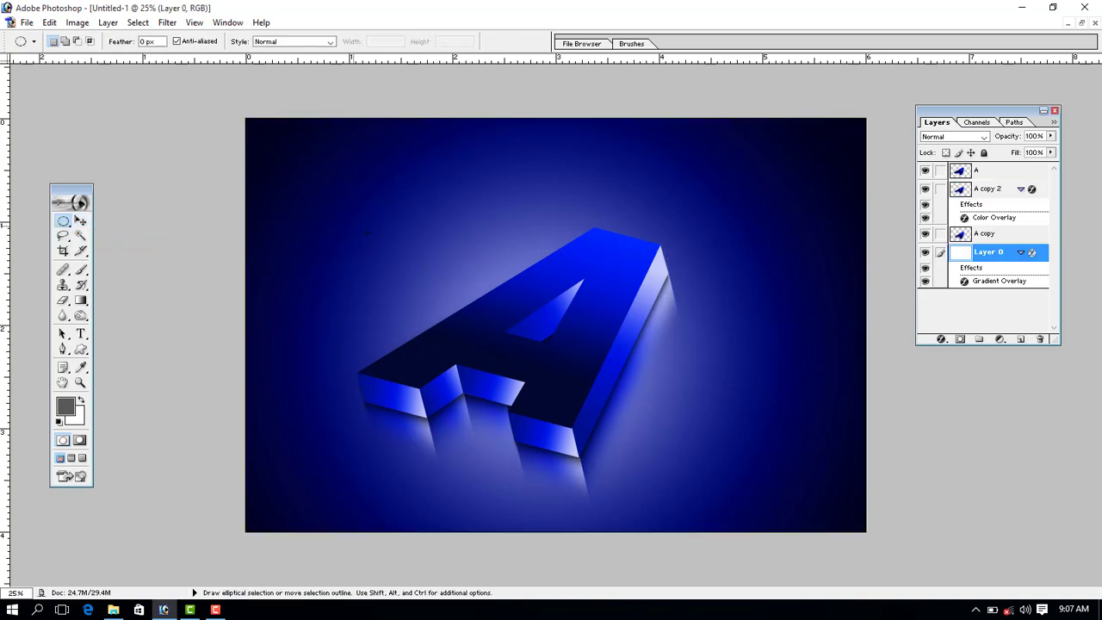
pyautogui.hotkey('ctrl', 'j')
pyautogui.press('v')
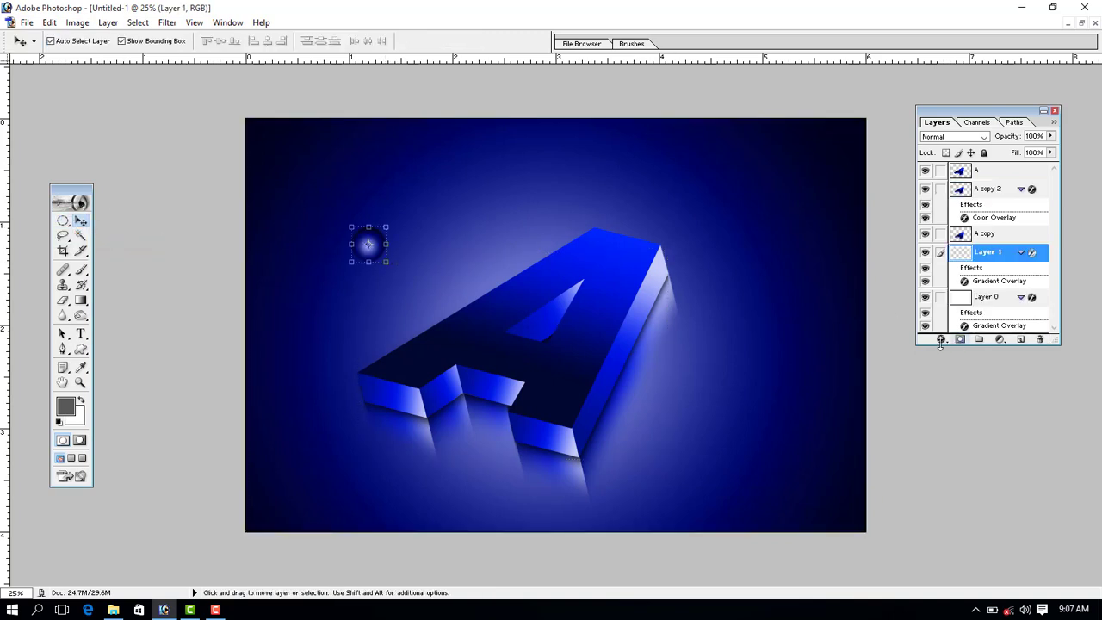
pyautogui.click(942, 339)
pyautogui.click(997, 462)
pyautogui.click(933, 310)
pyautogui.click(718, 288)
pyautogui.click(1009, 290)
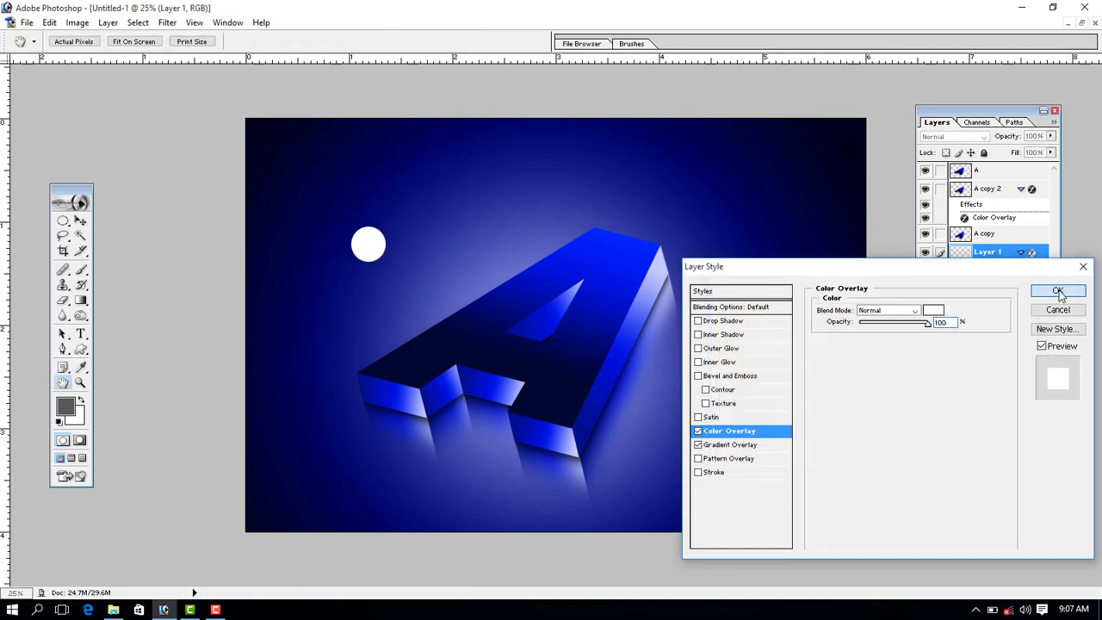
pyautogui.click(1058, 290)
# Soften the white circle with a 27.5-pixel Gaussian Blur and zoom in on the orb
pyautogui.click(167, 22)
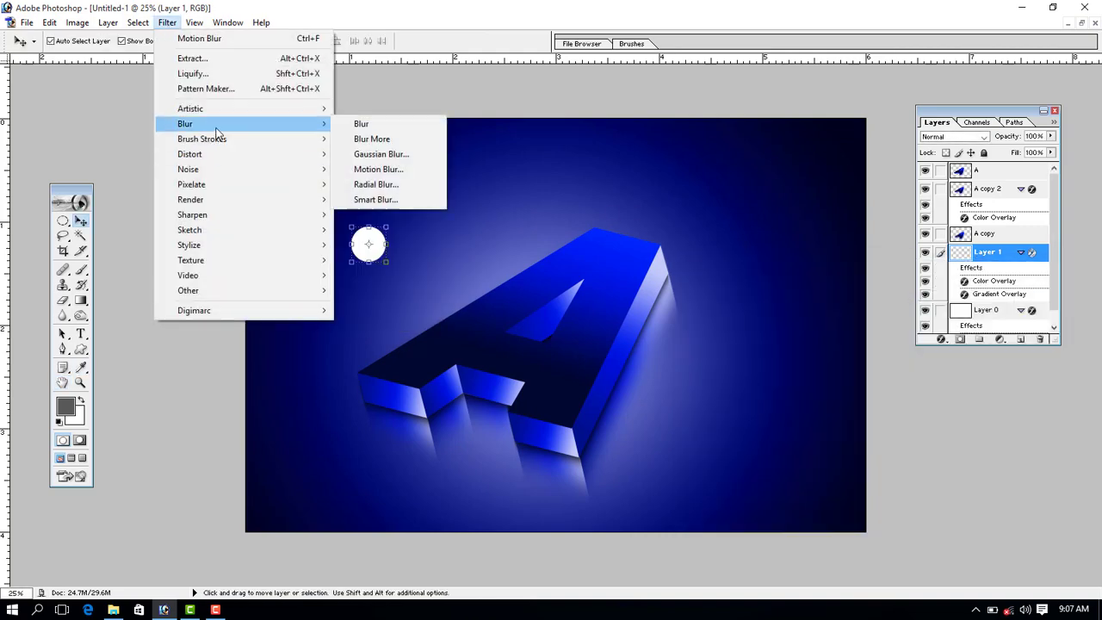
pyautogui.click(380, 154)
pyautogui.moveTo(558, 342); pyautogui.dragTo(568, 344)
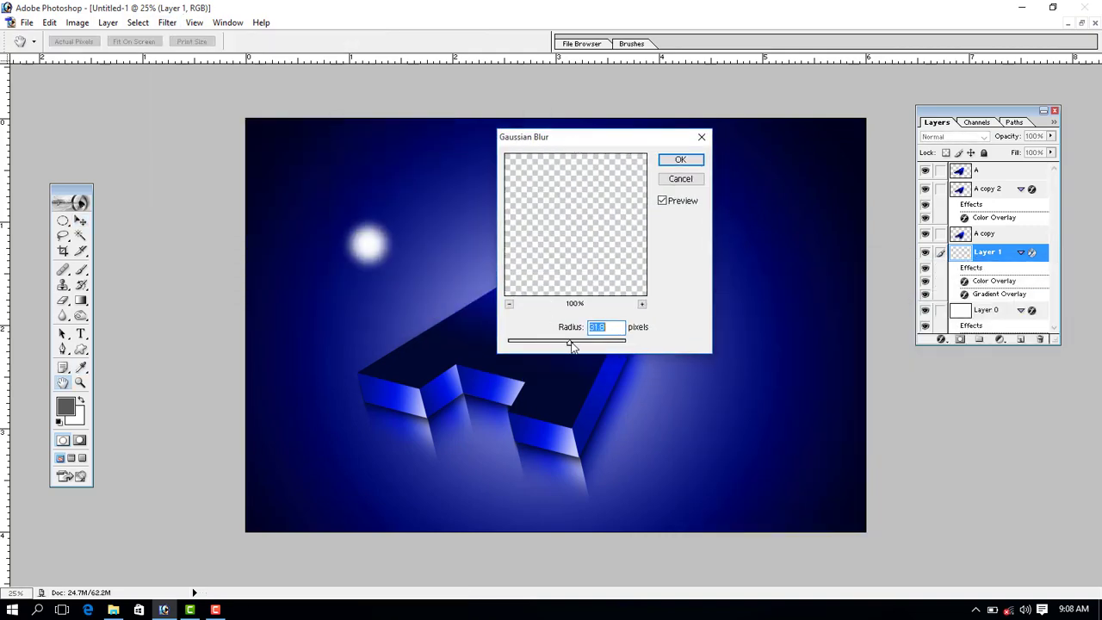
pyautogui.press('Return')
pyautogui.press('z')
pyautogui.moveTo(325, 247)
pyautogui.mouseDown()
pyautogui.moveTo(397, 309)
pyautogui.moveTo(387, 278)
pyautogui.mouseUp()
pyautogui.press('v')
pyautogui.click(219, 236)
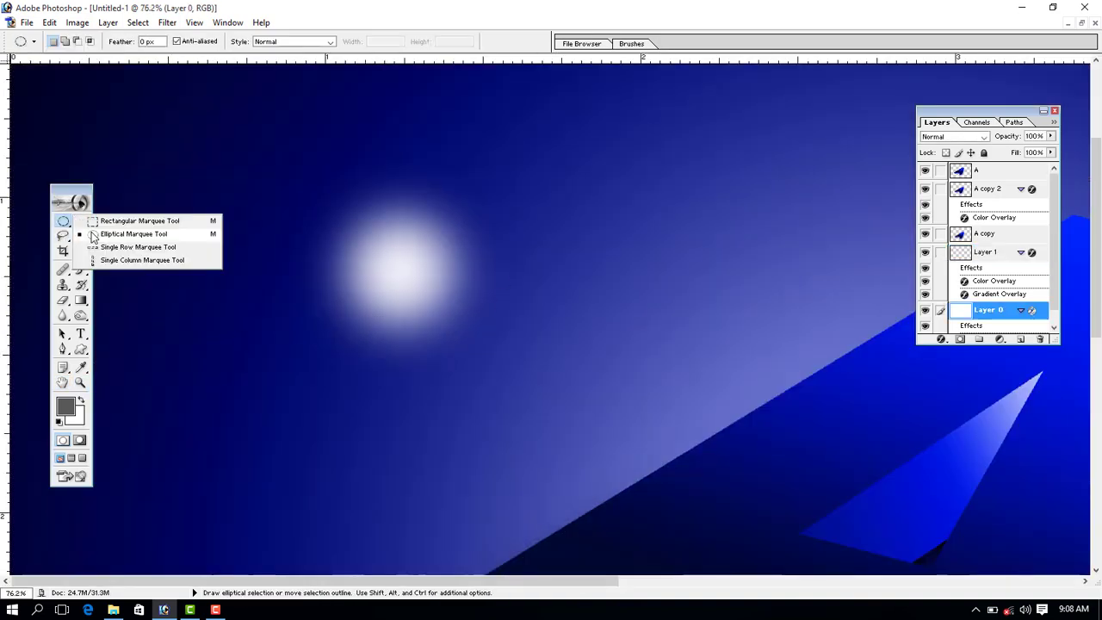
# Copy a thin bar selection to a new layer with a white Color Overlay
pyautogui.moveTo(63, 221); pyautogui.dragTo(129, 220)
pyautogui.moveTo(210, 375); pyautogui.dragTo(387, 408)
pyautogui.moveTo(558, 381); pyautogui.dragTo(575, 381)
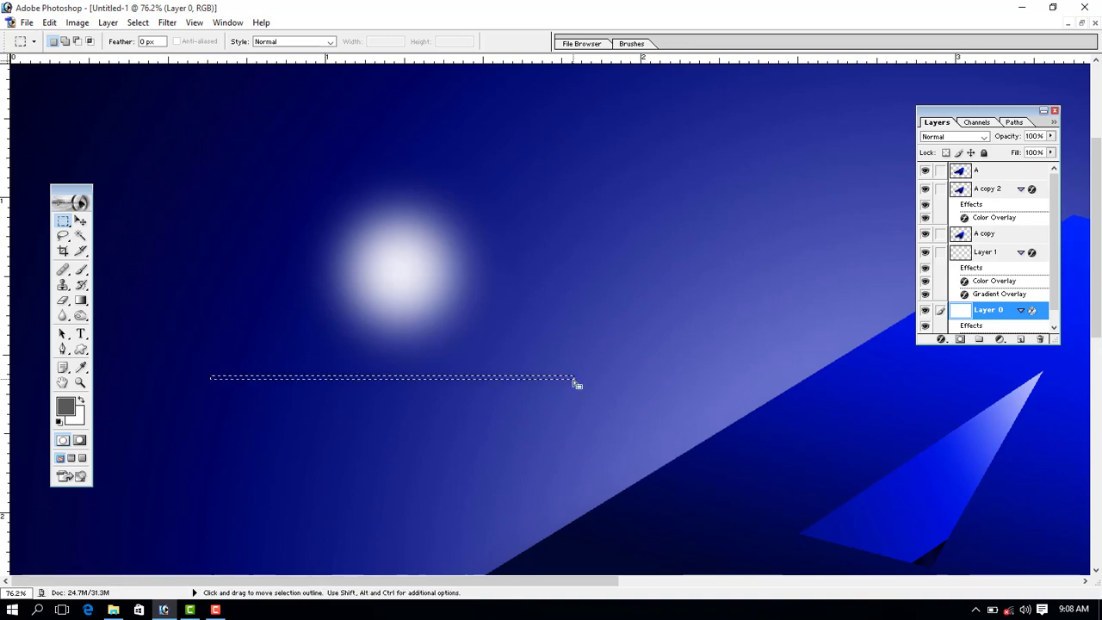
pyautogui.hotkey('ctrl', 'j')
pyautogui.press('v')
pyautogui.click(941, 339)
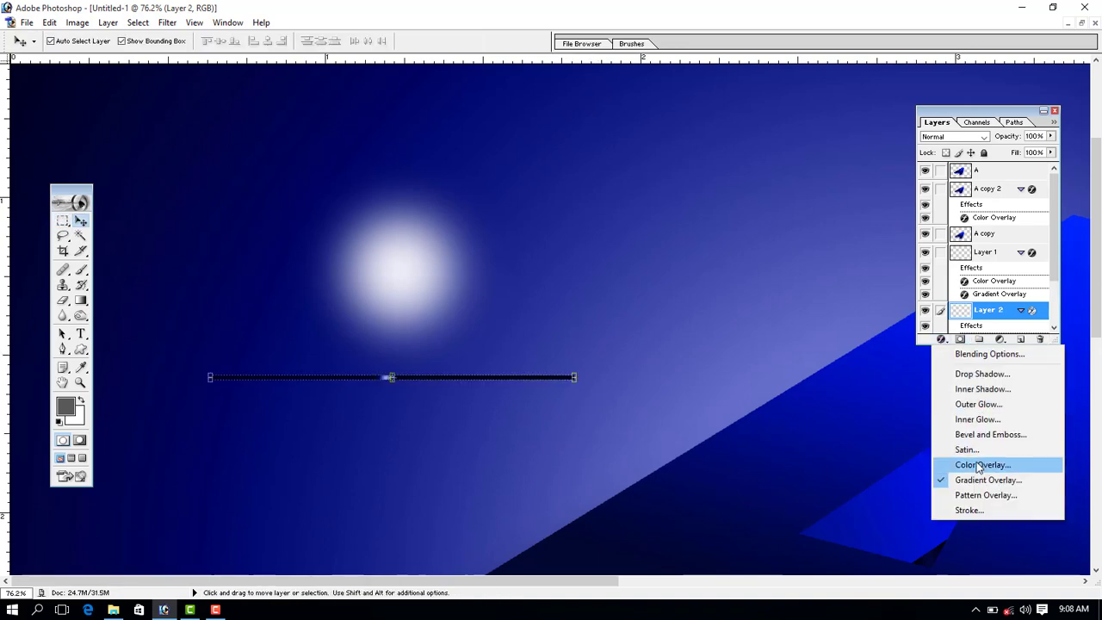
pyautogui.click(979, 462)
pyautogui.click(931, 308)
pyautogui.click(715, 304)
pyautogui.click(1012, 293)
pyautogui.click(1059, 291)
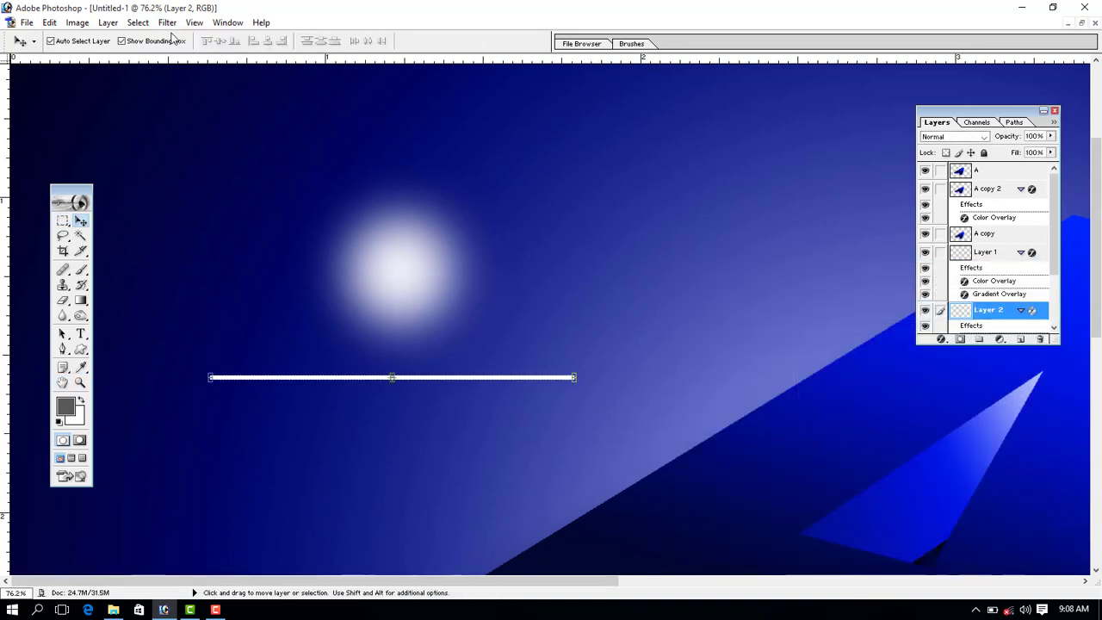
# Motion-blur the bar at -4° and 51 pixels twice and place the streak across the orb
pyautogui.click(167, 22)
pyautogui.click(378, 168)
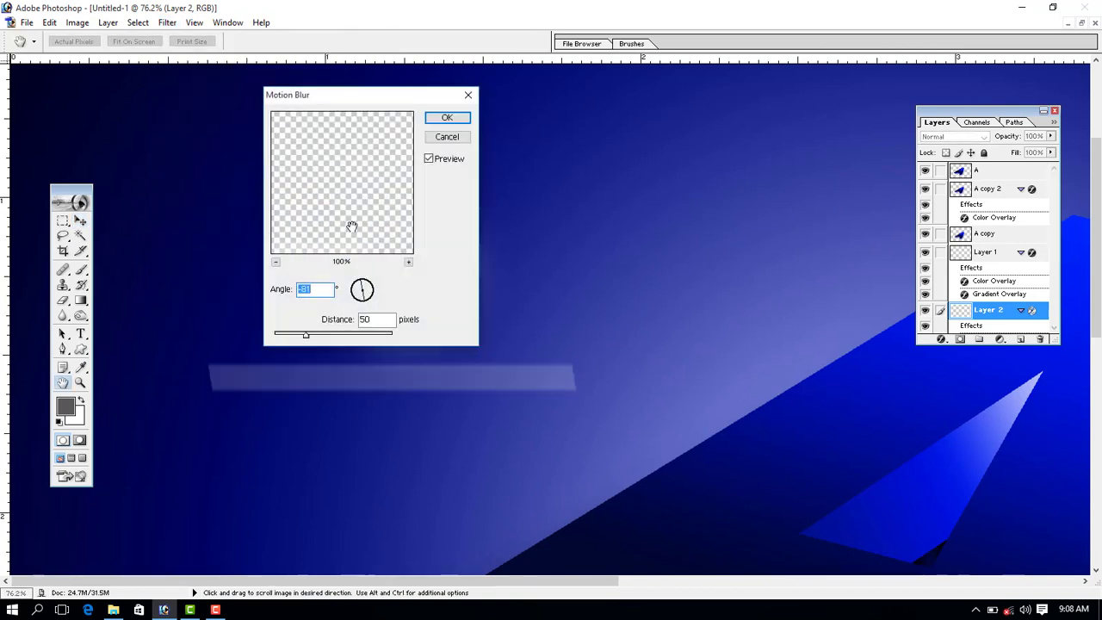
pyautogui.moveTo(366, 284); pyautogui.dragTo(375, 296)
pyautogui.moveTo(306, 335); pyautogui.dragTo(312, 337)
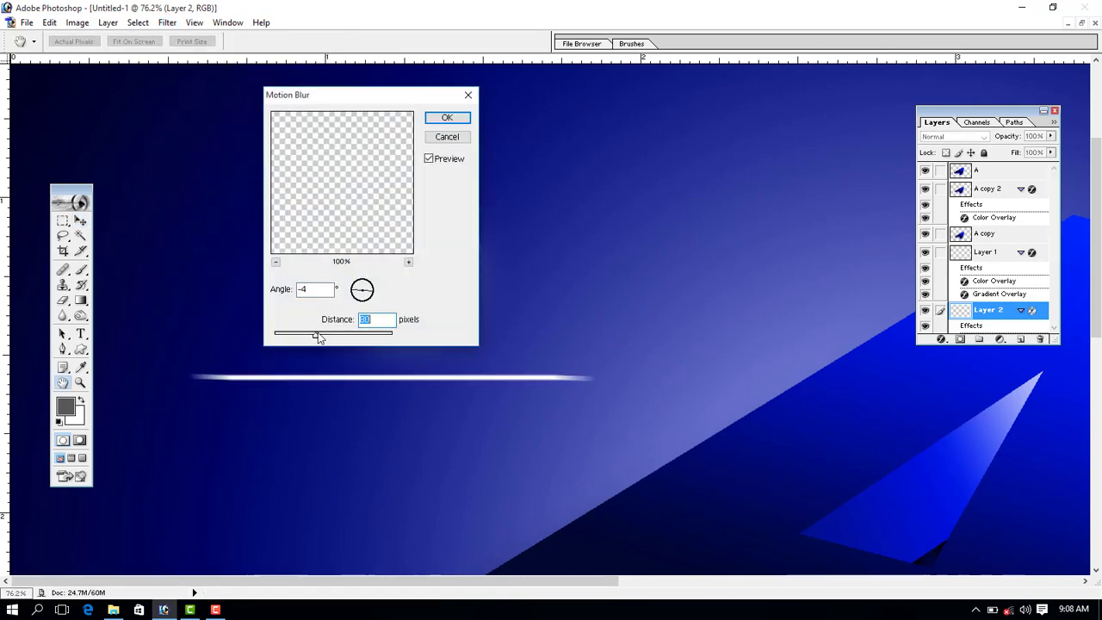
pyautogui.click(440, 118)
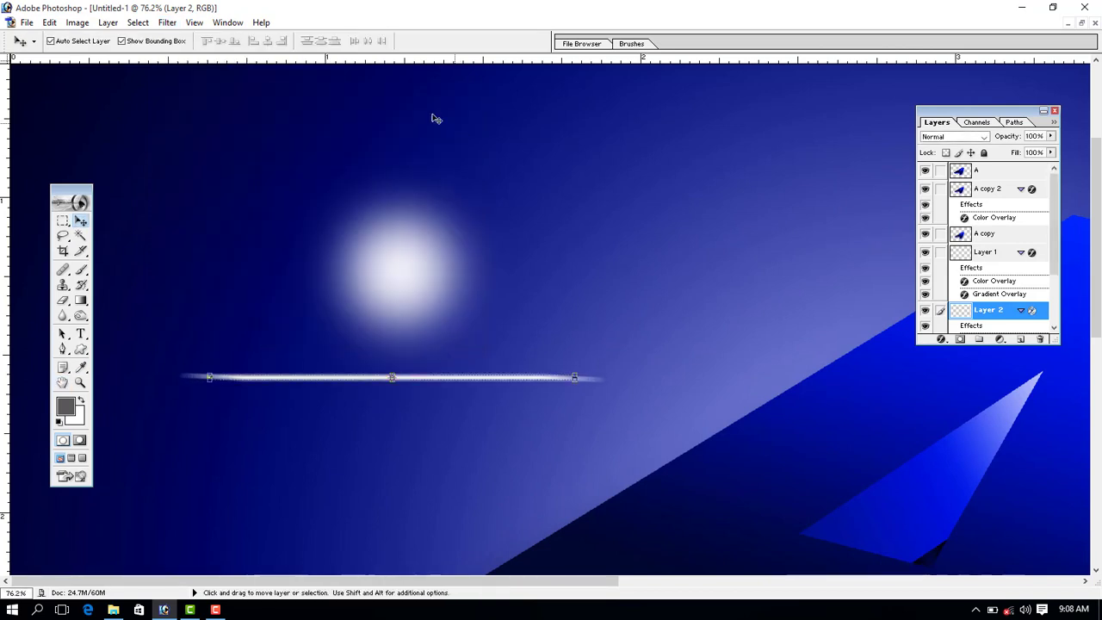
pyautogui.hotkey('ctrl', 'f')
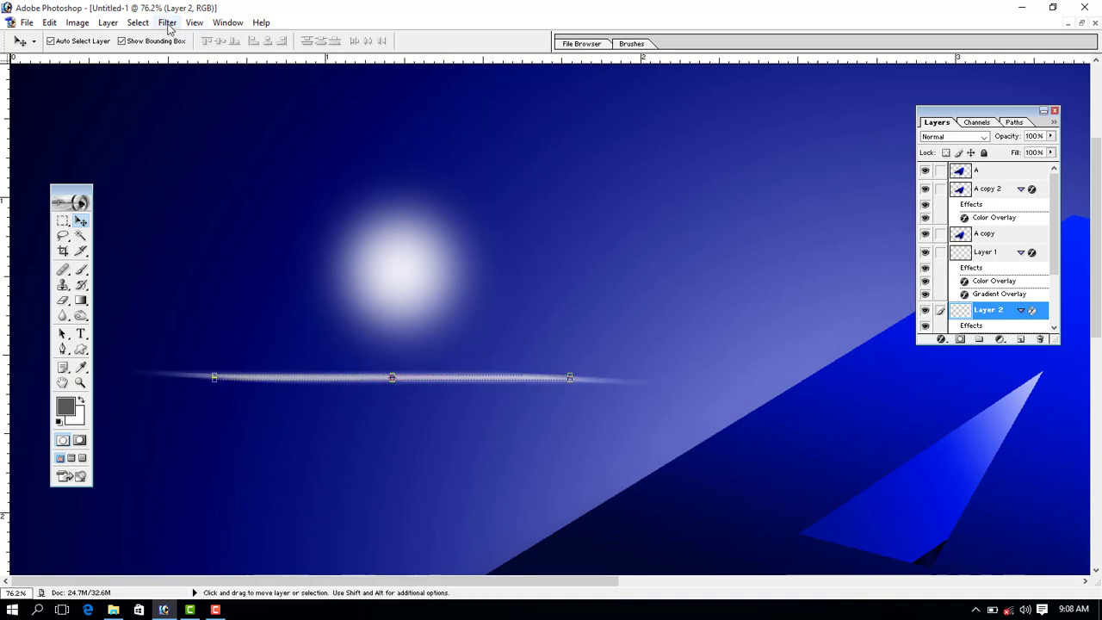
pyautogui.moveTo(390, 376); pyautogui.dragTo(418, 274)
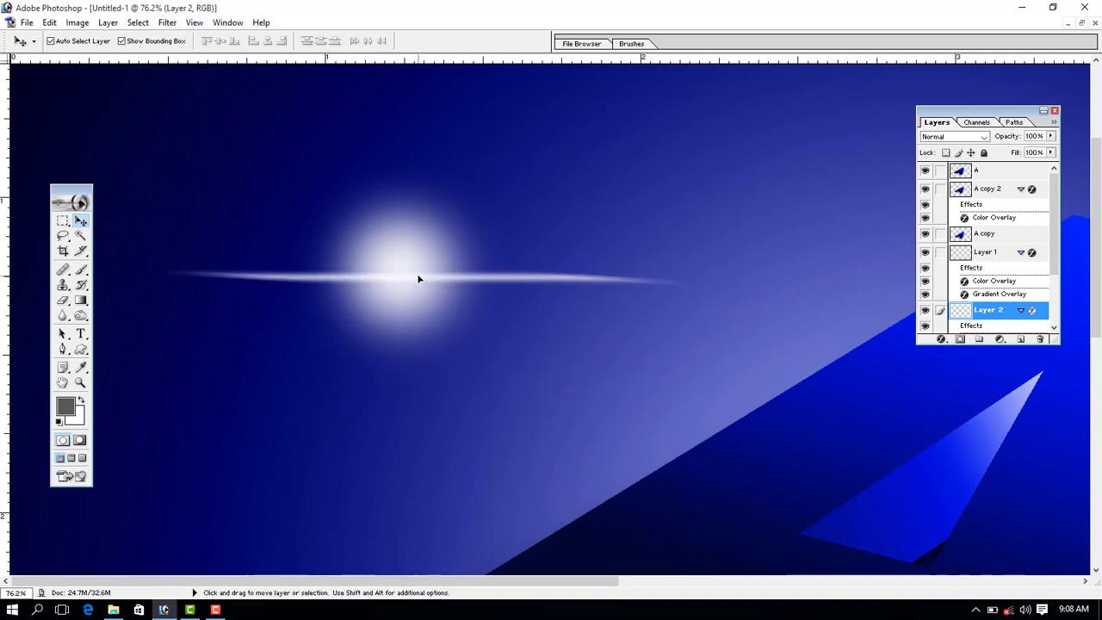
# Duplicate the streak, rotate the copy vertical, and nudge it left onto the glow
pyautogui.hotkey('ctrl', 'j')
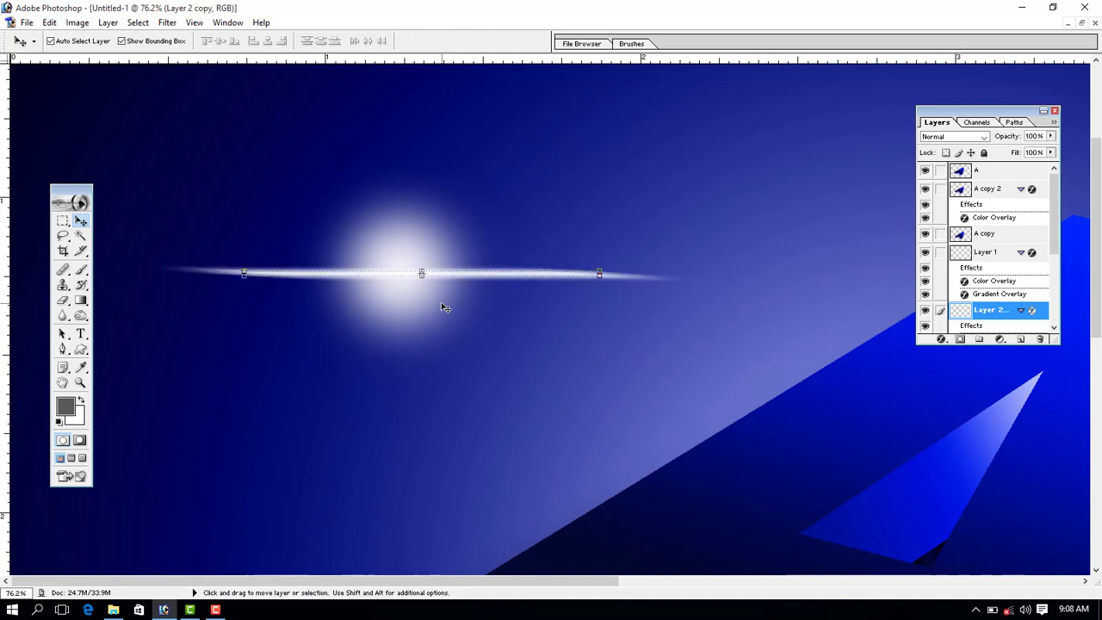
pyautogui.moveTo(417, 286); pyautogui.dragTo(462, 292)
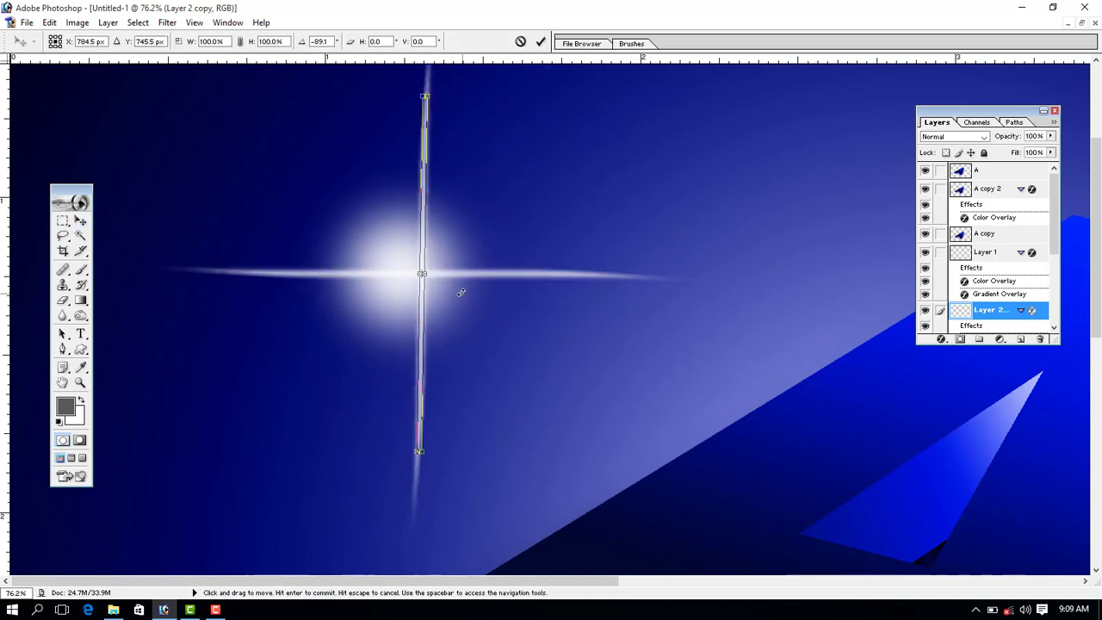
pyautogui.press('Return')
pyautogui.hotkey('shift', 'Left')
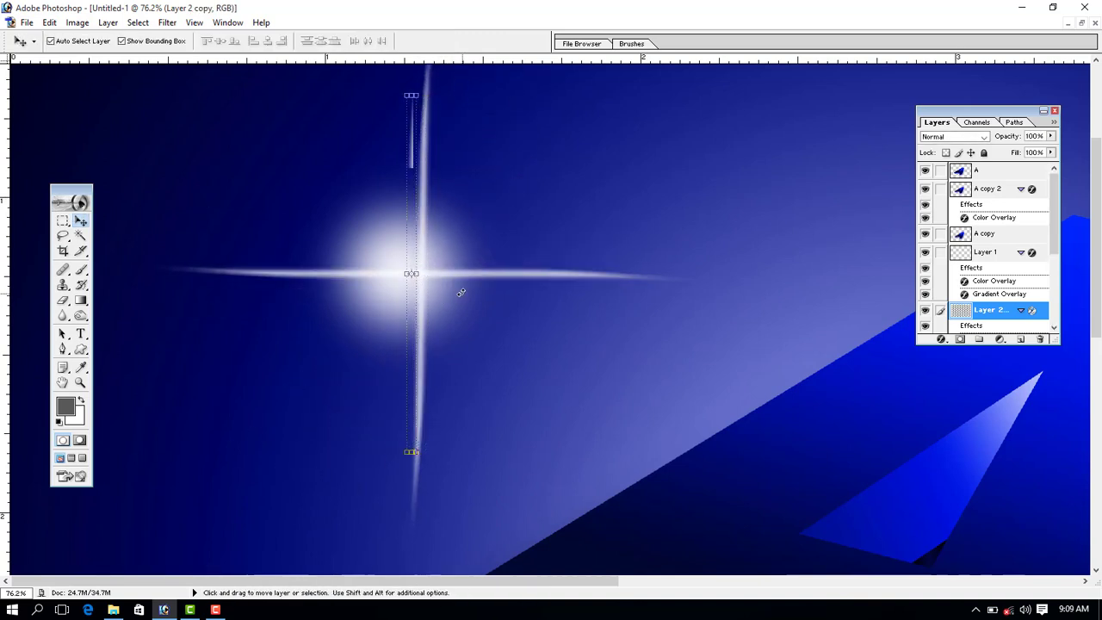
pyautogui.hotkey('shift', 'Left')
pyautogui.hotkey('shift', 'Left')
pyautogui.click(457, 278)
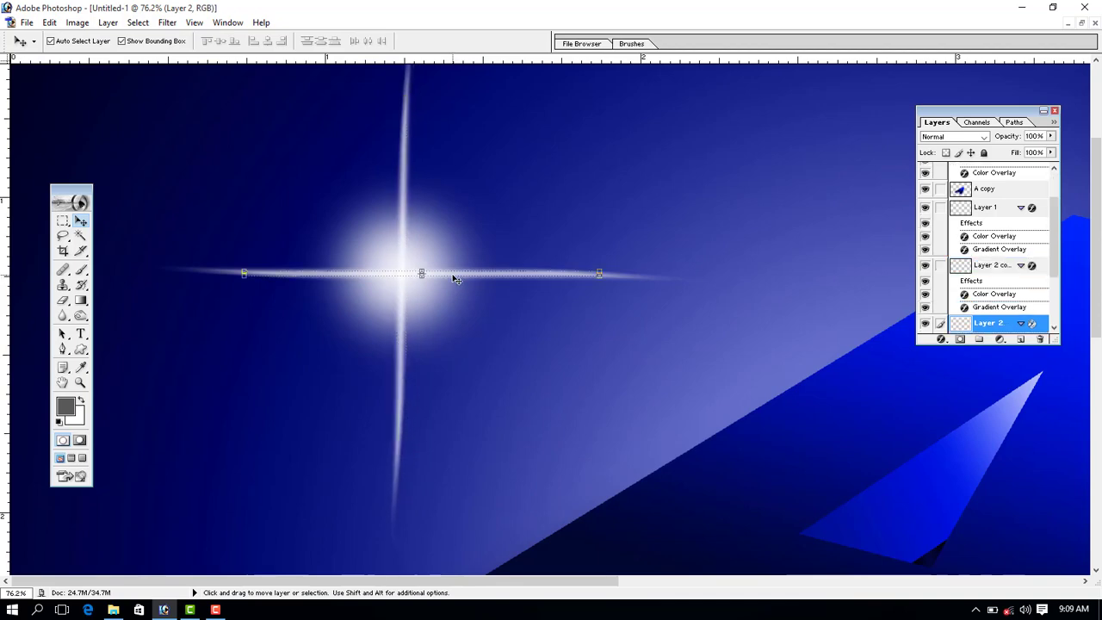
pyautogui.click(401, 347)
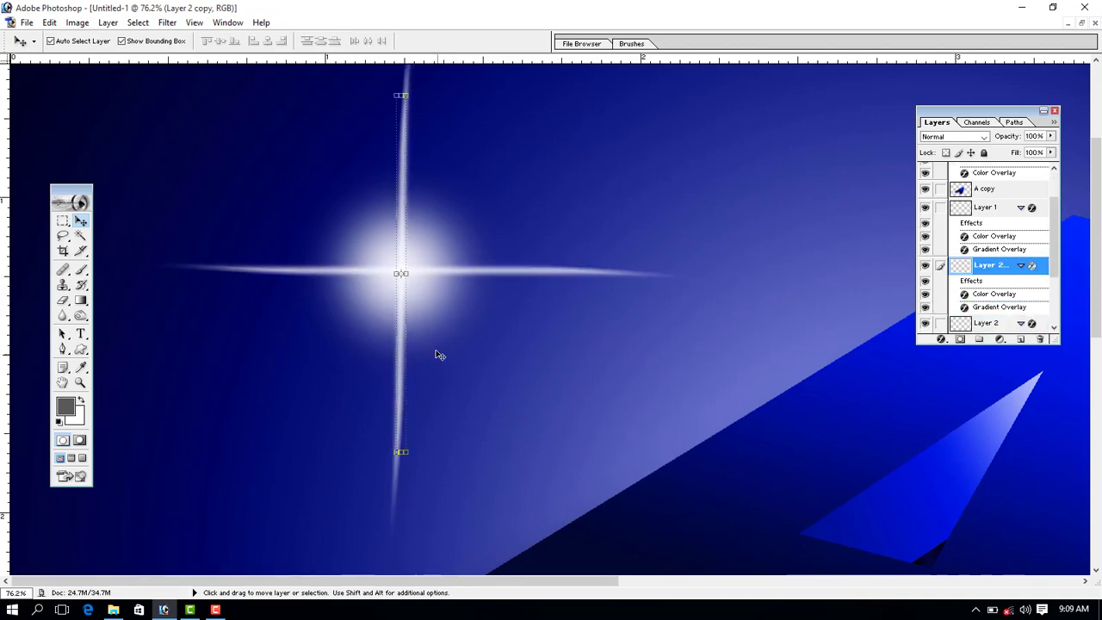
# Add two diagonal streak copies rotated 45° in opposite directions
pyautogui.hotkey('ctrl', 'j')
pyautogui.moveTo(429, 281); pyautogui.dragTo(426, 290)
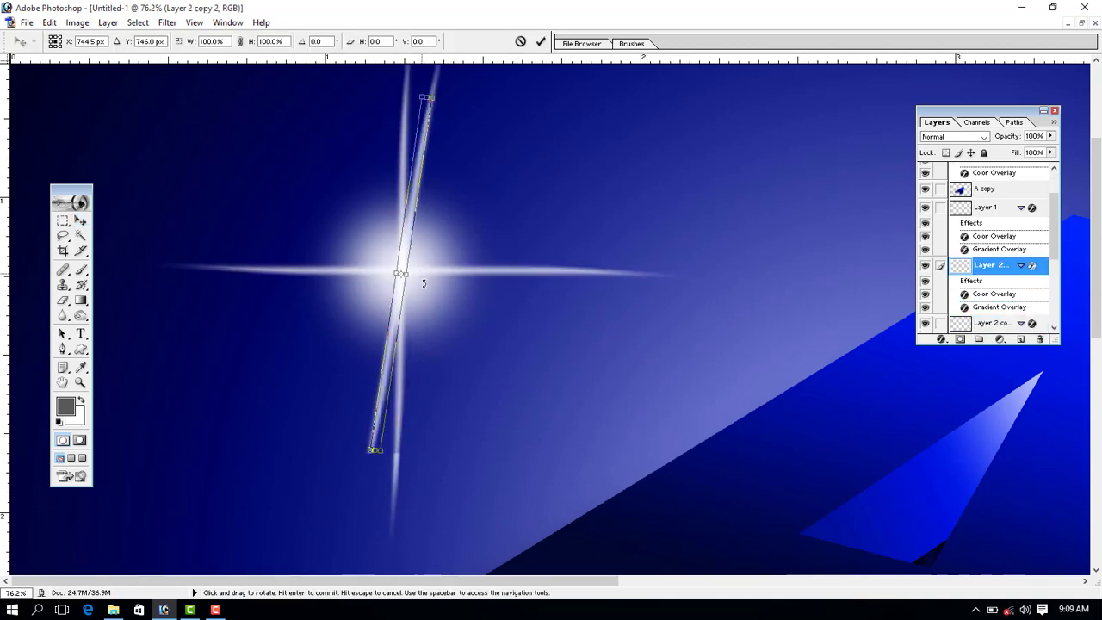
pyautogui.press('Return')
pyautogui.hotkey('ctrl', 'j')
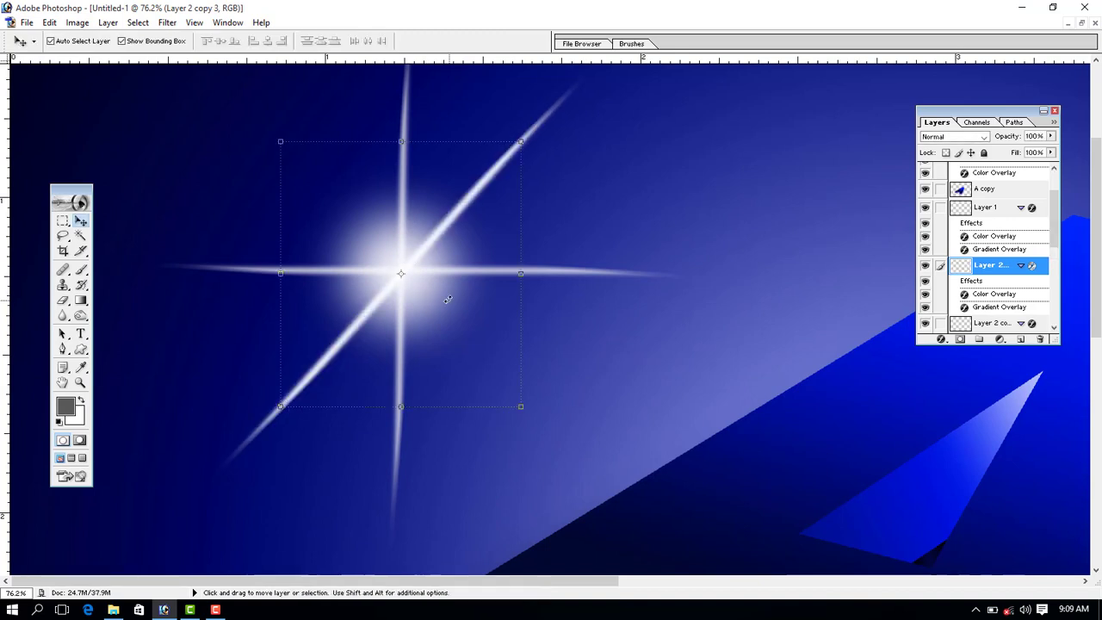
pyautogui.moveTo(551, 320)
pyautogui.mouseDown()
pyautogui.moveTo(415, 549)
pyautogui.moveTo(405, 544)
pyautogui.mouseUp()
pyautogui.press('Return')
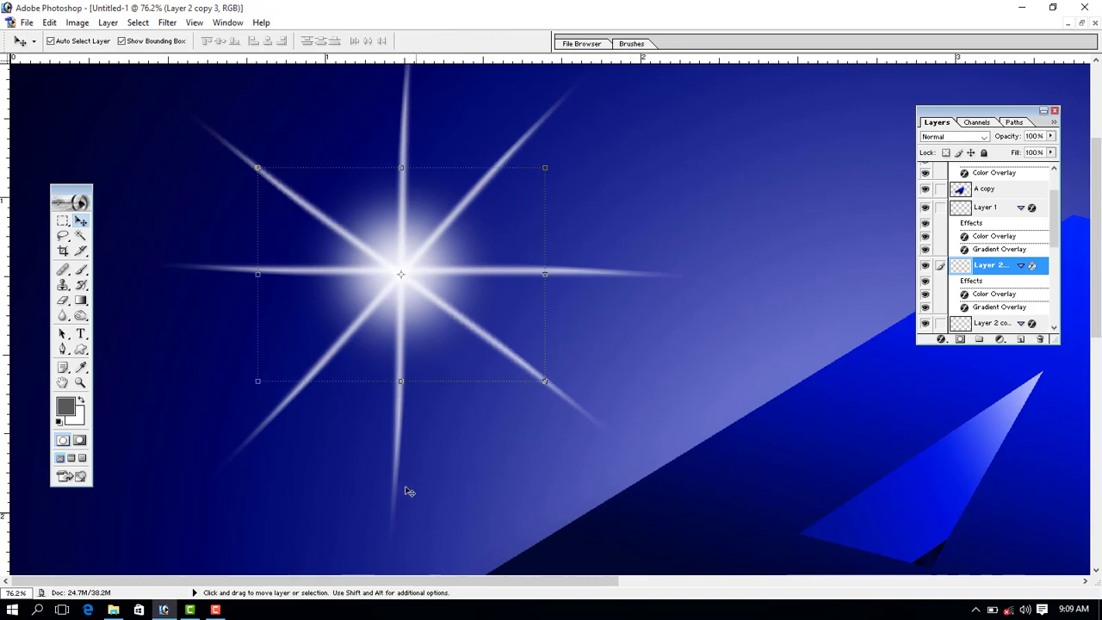
# Merge the streaks into one star layer and fit the whole image in view
pyautogui.click(408, 383)
pyautogui.click(398, 331)
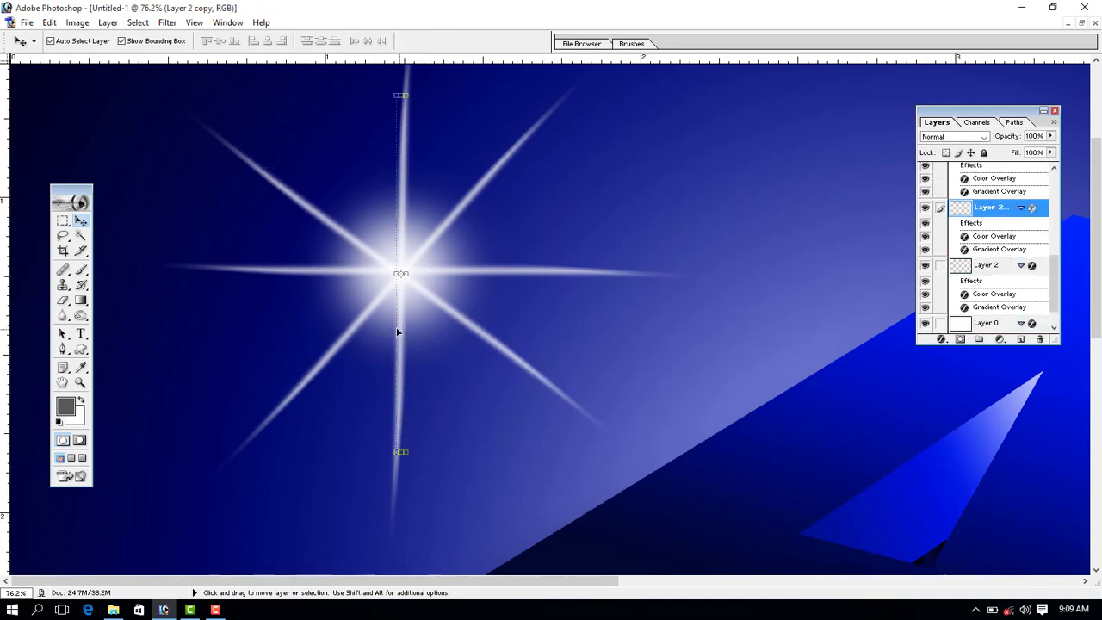
pyautogui.click(319, 278)
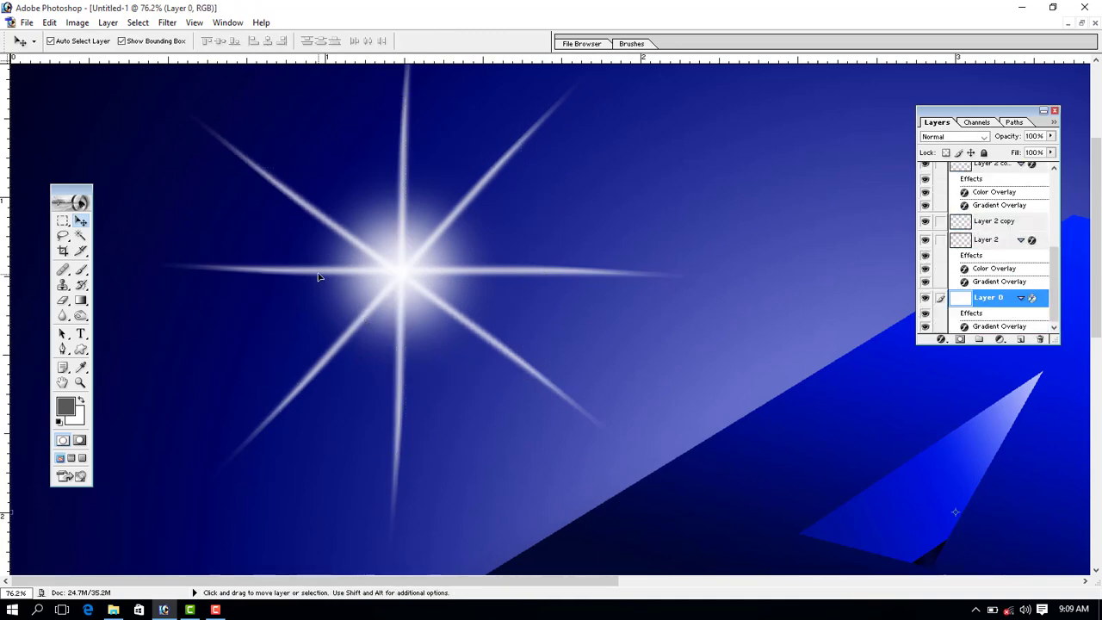
pyautogui.hotkey('ctrl', 'j')
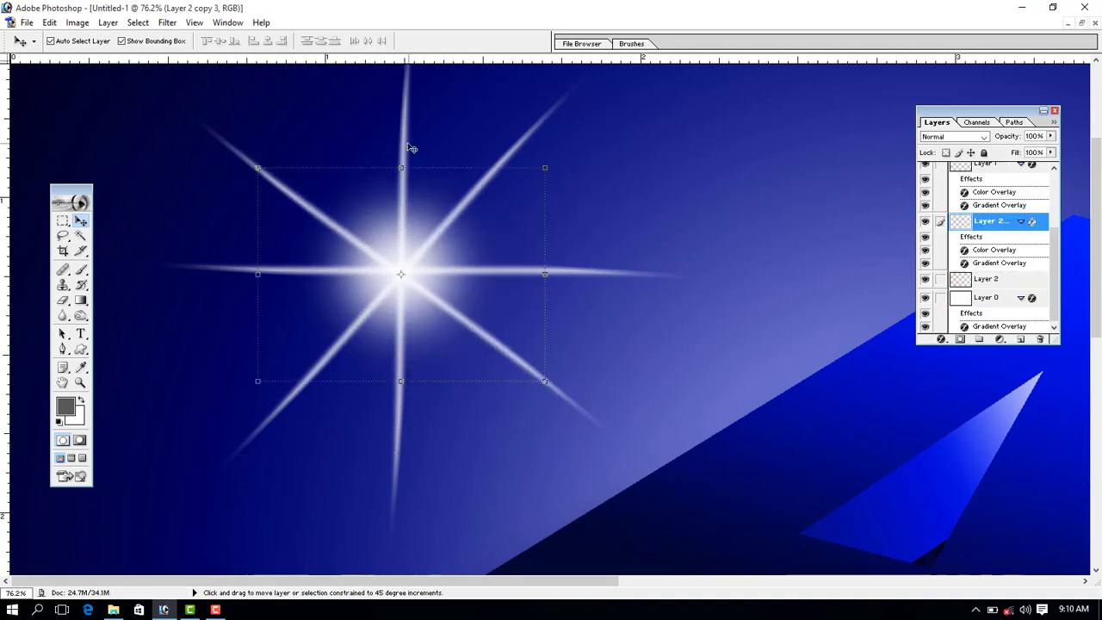
pyautogui.click(383, 244)
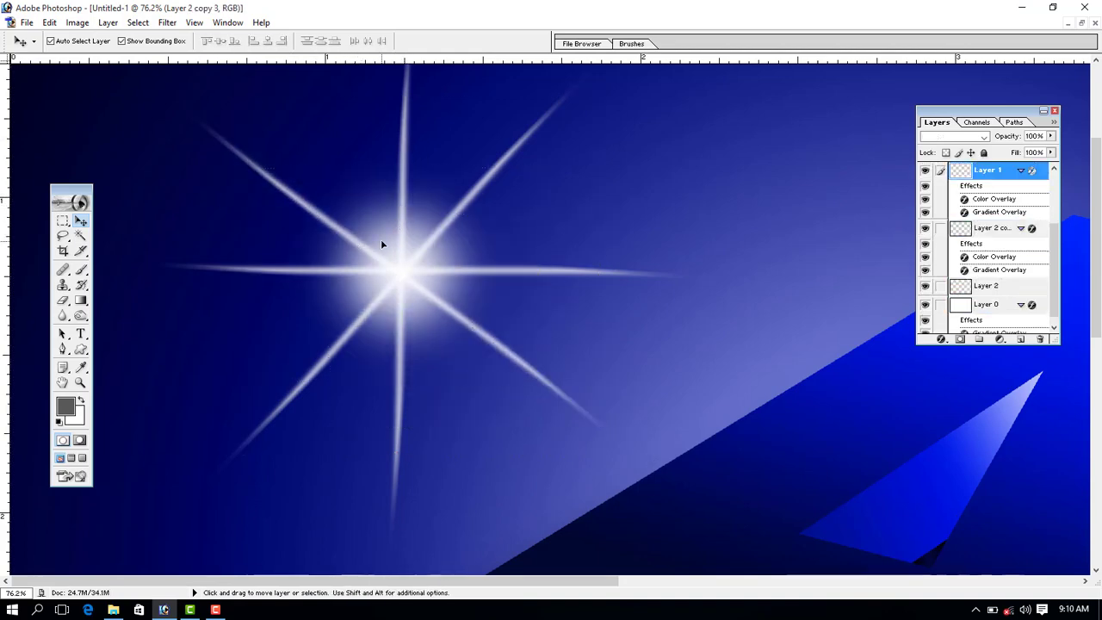
pyautogui.click(317, 212)
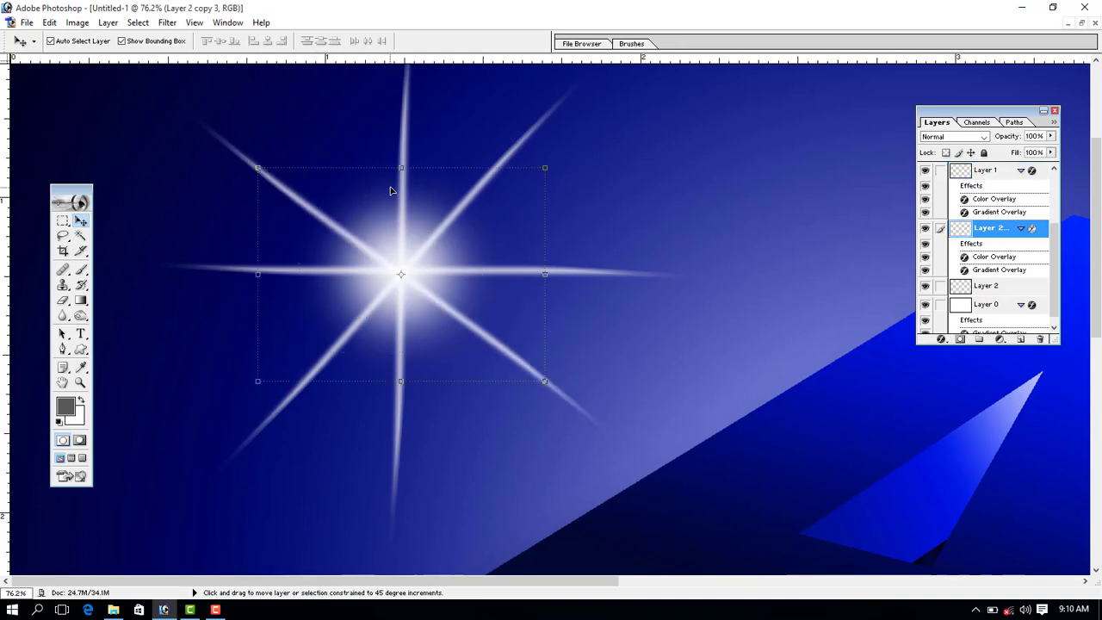
pyautogui.moveTo(374, 274)
pyautogui.mouseDown()
pyautogui.moveTo(428, 274)
pyautogui.moveTo(366, 273)
pyautogui.mouseUp()
pyautogui.hotkey('ctrl', 'z')
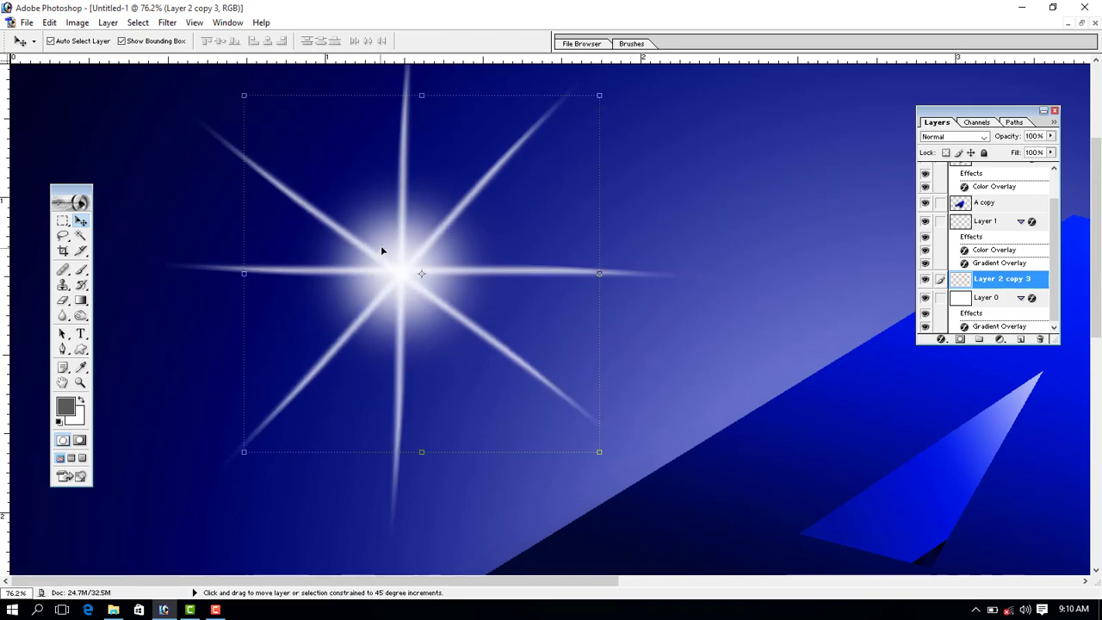
pyautogui.click(381, 246)
pyautogui.hotkey('ctrl', '0')
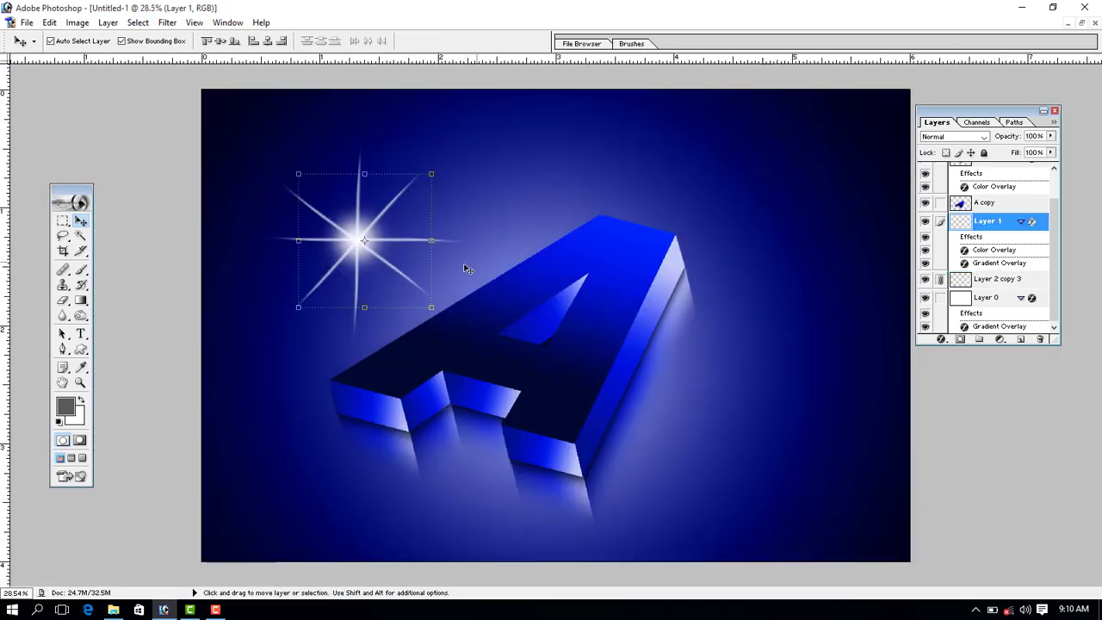
# Shrink the star flare to about 48% and add a copy rotated about -15° for extra rays
pyautogui.hotkey('ctrl', 't')
pyautogui.moveTo(297, 169); pyautogui.dragTo(415, 276)
pyautogui.press('Return')
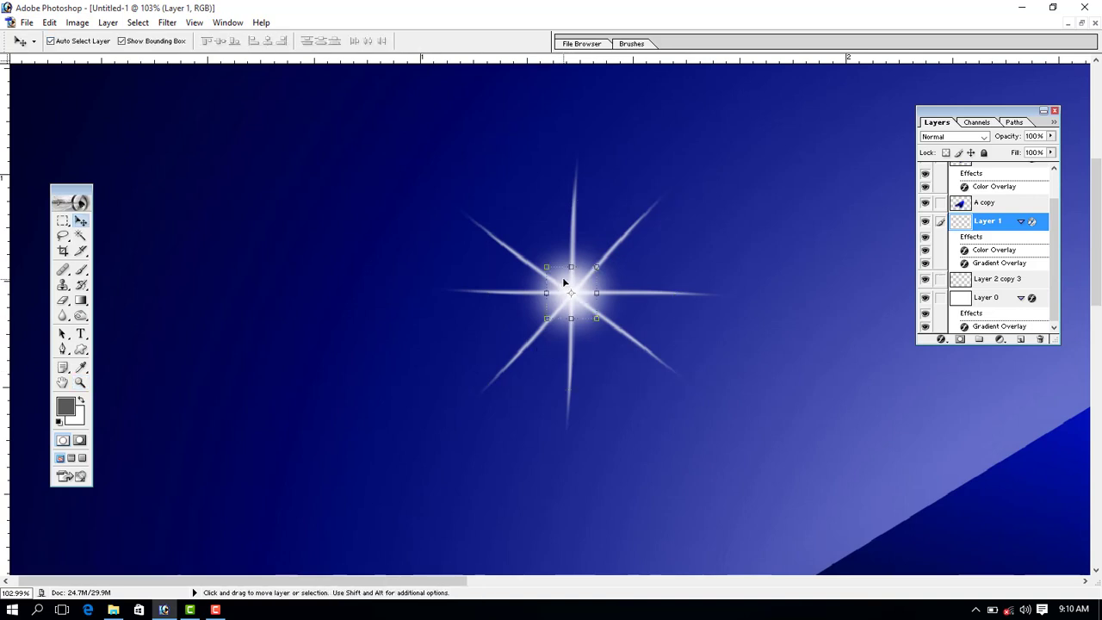
pyautogui.click(576, 230)
pyautogui.hotkey('ctrl', 'j')
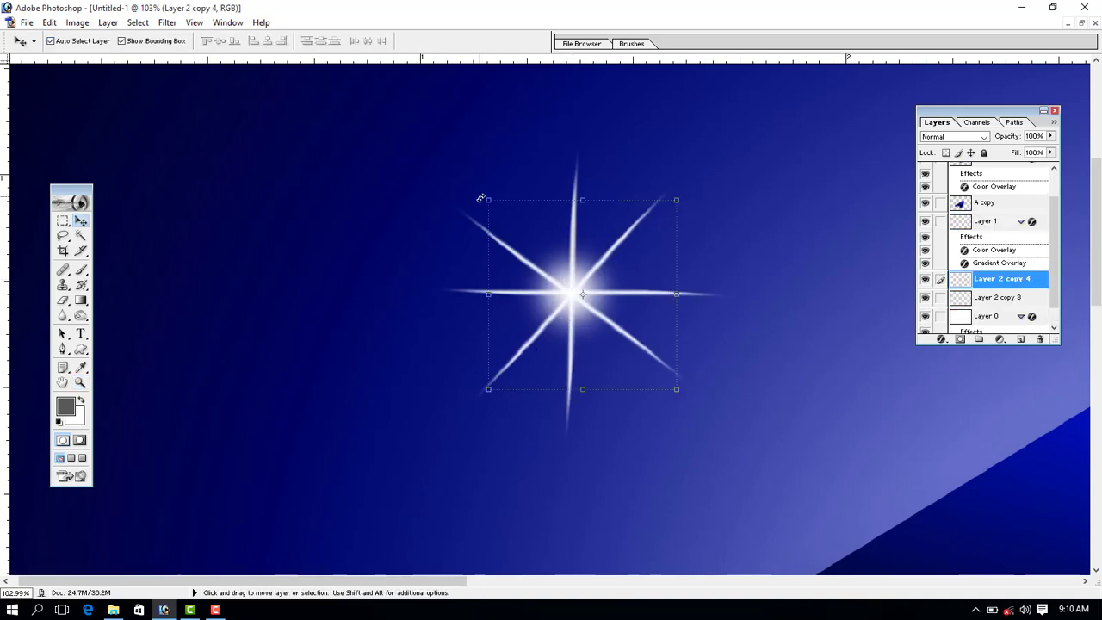
pyautogui.moveTo(480, 199); pyautogui.dragTo(523, 274)
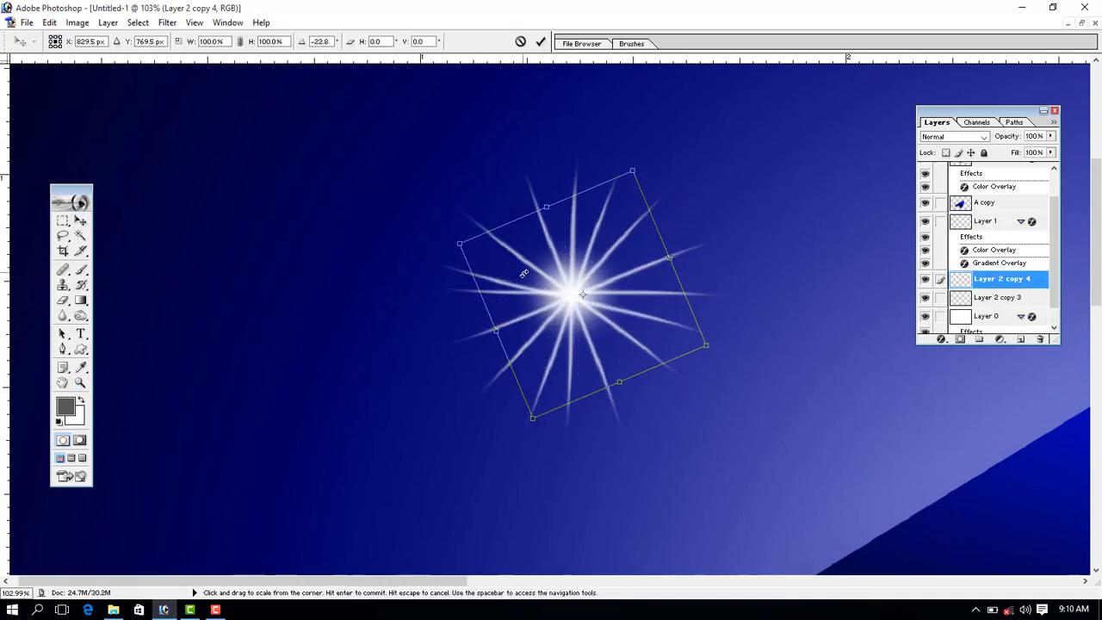
pyautogui.moveTo(525, 274); pyautogui.dragTo(528, 264)
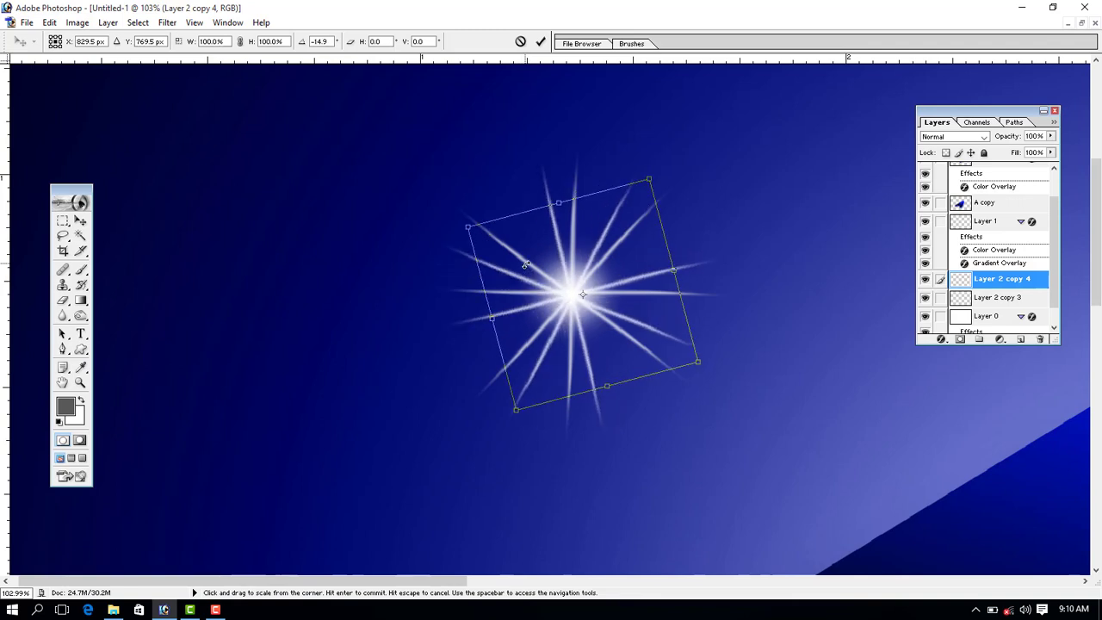
pyautogui.press('Return')
# Place the star flare on the A's top-right tip and bring its layer to the top
pyautogui.moveTo(659, 311); pyautogui.dragTo(576, 250)
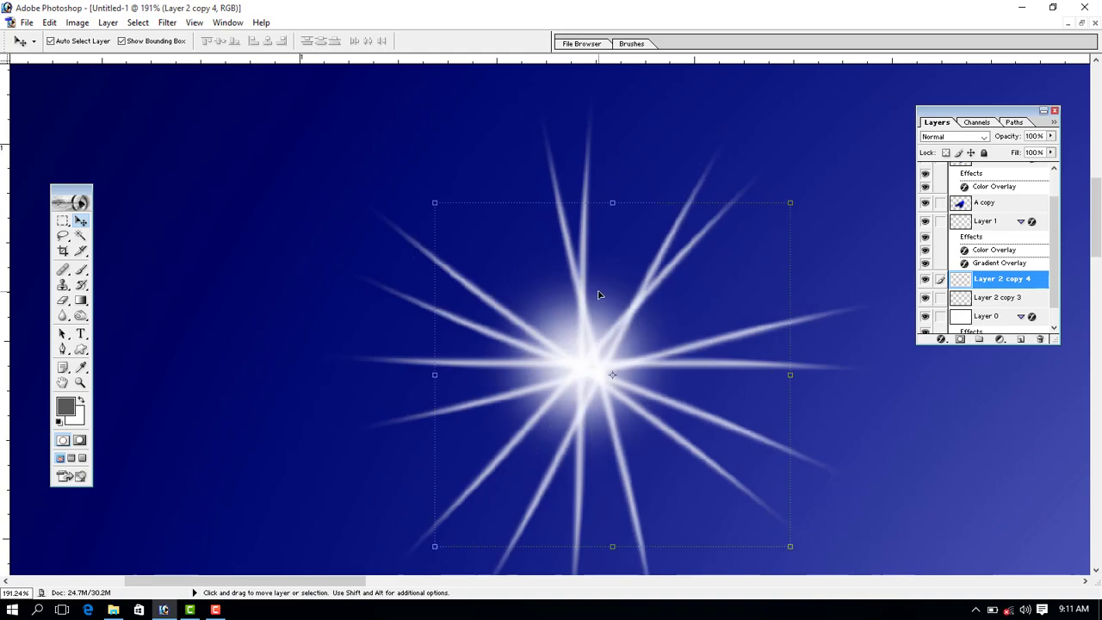
pyautogui.moveTo(512, 143); pyautogui.dragTo(522, 261)
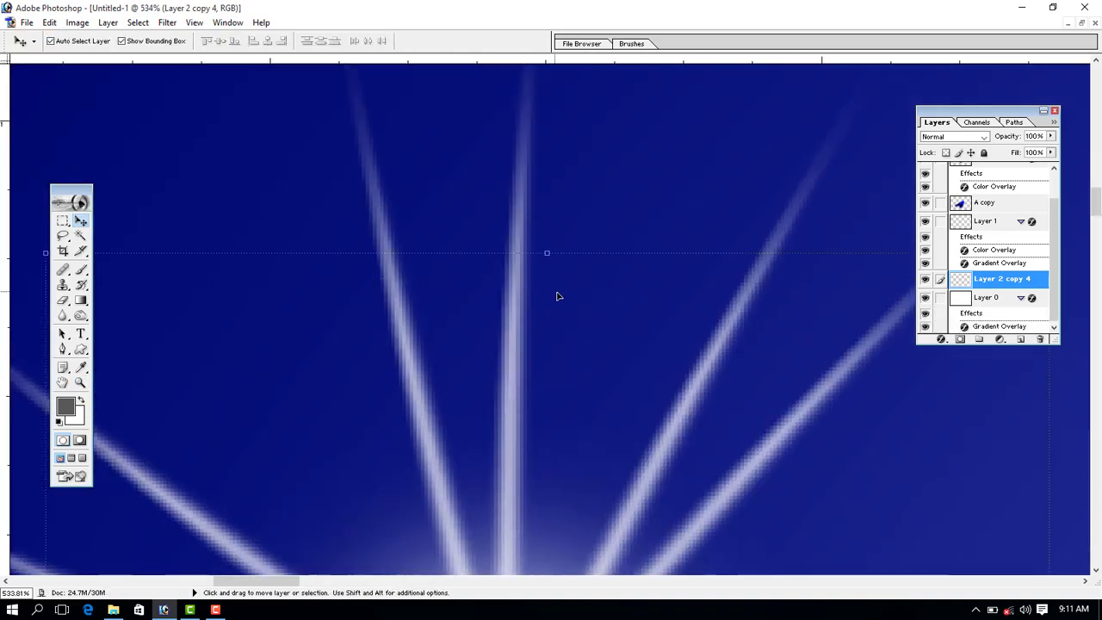
pyautogui.hotkey('ctrl', '0')
pyautogui.press('z')
pyautogui.moveTo(143, 158); pyautogui.dragTo(448, 335)
pyautogui.press('v')
pyautogui.click(555, 254)
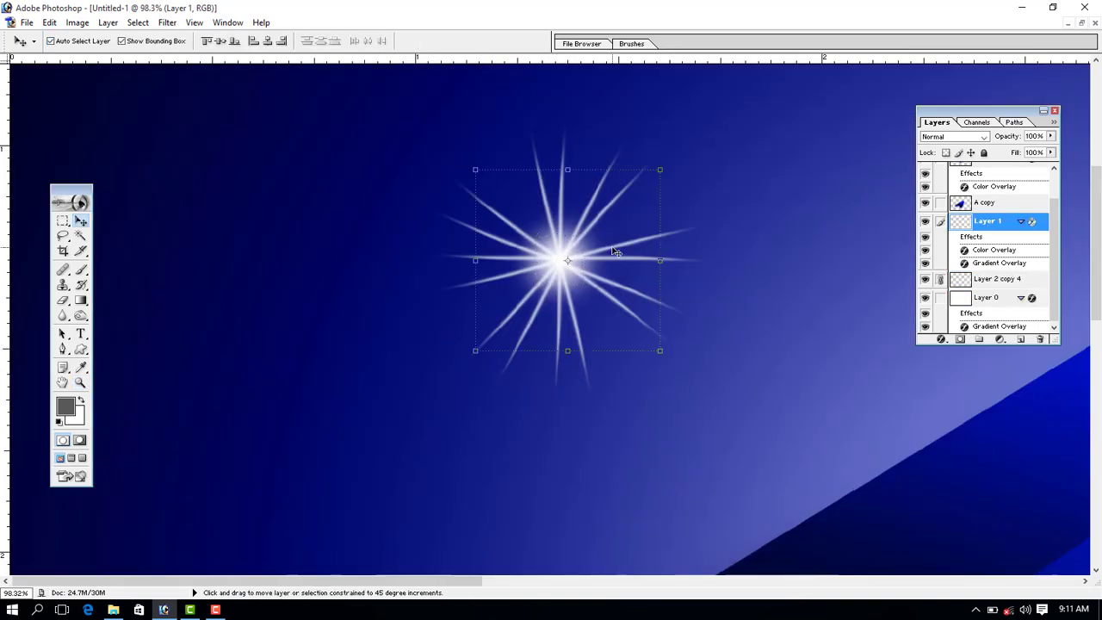
pyautogui.moveTo(569, 261); pyautogui.dragTo(594, 275)
pyautogui.hotkey('ctrl', '0')
pyautogui.moveTo(374, 250)
pyautogui.mouseDown()
pyautogui.moveTo(686, 259)
pyautogui.moveTo(646, 195)
pyautogui.mouseUp()
pyautogui.hotkey('ctrl', 'shift', ']')
# Enlarge the star flare slightly and nudge it up onto the A's tip
pyautogui.hotkey('ctrl', 't')
pyautogui.write('168.2')
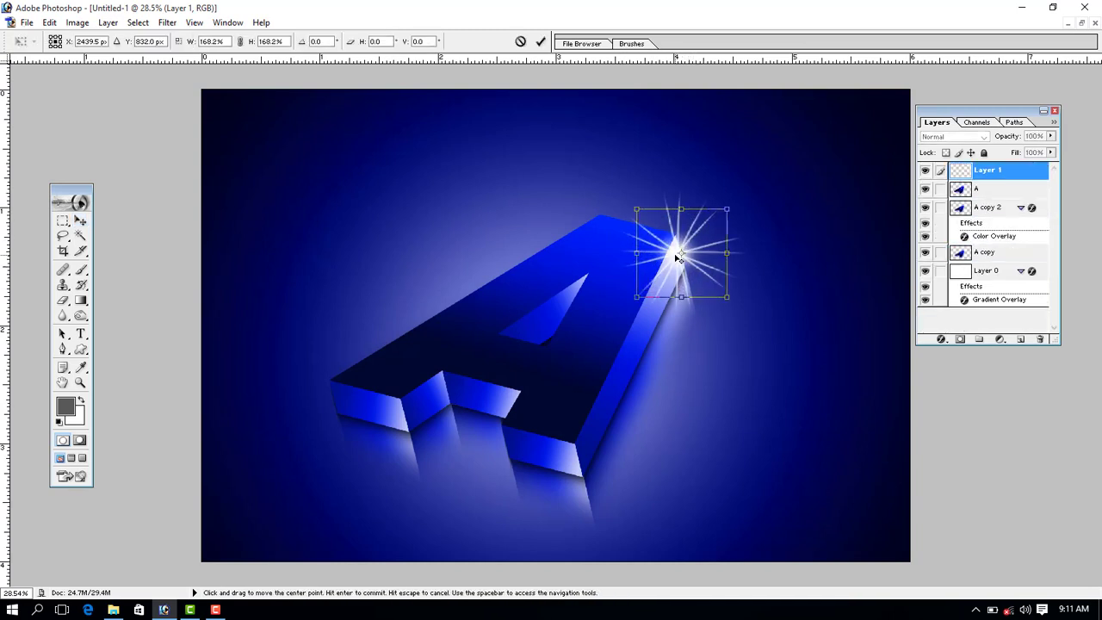
pyautogui.press('Return')
pyautogui.moveTo(676, 250); pyautogui.dragTo(679, 245)
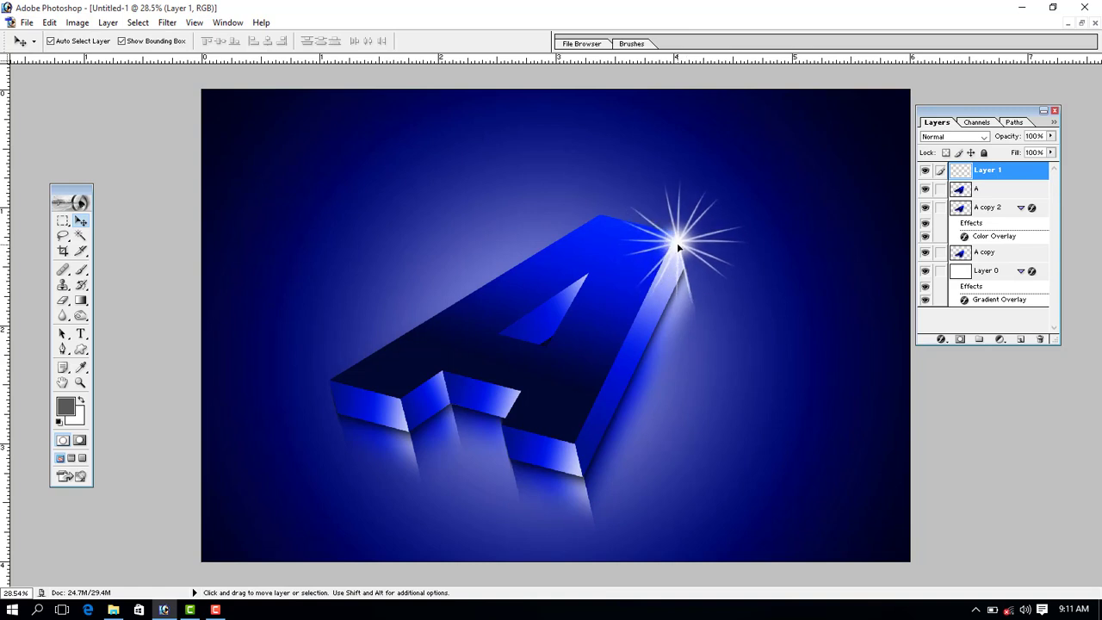
# Copy a circle from the background onto its own layer with a white Color Overlay
pyautogui.click(696, 348)
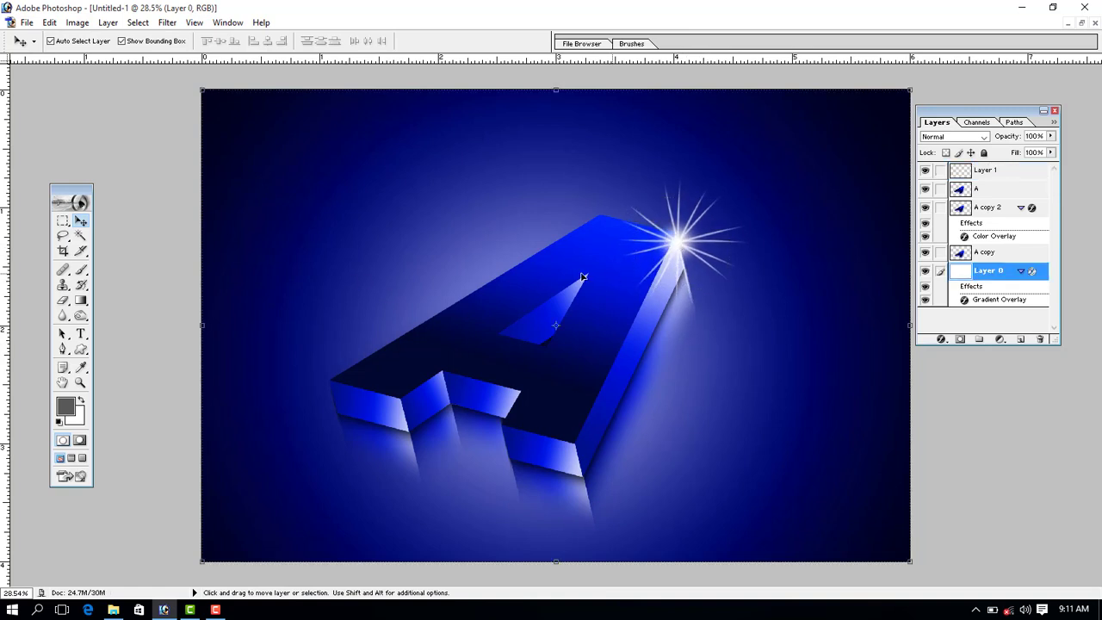
pyautogui.moveTo(63, 220); pyautogui.dragTo(118, 233)
pyautogui.moveTo(298, 213); pyautogui.dragTo(369, 270)
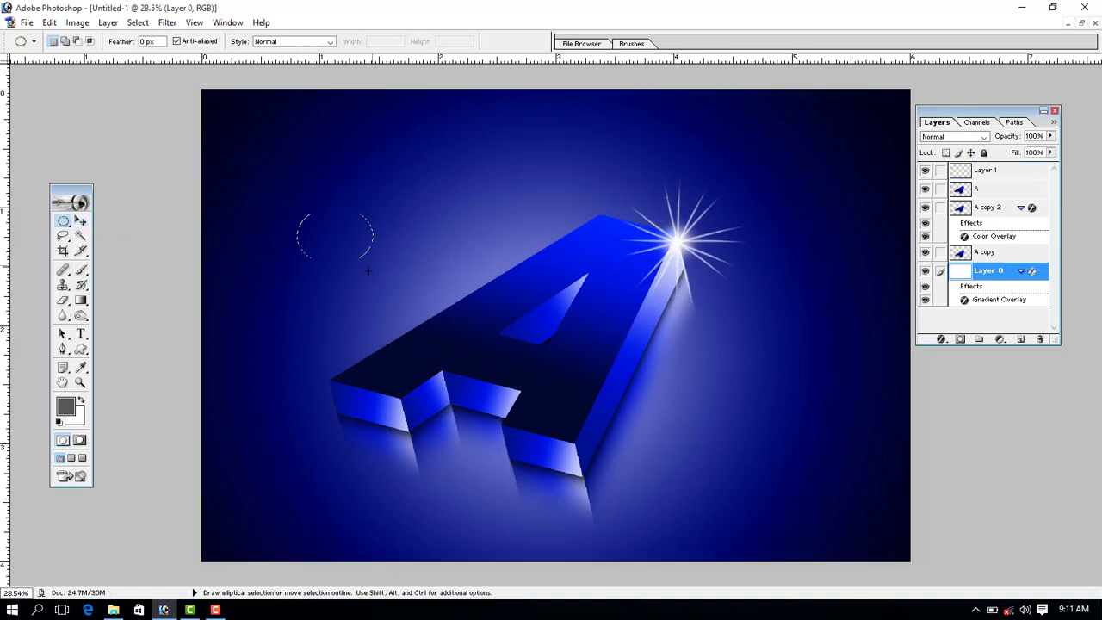
pyautogui.hotkey('ctrl', 'j')
pyautogui.press('v')
pyautogui.click(942, 340)
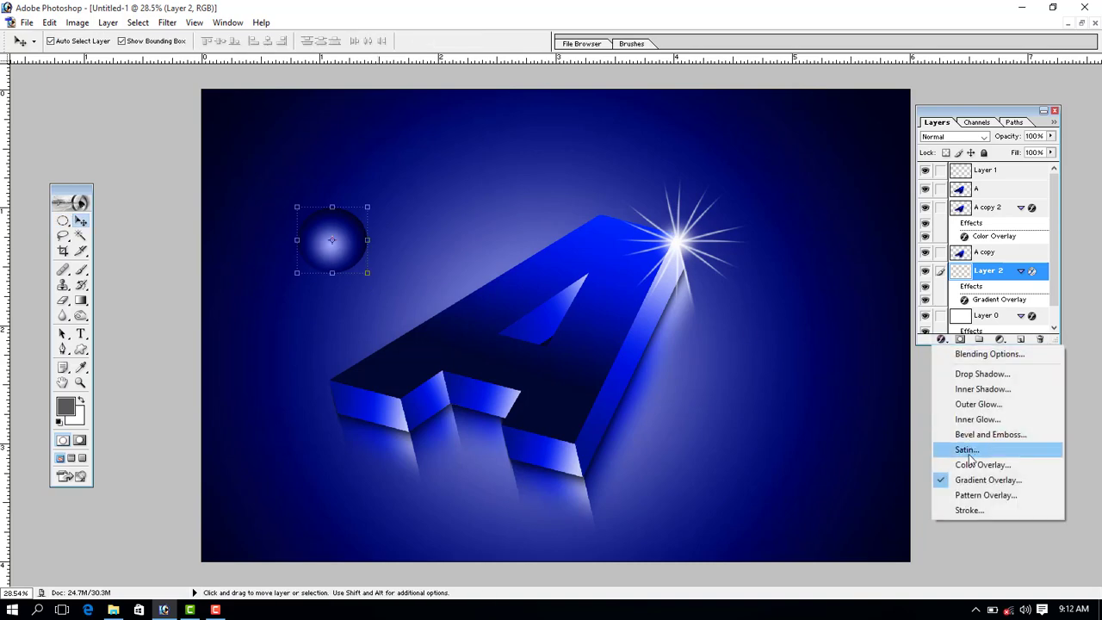
pyautogui.click(973, 465)
pyautogui.click(936, 314)
pyautogui.click(1012, 293)
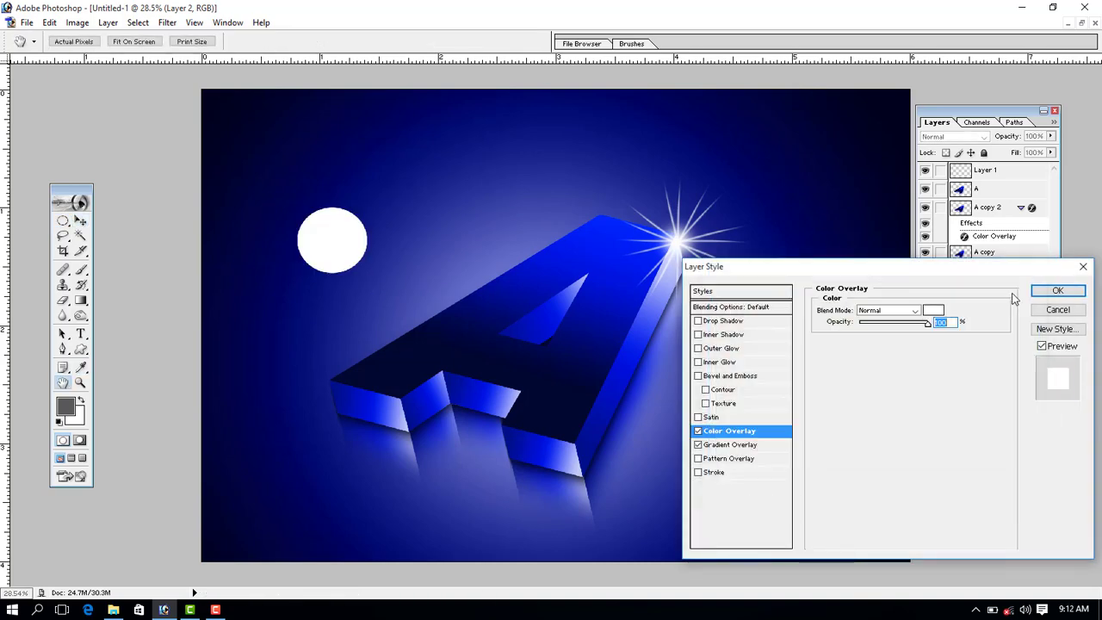
pyautogui.click(1058, 290)
# Gaussian-blur the white circle, move it to the A's top corner, enlarge it, set opacity 85%
pyautogui.click(167, 22)
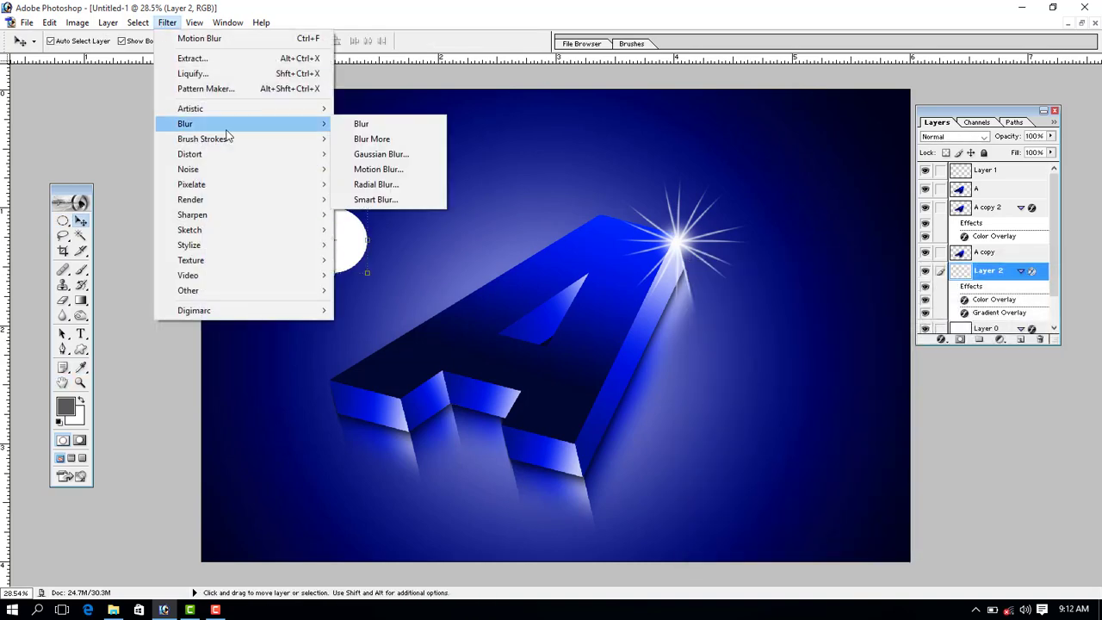
pyautogui.click(379, 155)
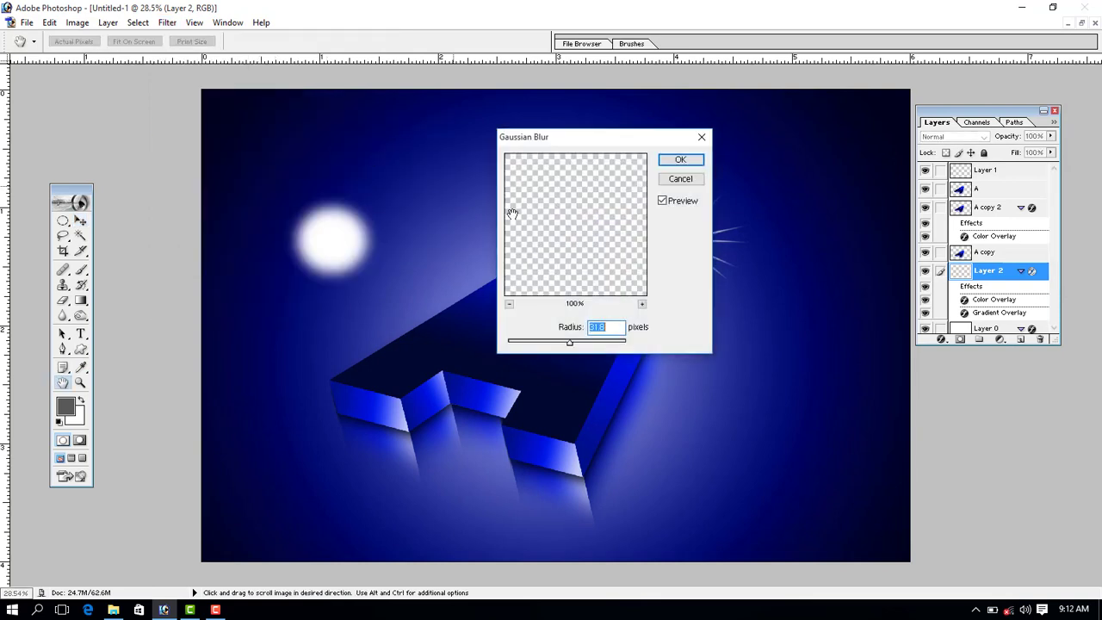
pyautogui.click(681, 159)
pyautogui.press('v')
pyautogui.moveTo(334, 248)
pyautogui.mouseDown()
pyautogui.moveTo(689, 232)
pyautogui.moveTo(643, 201)
pyautogui.mouseUp()
pyautogui.hotkey('ctrl', 't')
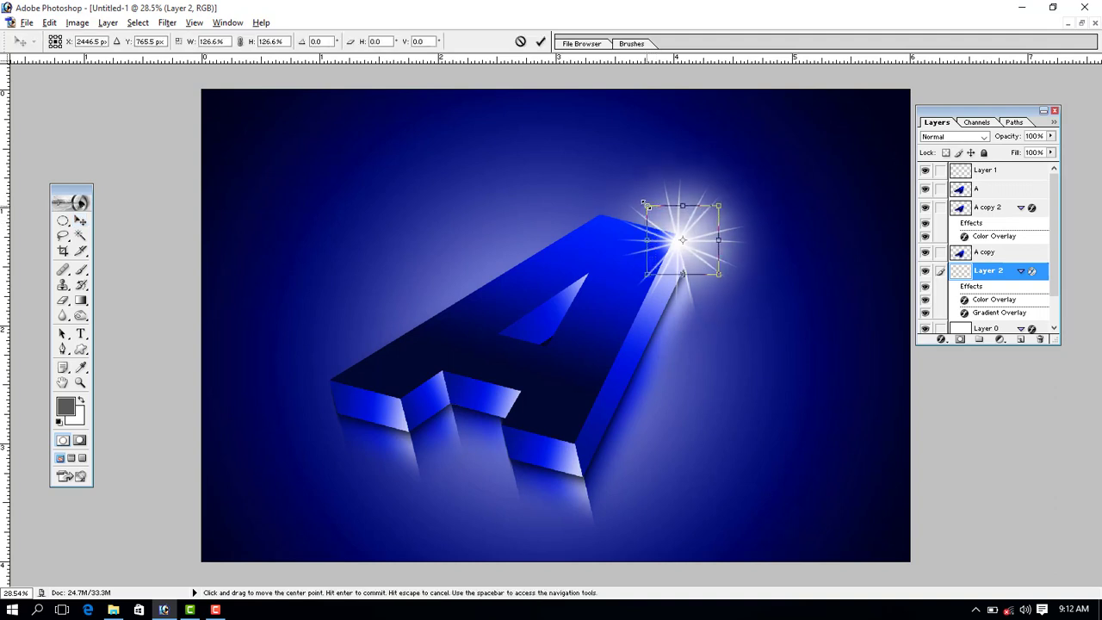
pyautogui.press('Return')
pyautogui.click(1051, 153)
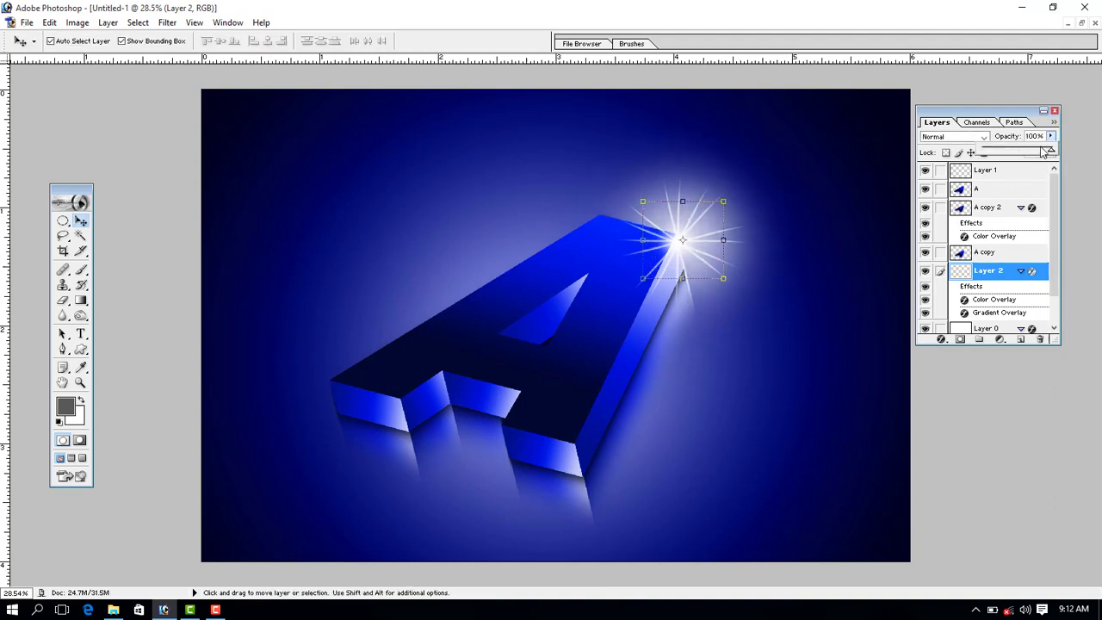
pyautogui.click(753, 359)
# Copy the star flare to the A's lower-right corner and scale it down to 71.7%
pyautogui.click(681, 241)
pyautogui.moveTo(708, 270); pyautogui.dragTo(606, 500)
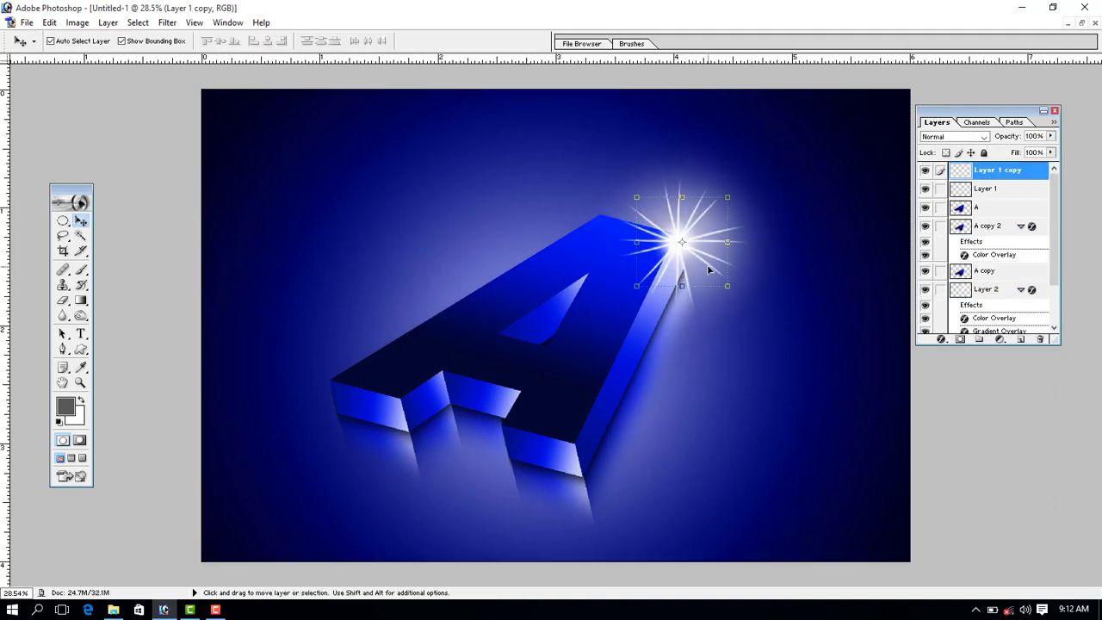
pyautogui.moveTo(523, 429); pyautogui.dragTo(557, 449)
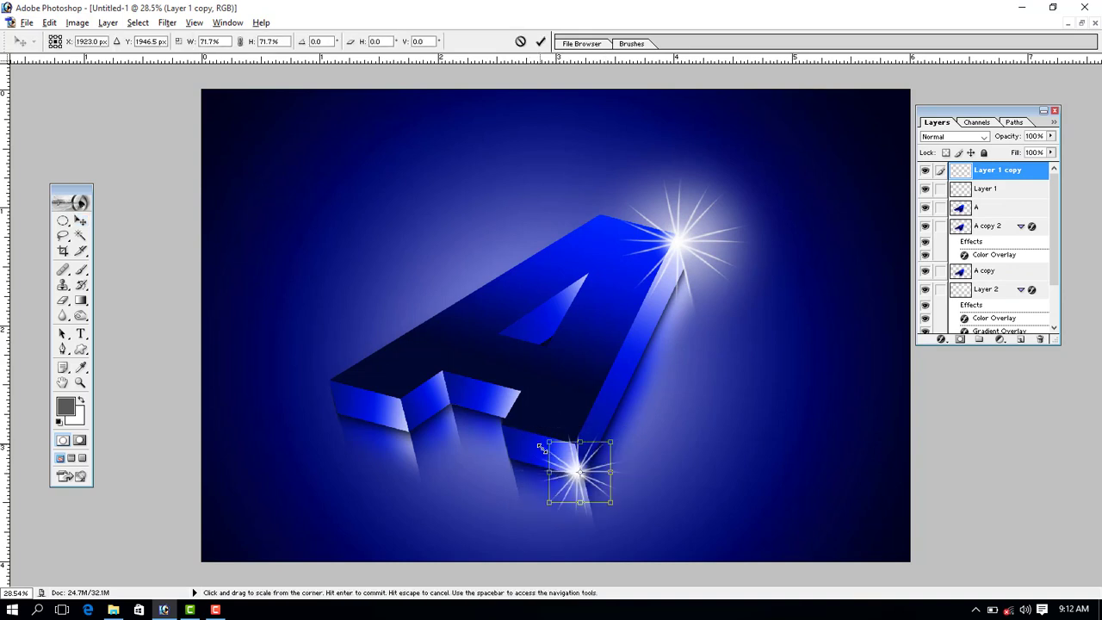
pyautogui.press('Return')
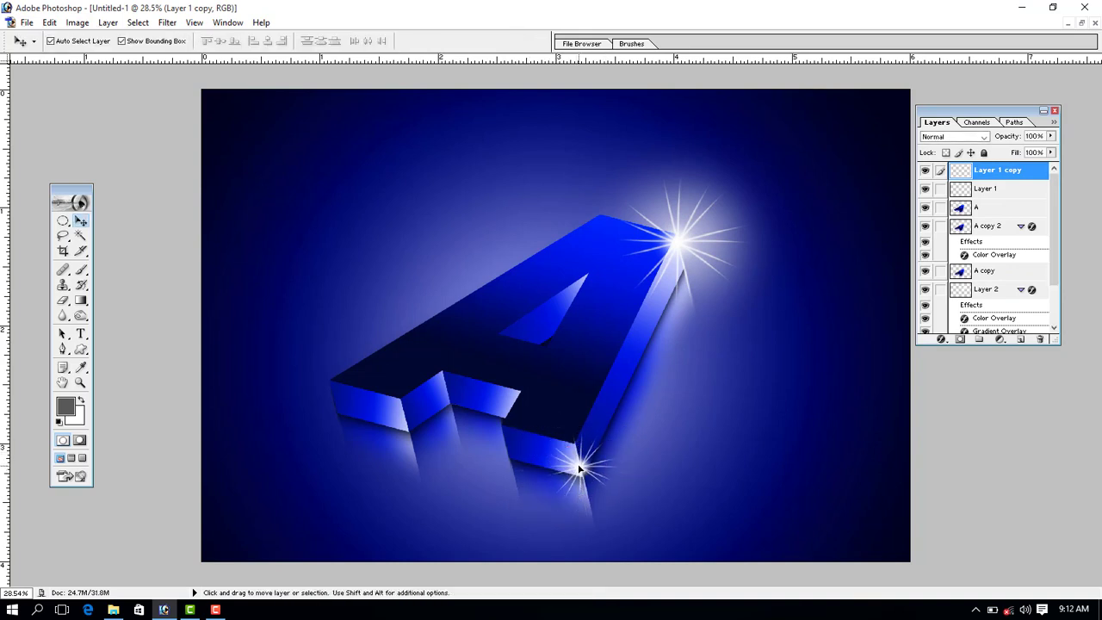
pyautogui.click(701, 444)
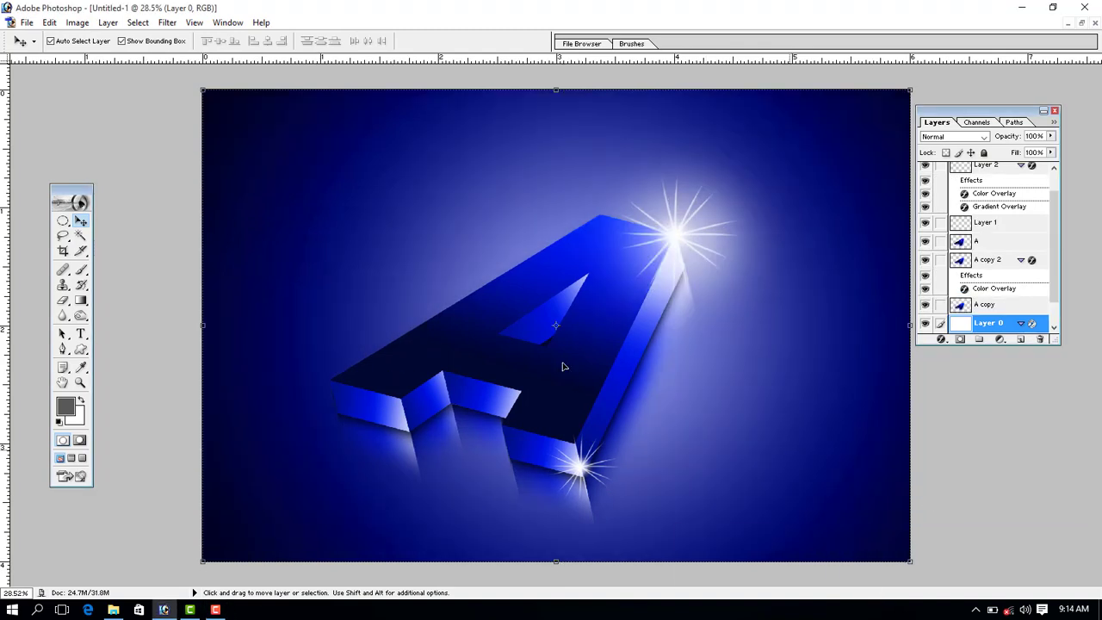
# Make a thin rectangular strip on a new layer with a white Color Overlay
pyautogui.rightClick(63, 222)
pyautogui.click(121, 222)
pyautogui.moveTo(260, 206); pyautogui.dragTo(465, 226)
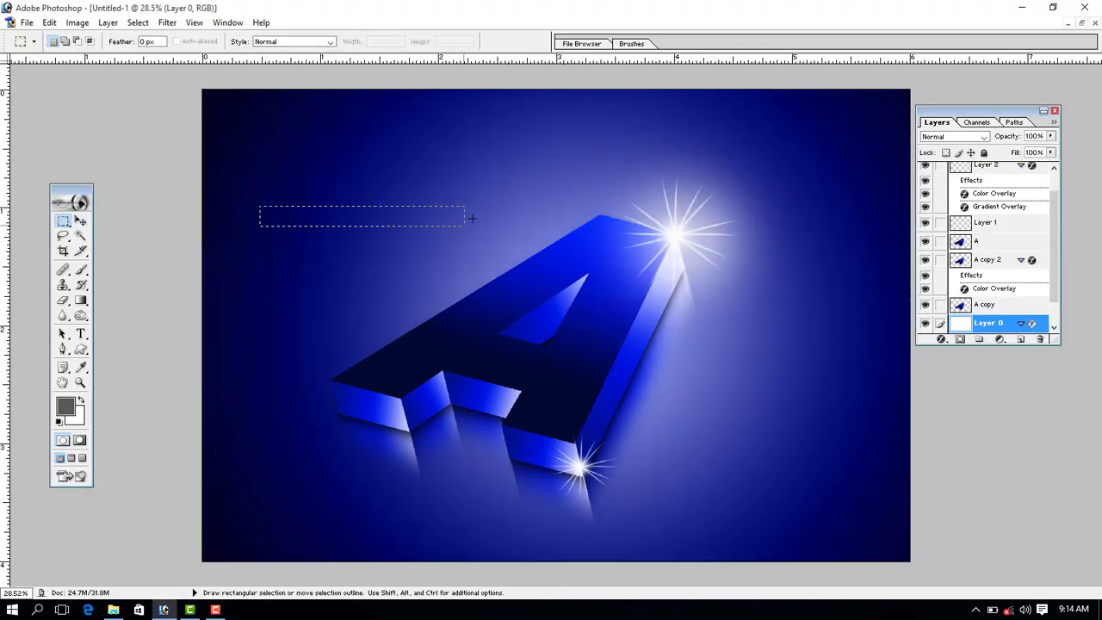
pyautogui.press('v')
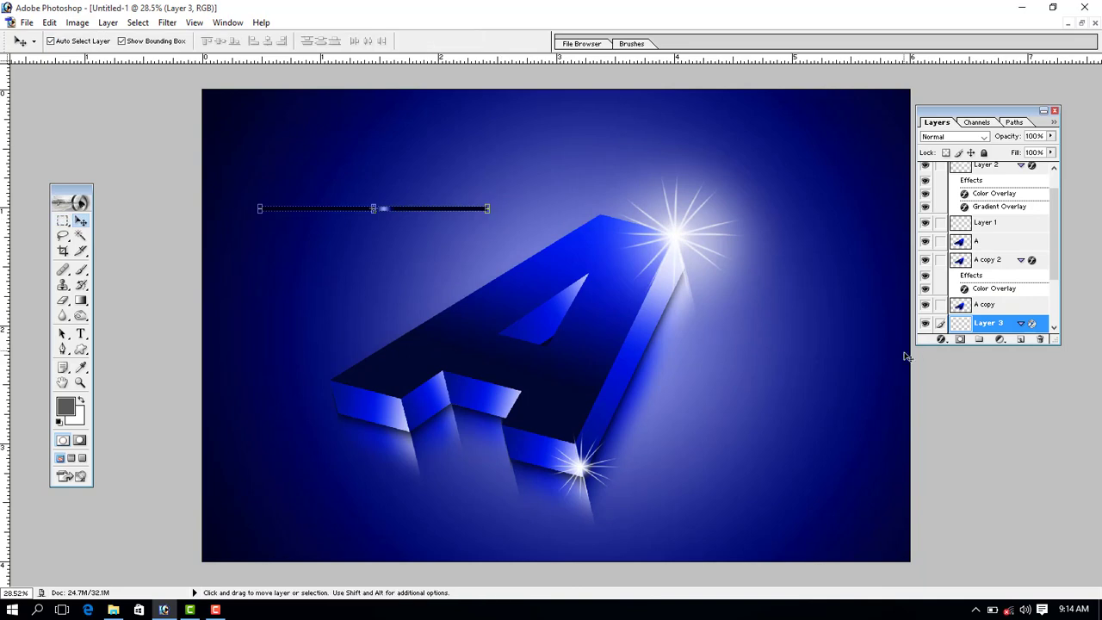
pyautogui.click(942, 338)
pyautogui.click(965, 464)
pyautogui.click(937, 312)
pyautogui.click(717, 267)
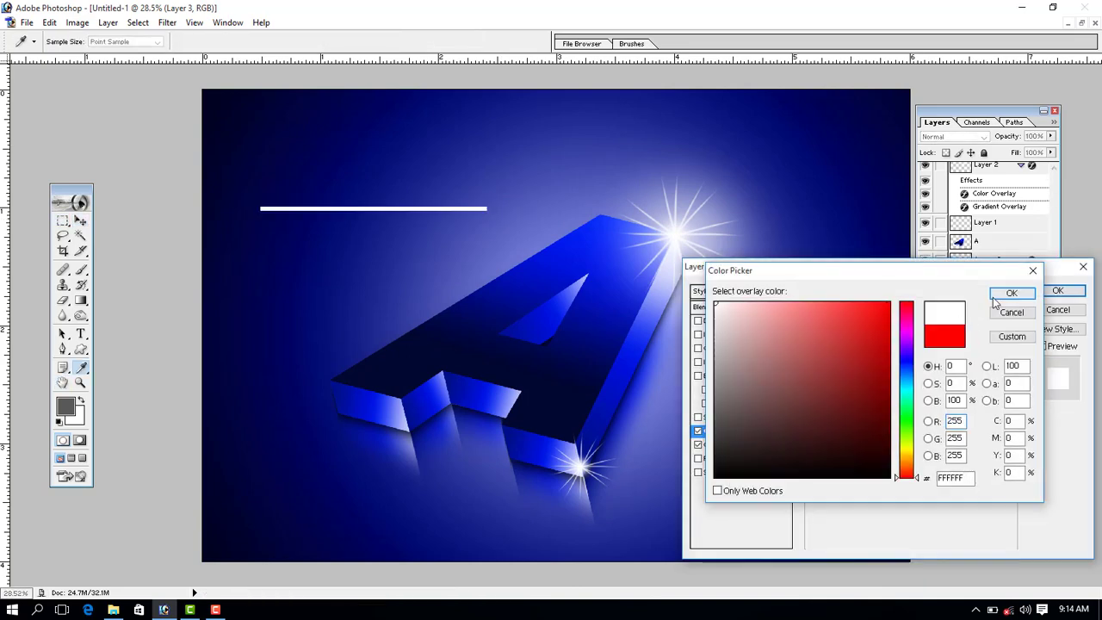
pyautogui.click(1009, 278)
pyautogui.click(1001, 292)
# Apply Motion Blur and Gaussian Blur to the bar, then move the streak down onto the A
pyautogui.click(167, 22)
pyautogui.moveTo(186, 123)
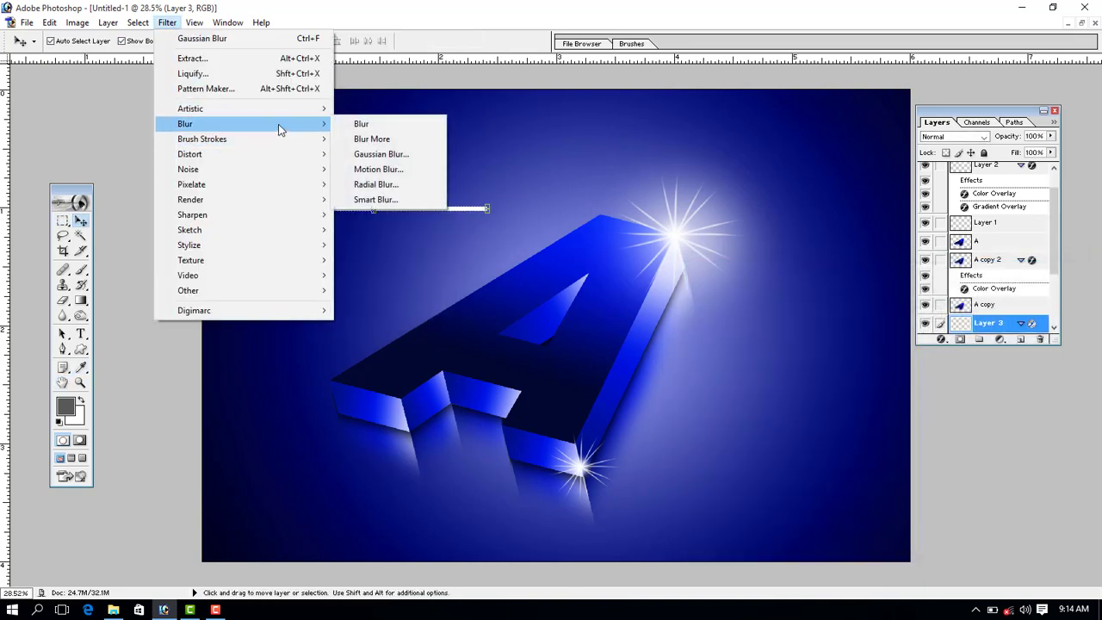
pyautogui.click(372, 167)
pyautogui.doubleClick(384, 322)
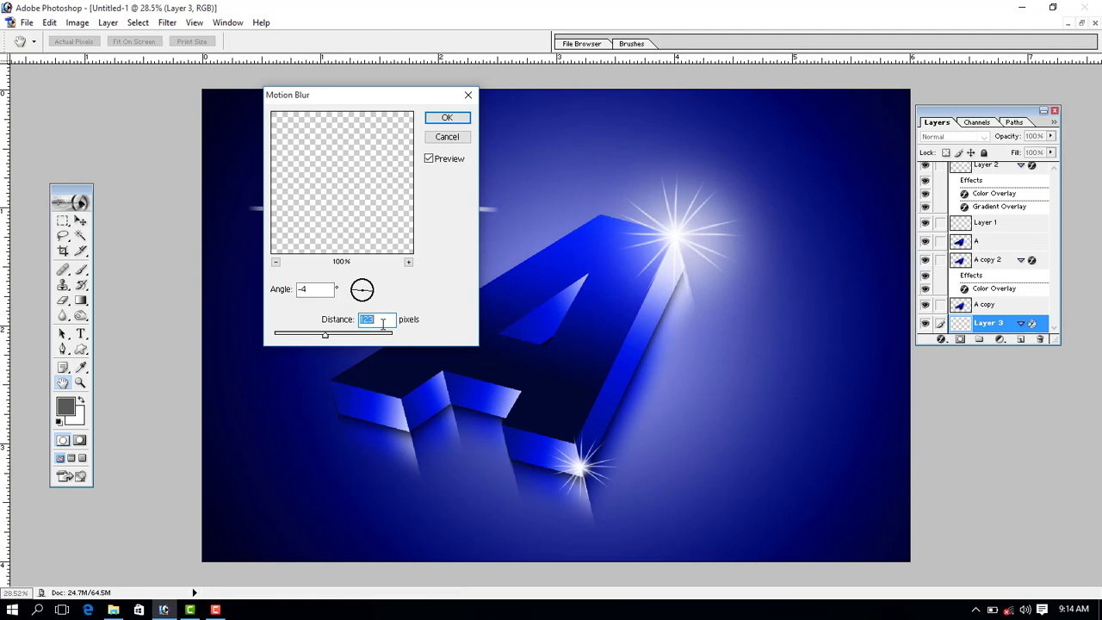
pyautogui.moveTo(328, 95); pyautogui.dragTo(531, 146)
pyautogui.click(648, 165)
pyautogui.press('v')
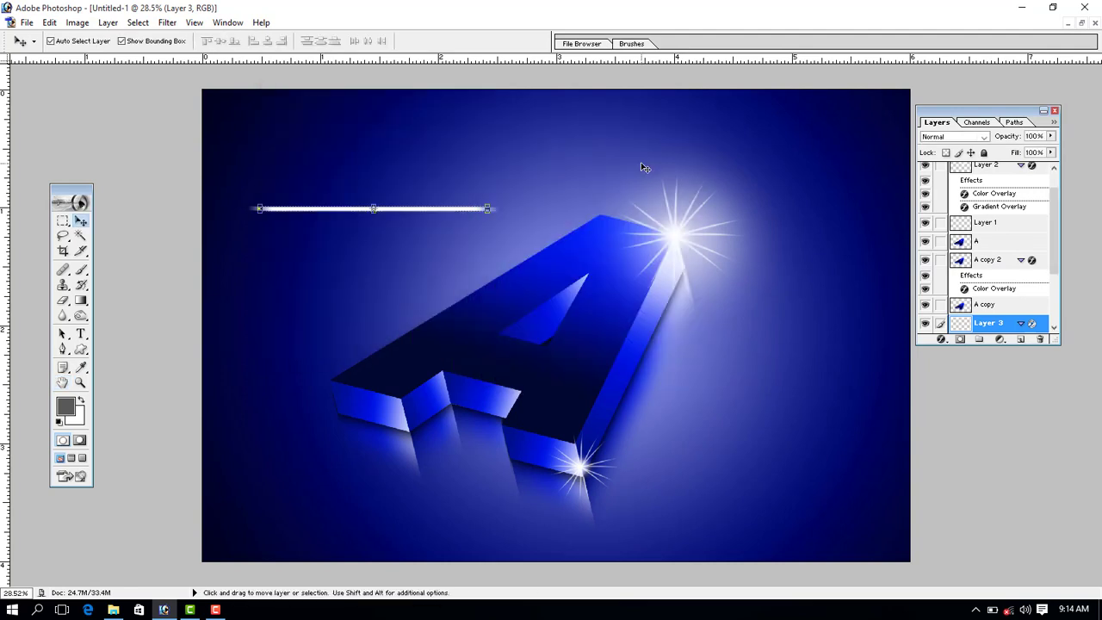
pyautogui.click(167, 22)
pyautogui.moveTo(185, 123)
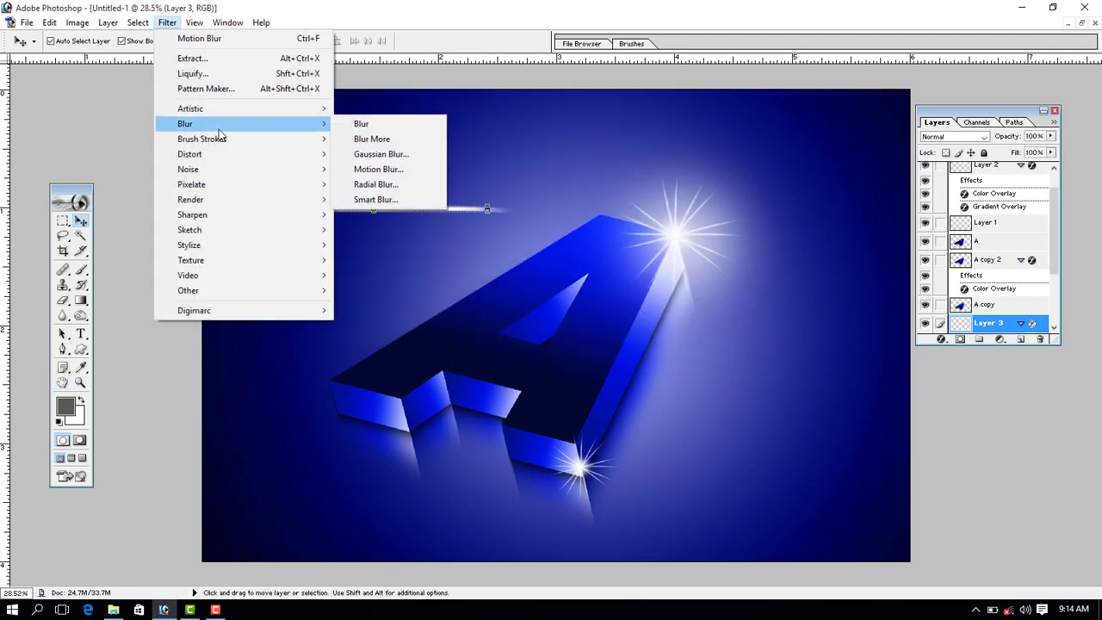
pyautogui.click(370, 155)
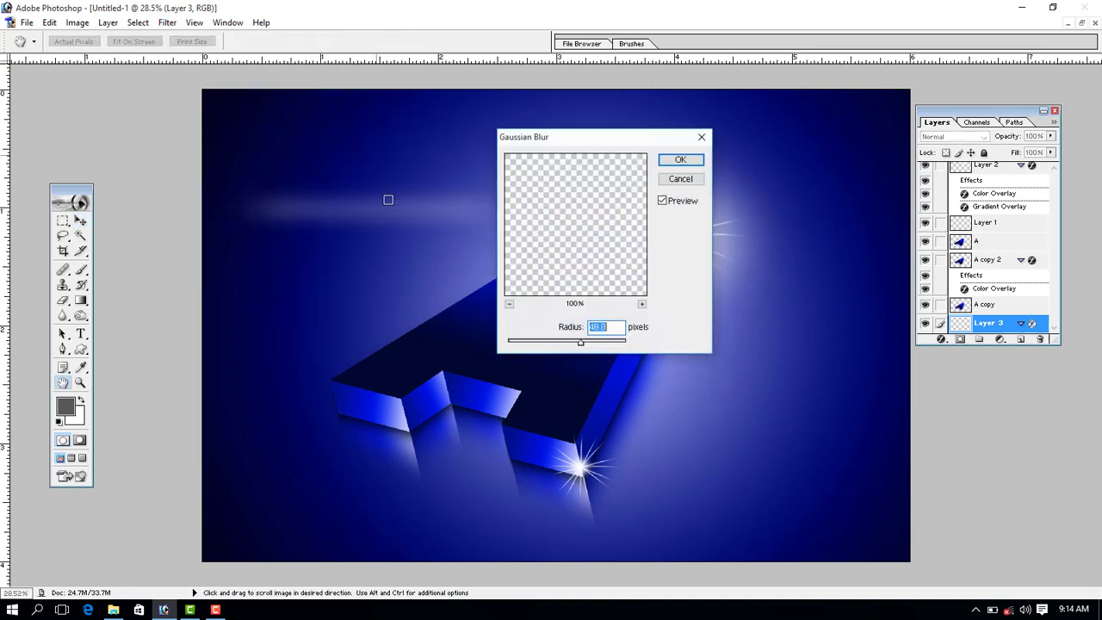
pyautogui.click(681, 161)
pyautogui.moveTo(420, 218); pyautogui.dragTo(461, 292)
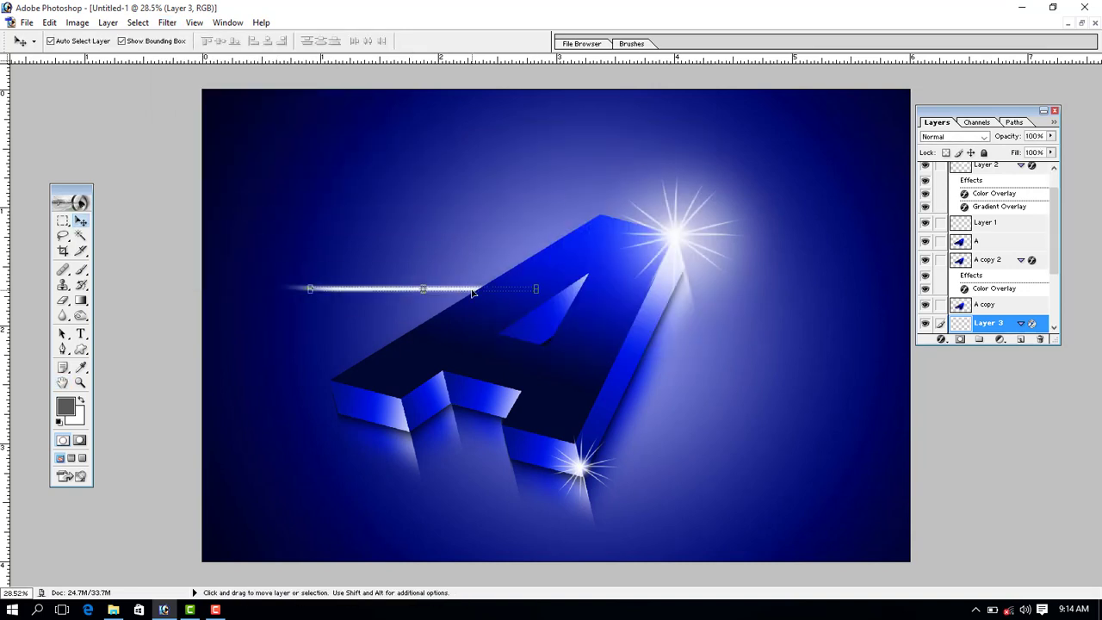
# Bring the streak layer to the top, make it thinner and rotate it diagonally
pyautogui.hotkey('ctrl', 'shift', ']')
pyautogui.click(369, 258)
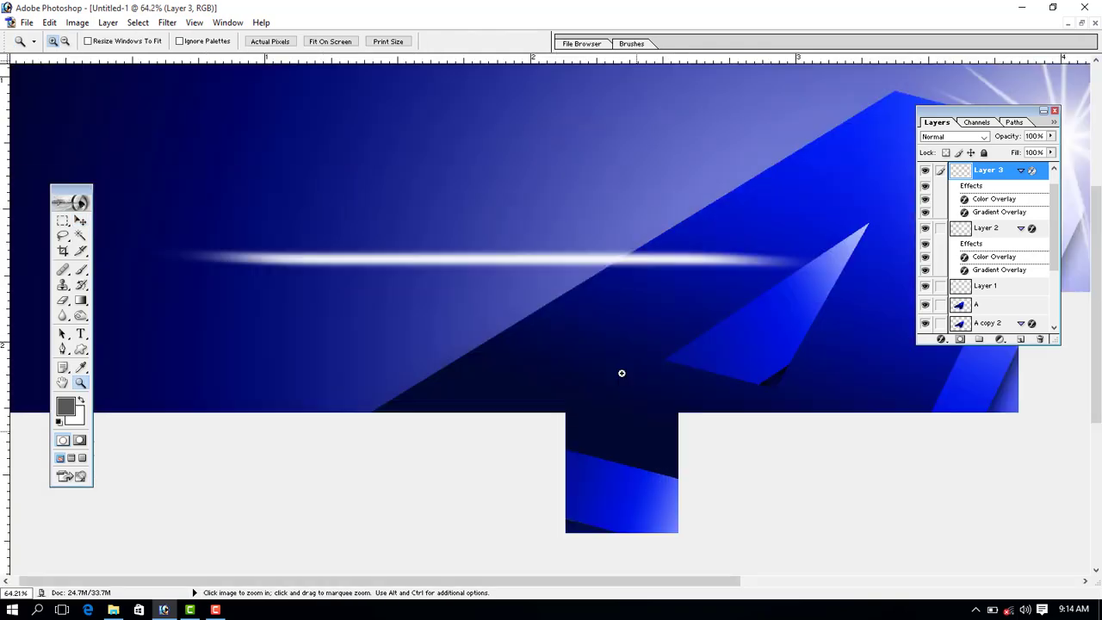
pyautogui.hotkey('ctrl', 't')
pyautogui.moveTo(444, 257)
pyautogui.mouseDown()
pyautogui.moveTo(640, 332)
pyautogui.moveTo(380, 256)
pyautogui.moveTo(436, 297)
pyautogui.mouseUp()
pyautogui.press('Return')
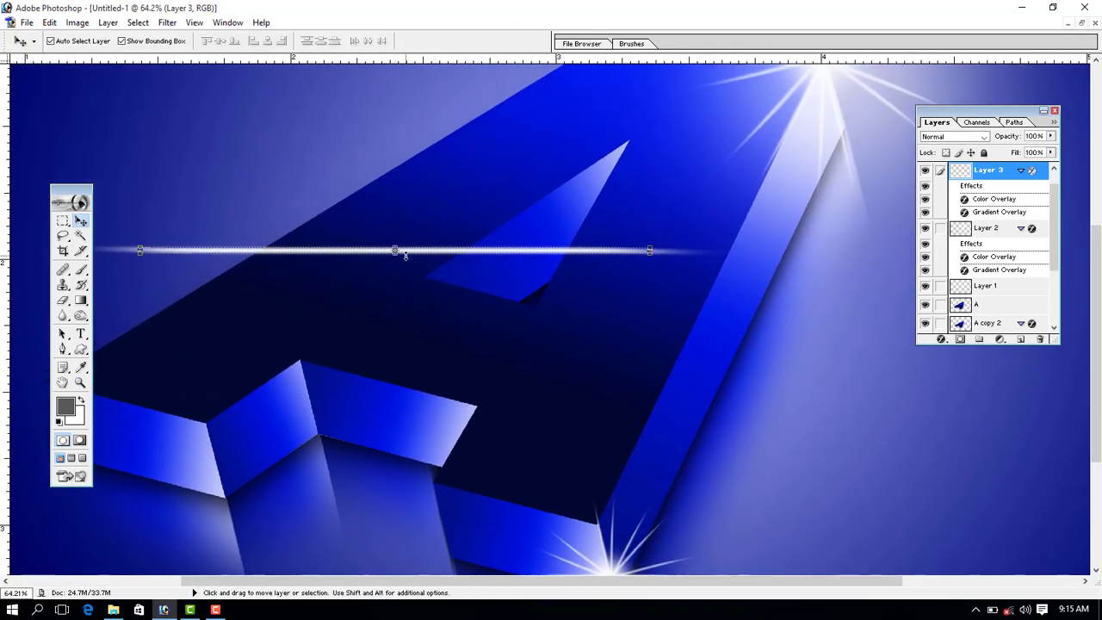
pyautogui.hotkey('ctrl', 't')
pyautogui.moveTo(628, 245)
pyautogui.mouseDown()
pyautogui.moveTo(635, 212)
pyautogui.moveTo(602, 186)
pyautogui.mouseUp()
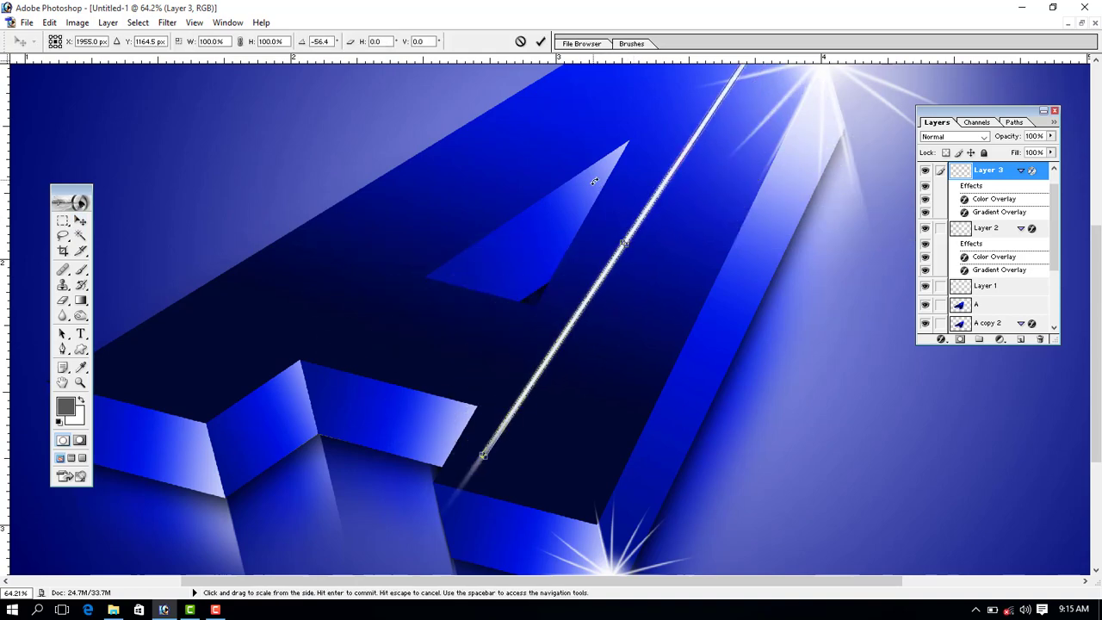
pyautogui.press('Return')
# Scale the streak to about 80% and angle it along the A's right edge
pyautogui.press('z')
pyautogui.keyDown('alt'); pyautogui.click(592, 297); pyautogui.keyUp('alt')
pyautogui.press('v')
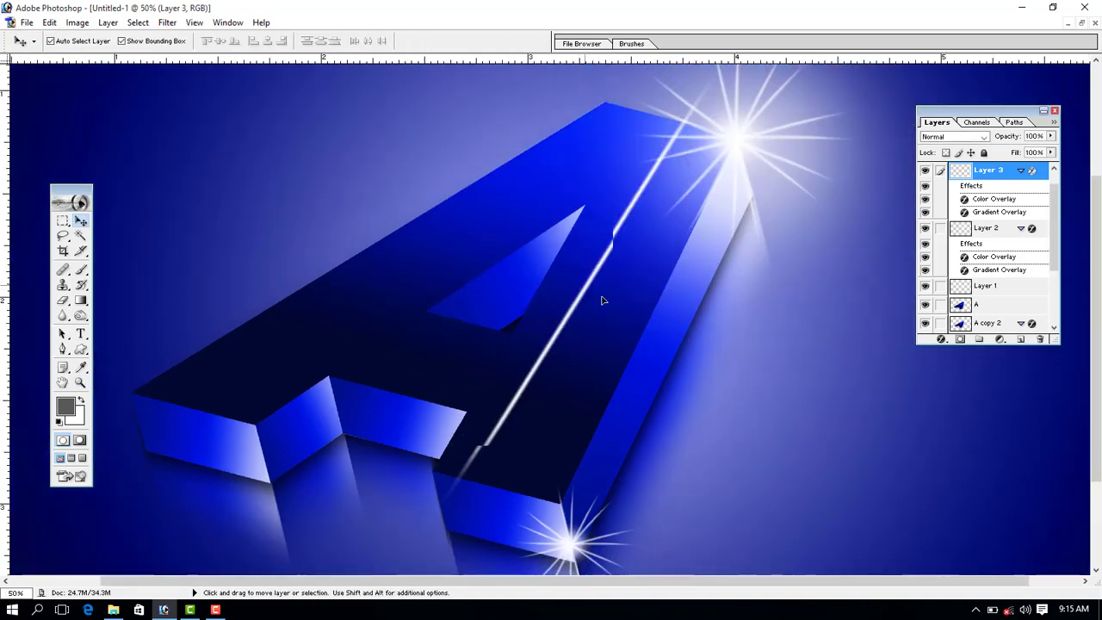
pyautogui.moveTo(600, 300); pyautogui.dragTo(638, 305)
pyautogui.moveTo(507, 137)
pyautogui.mouseDown()
pyautogui.moveTo(528, 170)
pyautogui.moveTo(500, 168)
pyautogui.mouseUp()
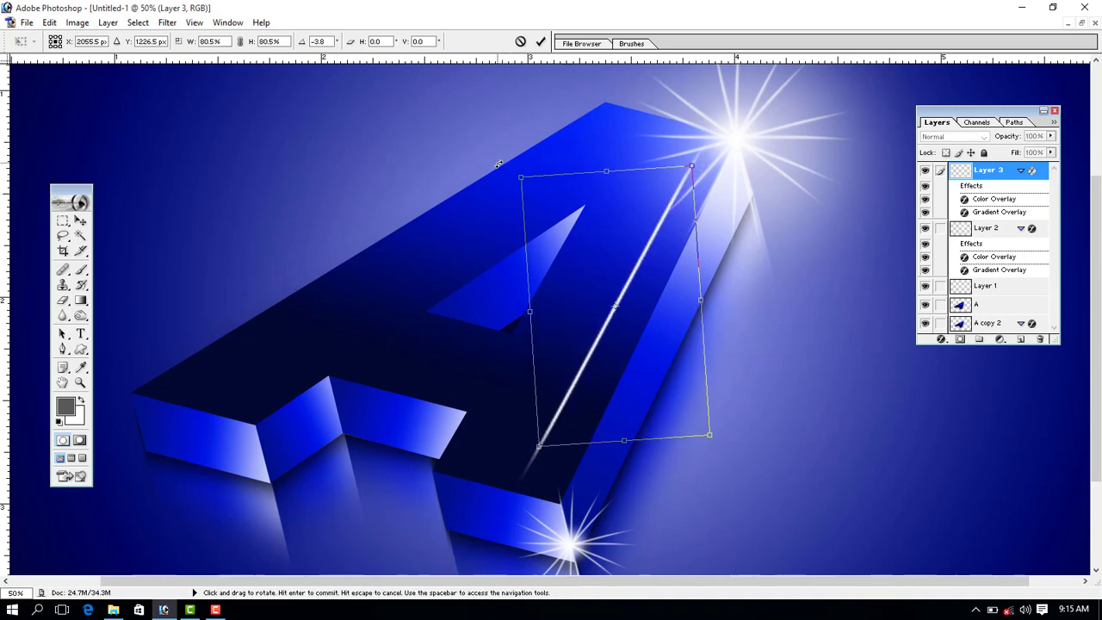
pyautogui.moveTo(613, 320); pyautogui.dragTo(634, 334)
pyautogui.moveTo(532, 182); pyautogui.dragTo(556, 207)
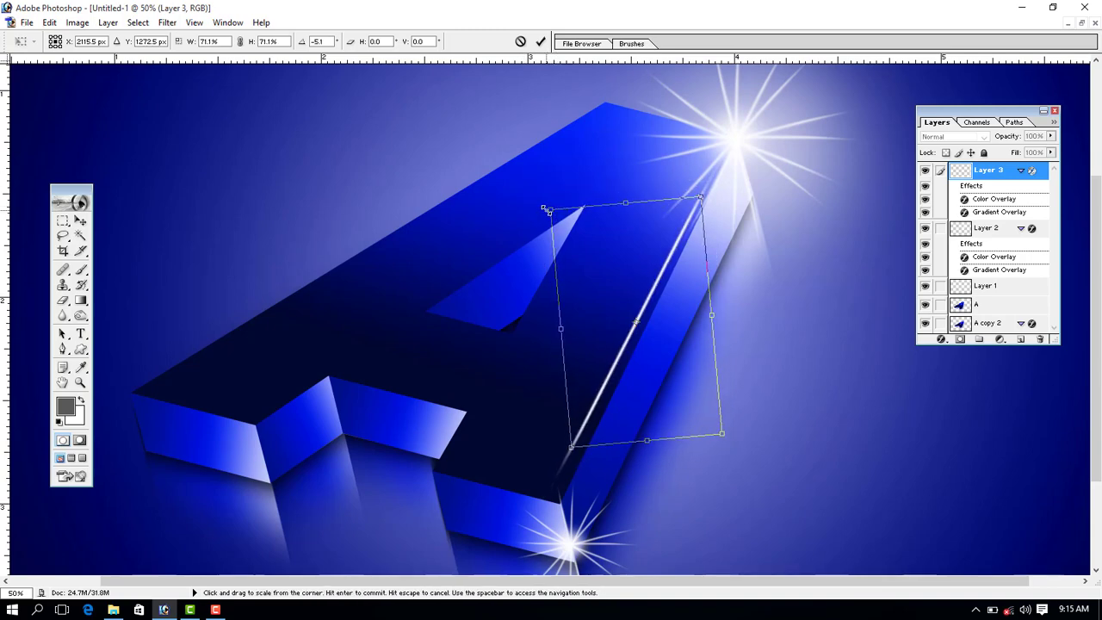
pyautogui.press('Return')
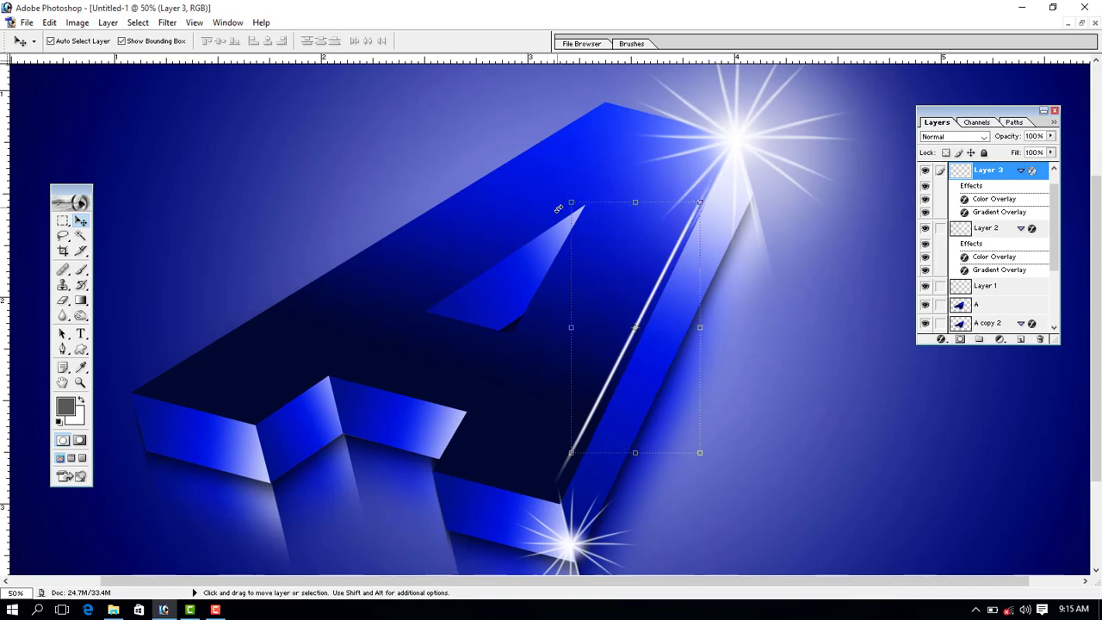
pyautogui.hotkey('ctrl', 't')
pyautogui.moveTo(552, 212); pyautogui.dragTo(558, 209)
pyautogui.press('Return')
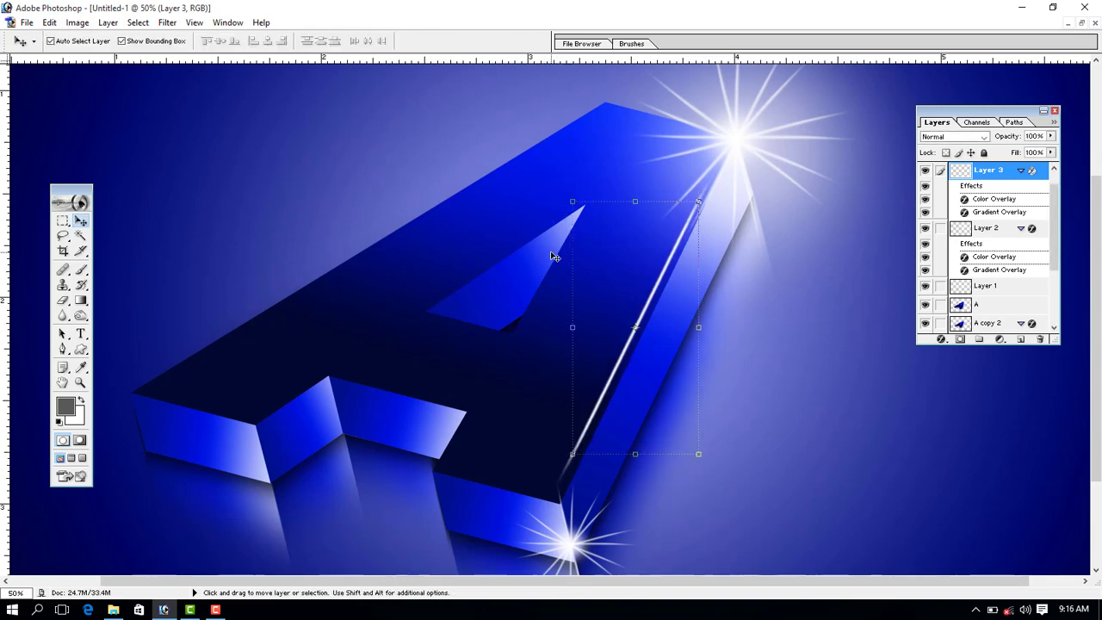
pyautogui.click(167, 23)
# Gaussian-blur the streak, then lay a copy rotated about 30° along the opening's upper-left edge
pyautogui.moveTo(429, 97)
pyautogui.click(379, 153)
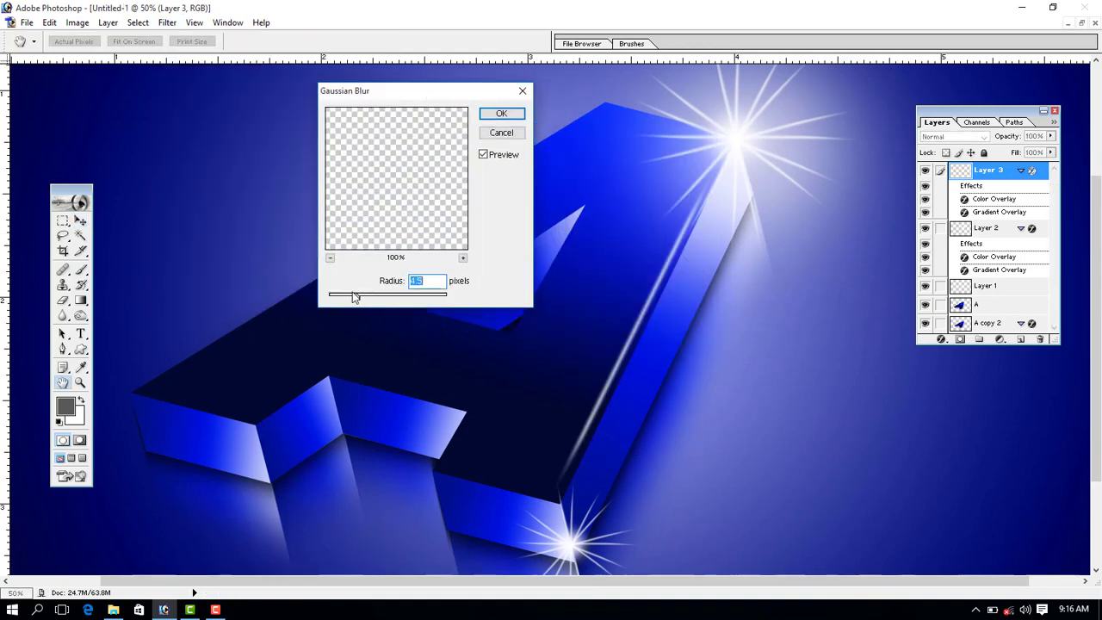
pyautogui.click(491, 115)
pyautogui.hotkey('ctrl', 'j')
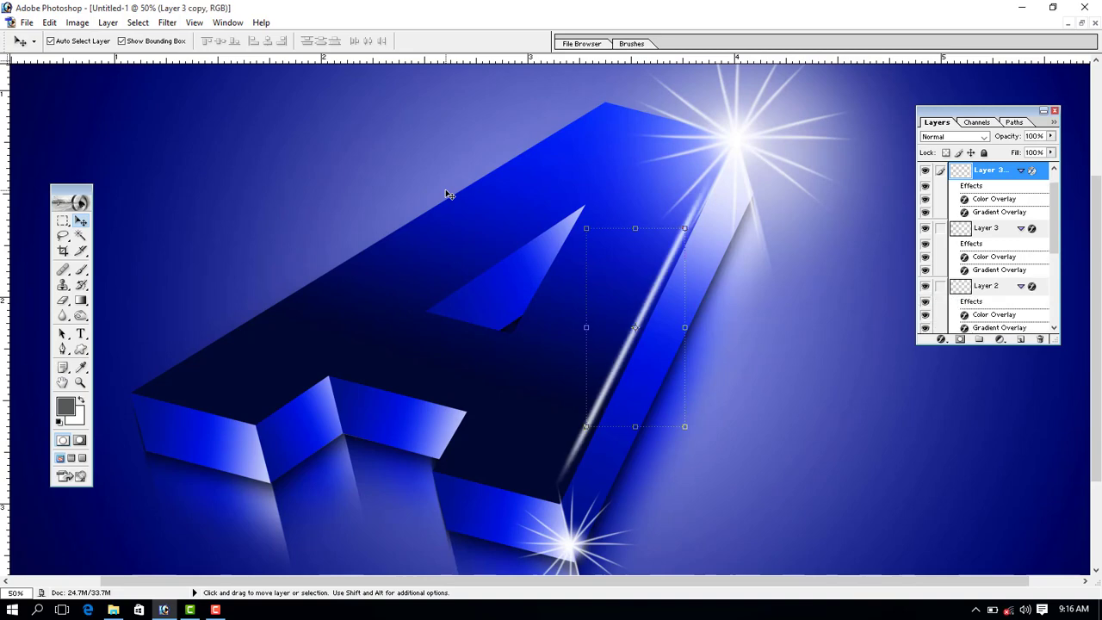
pyautogui.moveTo(646, 331); pyautogui.dragTo(517, 264)
pyautogui.hotkey('ctrl', 't')
pyautogui.moveTo(433, 156)
pyautogui.mouseDown()
pyautogui.moveTo(465, 145)
pyautogui.moveTo(496, 152)
pyautogui.mouseUp()
pyautogui.moveTo(459, 285); pyautogui.dragTo(457, 278)
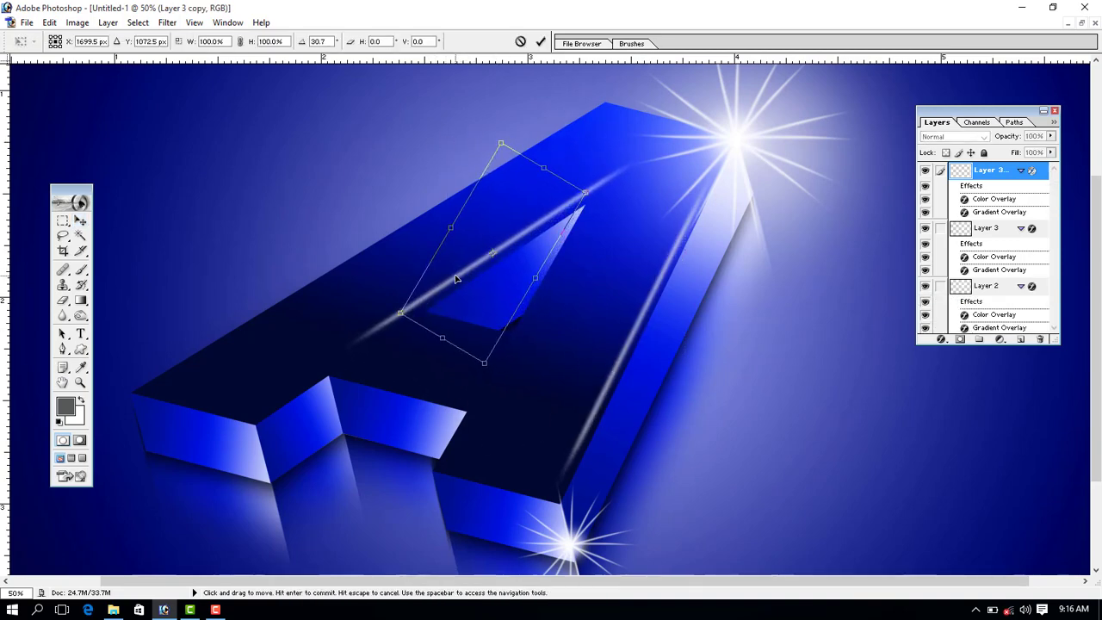
pyautogui.press('Return')
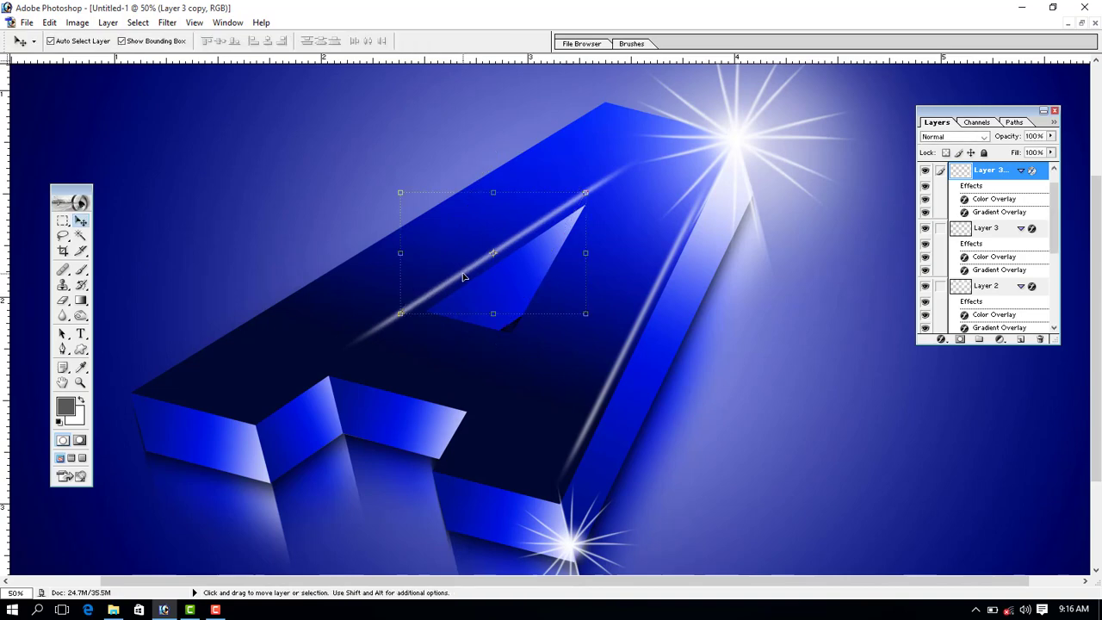
# Trim the copied streak's overhang on the A's left leg and deselect
pyautogui.press('m')
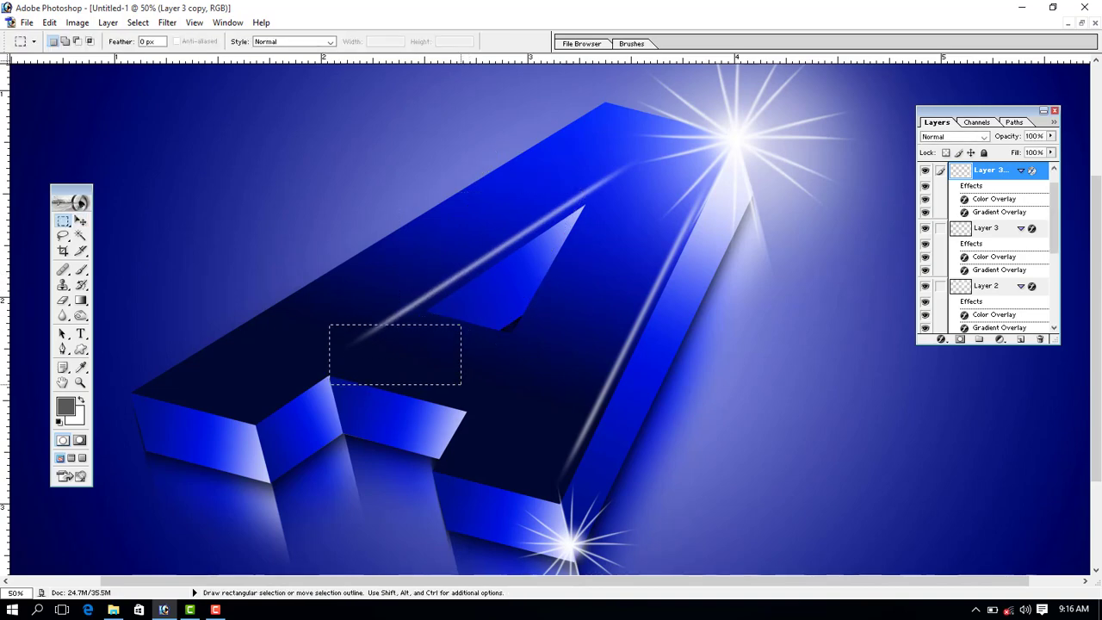
pyautogui.moveTo(323, 311); pyautogui.dragTo(503, 396)
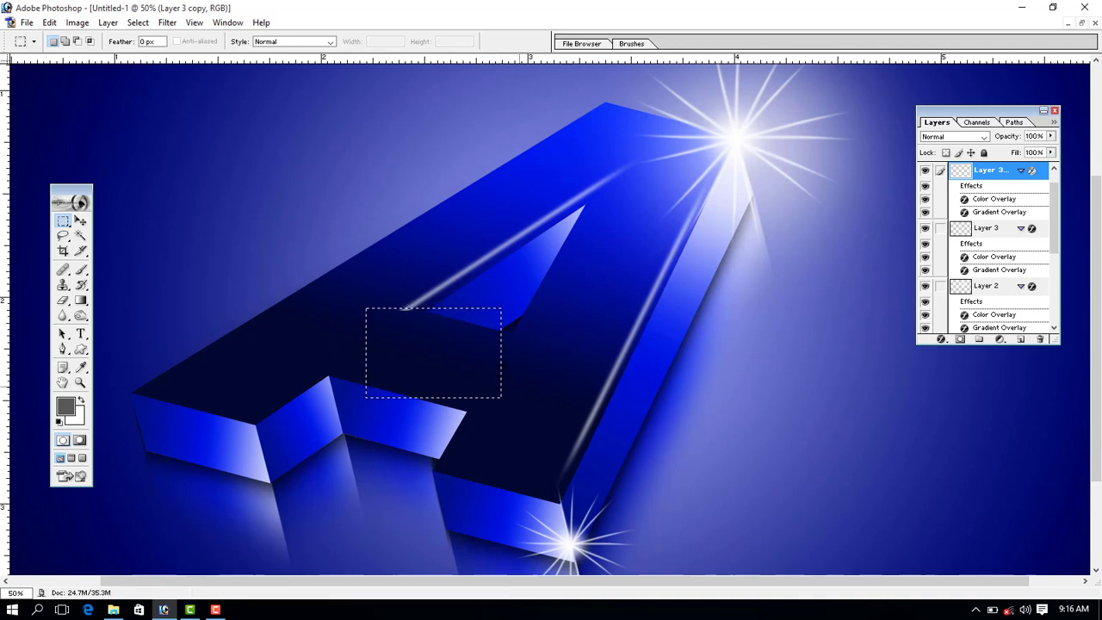
pyautogui.hotkey('ctrl', 'd')
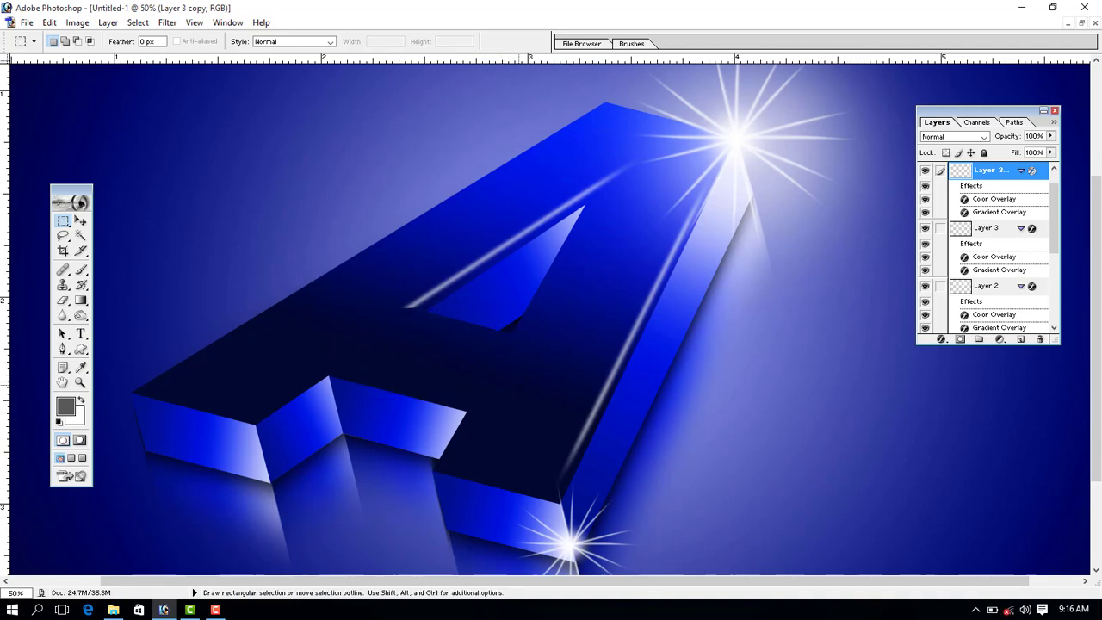
pyautogui.press('v')
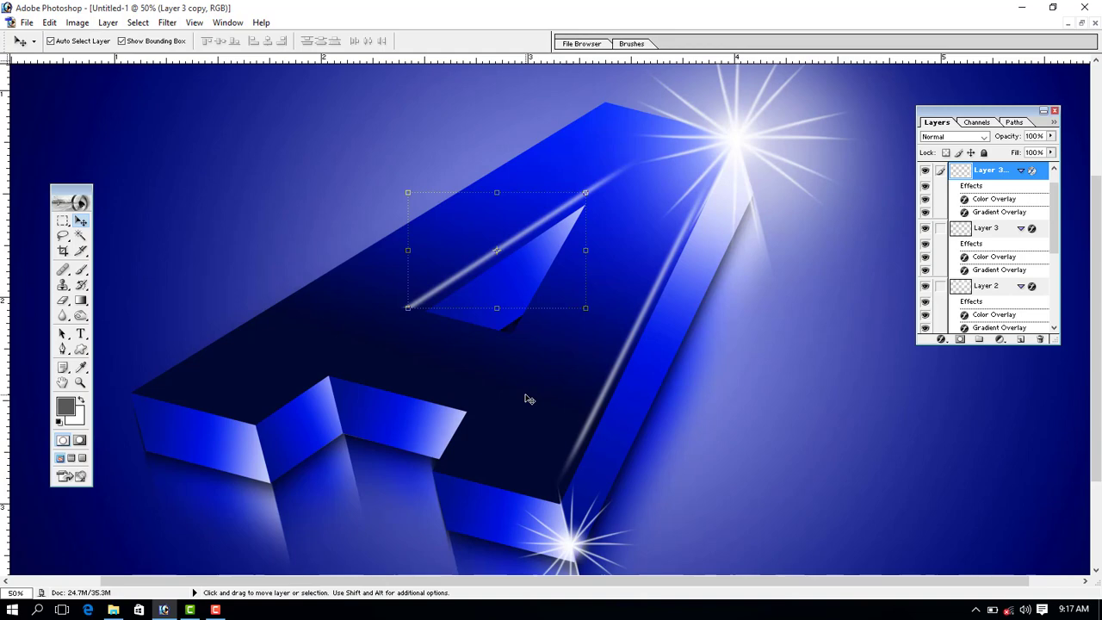
# Duplicate the streak, flip and rotate it onto the triangular opening's bottom edge
pyautogui.moveTo(474, 250); pyautogui.dragTo(472, 254)
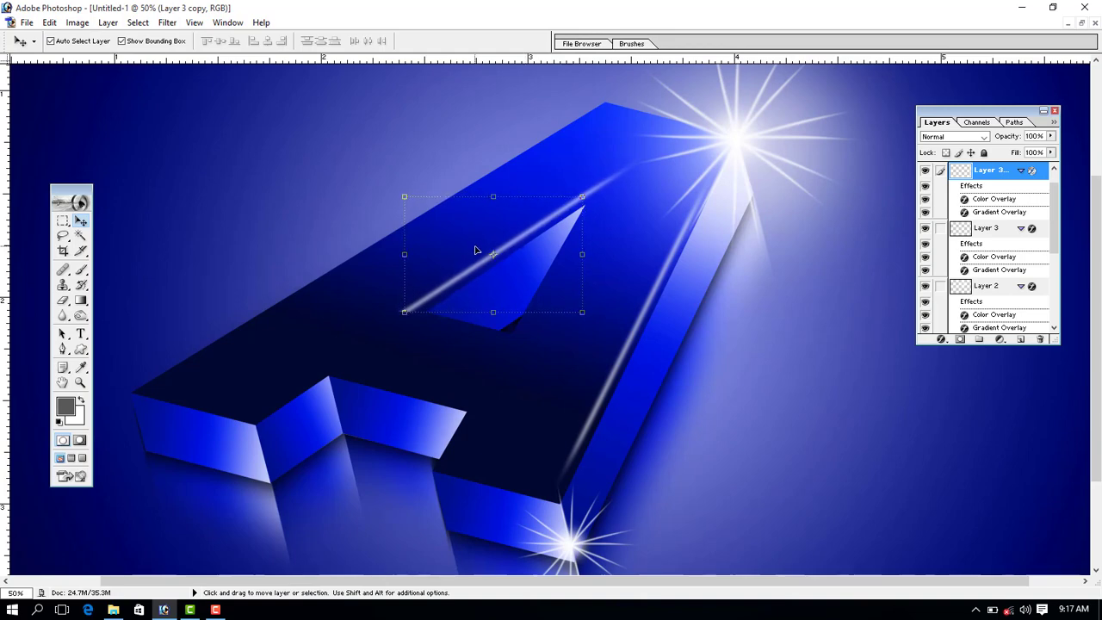
pyautogui.hotkey('ctrl', 'j')
pyautogui.hotkey('ctrl', 't')
pyautogui.moveTo(493, 196); pyautogui.dragTo(486, 406)
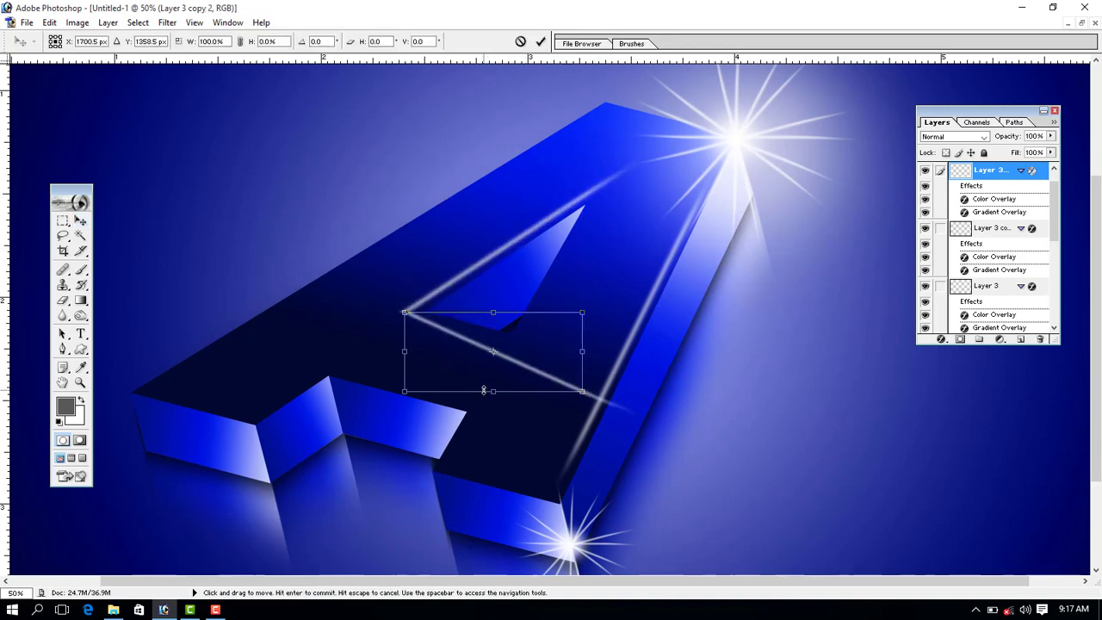
pyautogui.moveTo(590, 290); pyautogui.dragTo(578, 272)
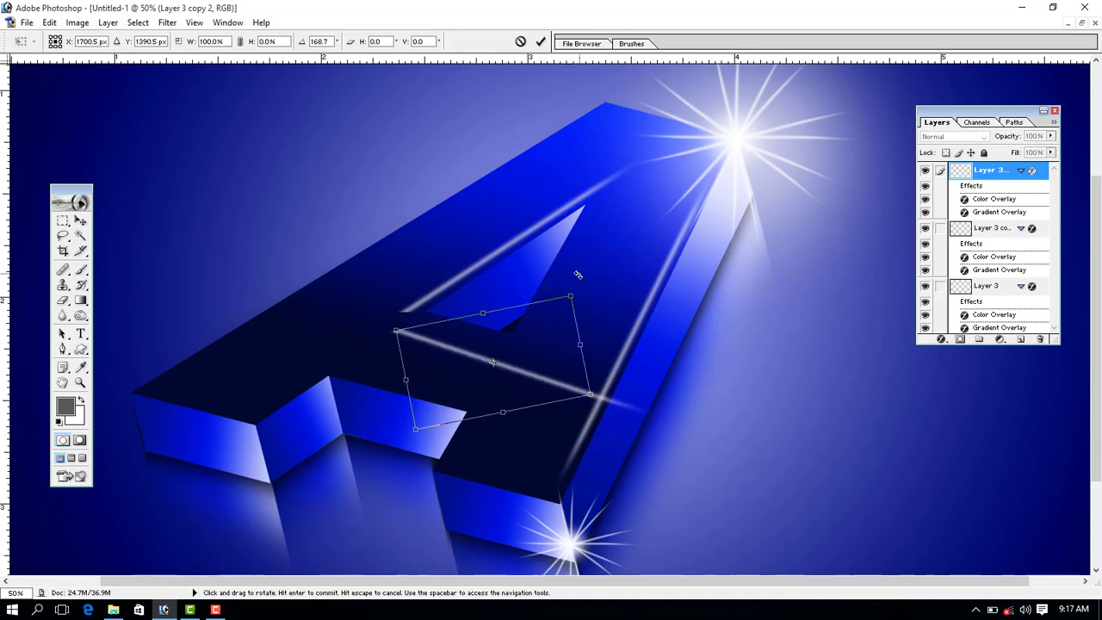
pyautogui.moveTo(507, 368)
pyautogui.mouseDown()
pyautogui.moveTo(482, 342)
pyautogui.moveTo(434, 327)
pyautogui.mouseUp()
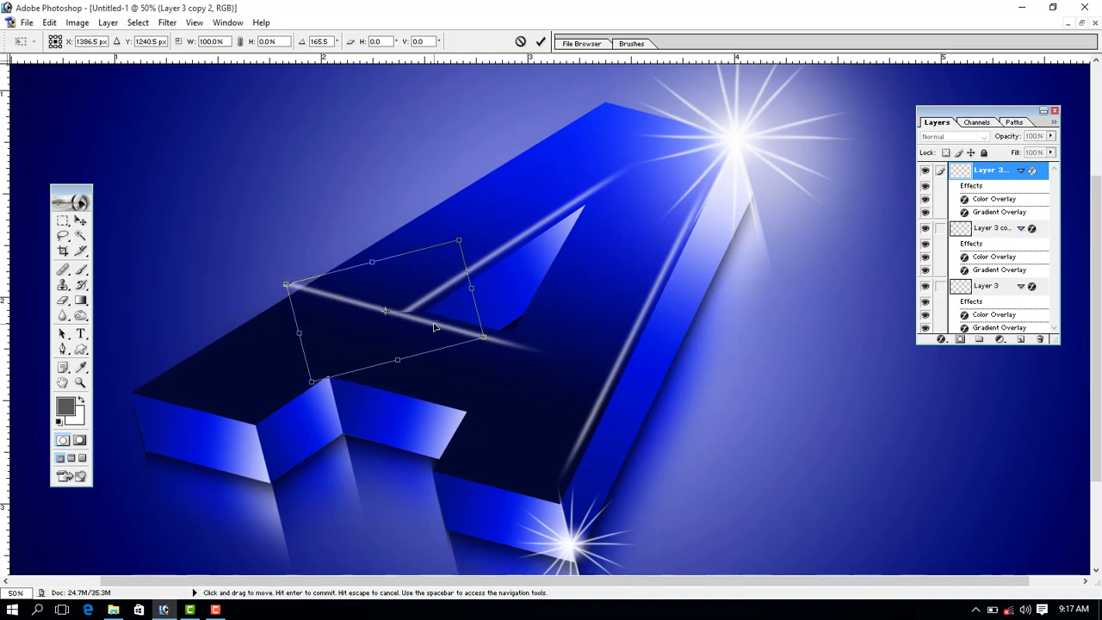
pyautogui.press('Return')
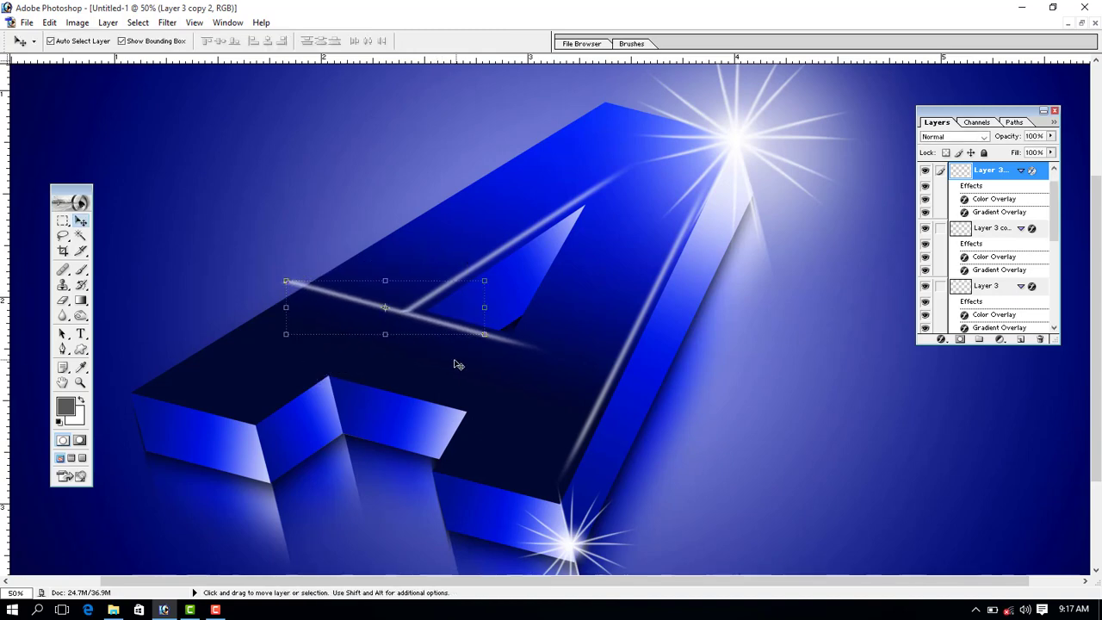
# Trim the new streak's left end with a Pen path, nudge it into place, and fit the image
pyautogui.press('p')
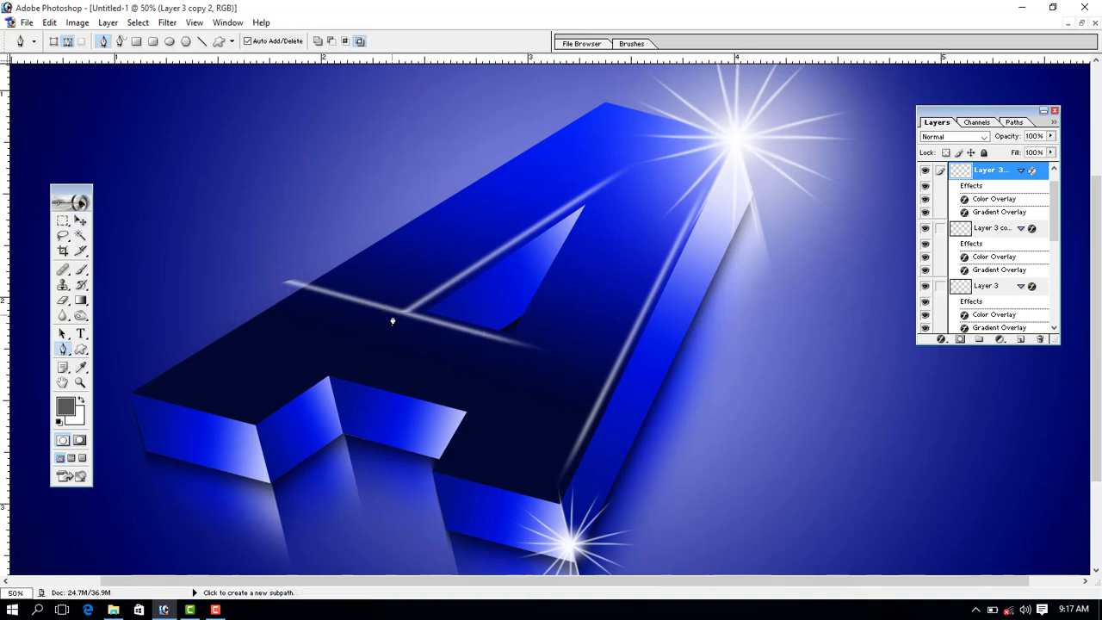
pyautogui.click(398, 313)
pyautogui.click(359, 324)
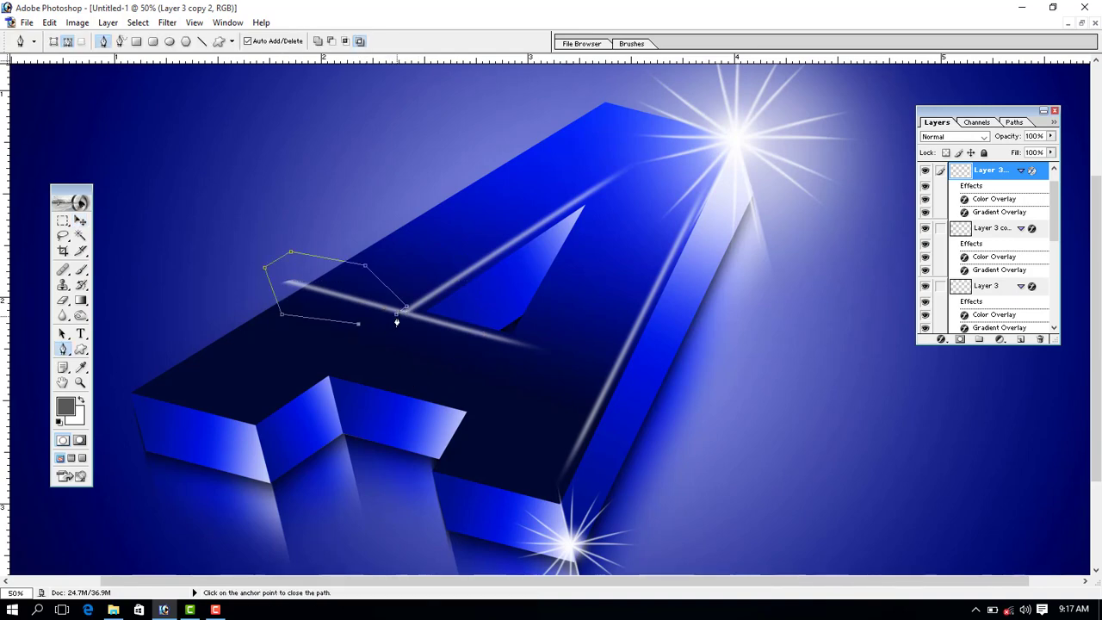
pyautogui.hotkey('ctrl', 'Return')
pyautogui.press('Delete')
pyautogui.hotkey('ctrl', 'd')
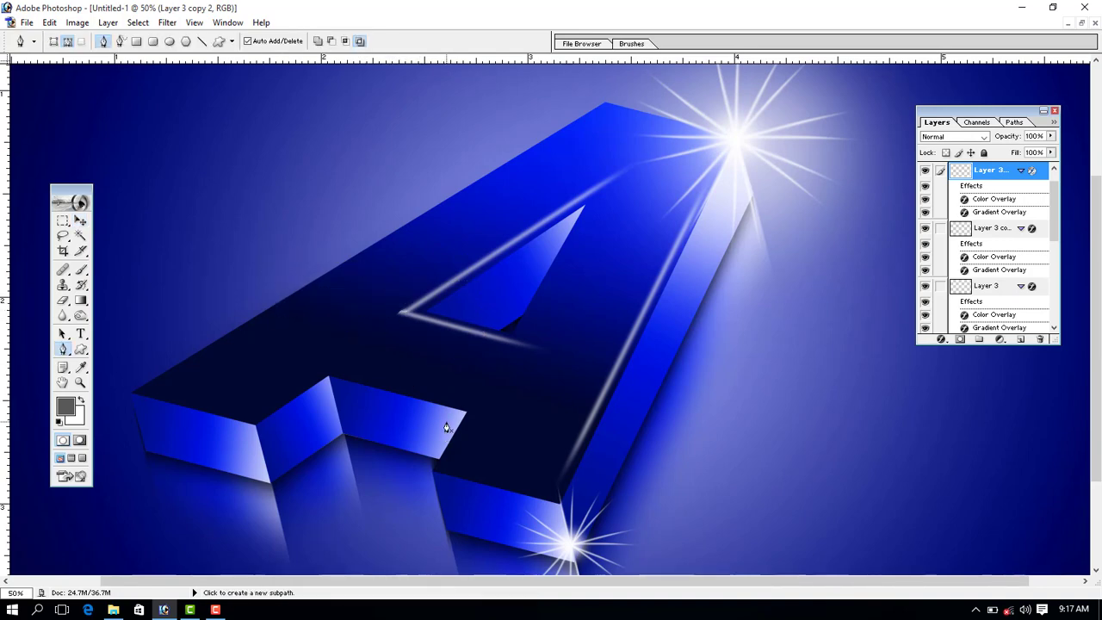
pyautogui.press('v')
pyautogui.press('Left')
pyautogui.press('Down')
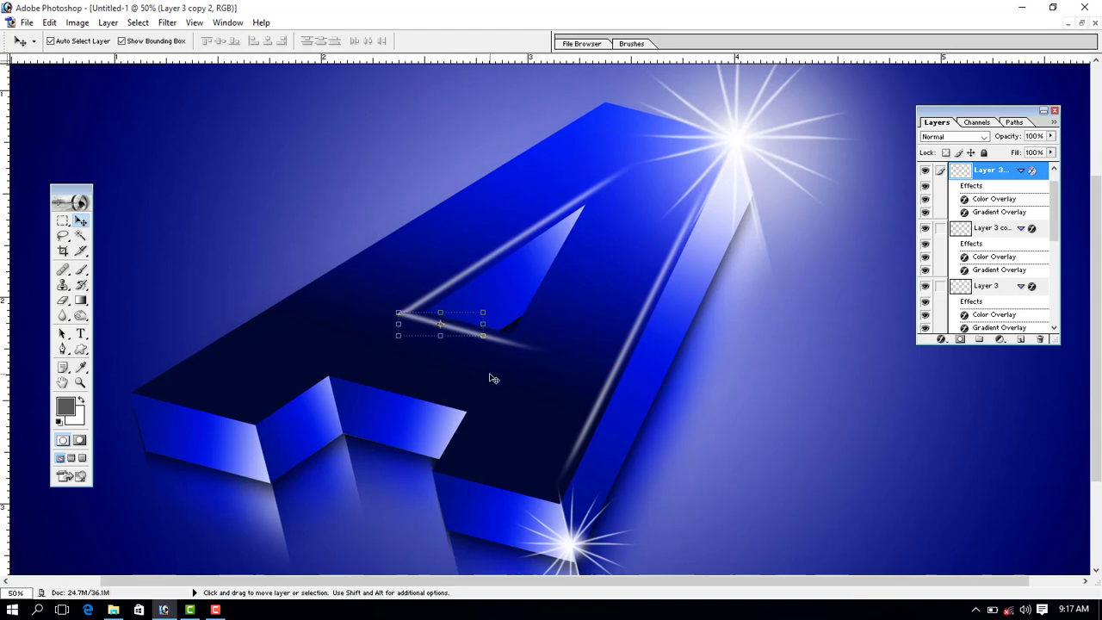
pyautogui.click(489, 379)
pyautogui.click(416, 311)
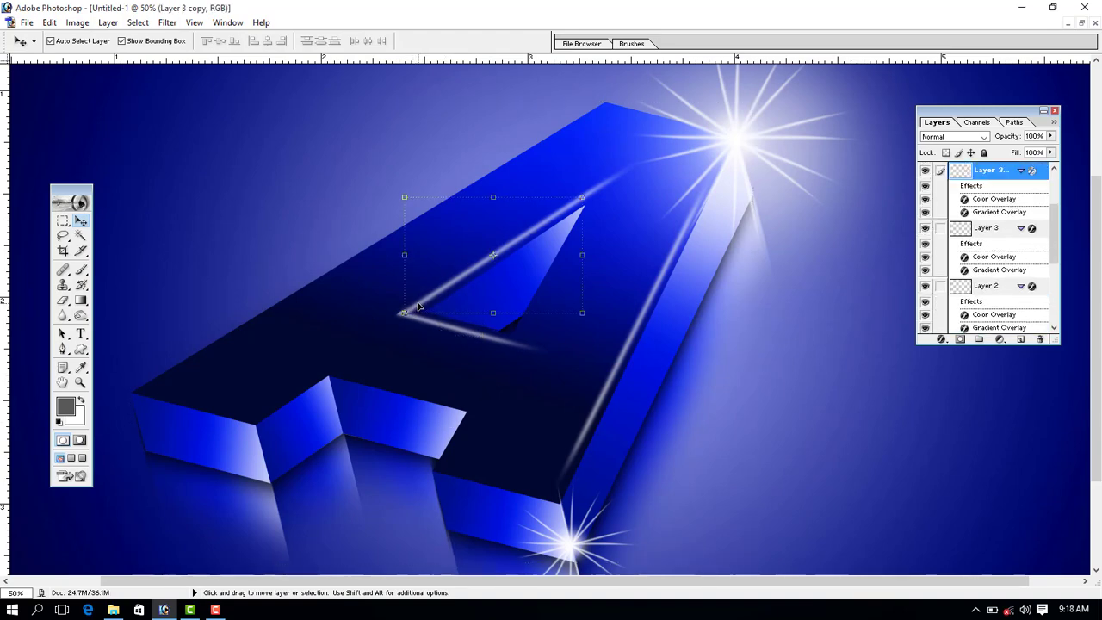
pyautogui.hotkey('alt', 'shift', '[')
pyautogui.hotkey('ctrl', '0')
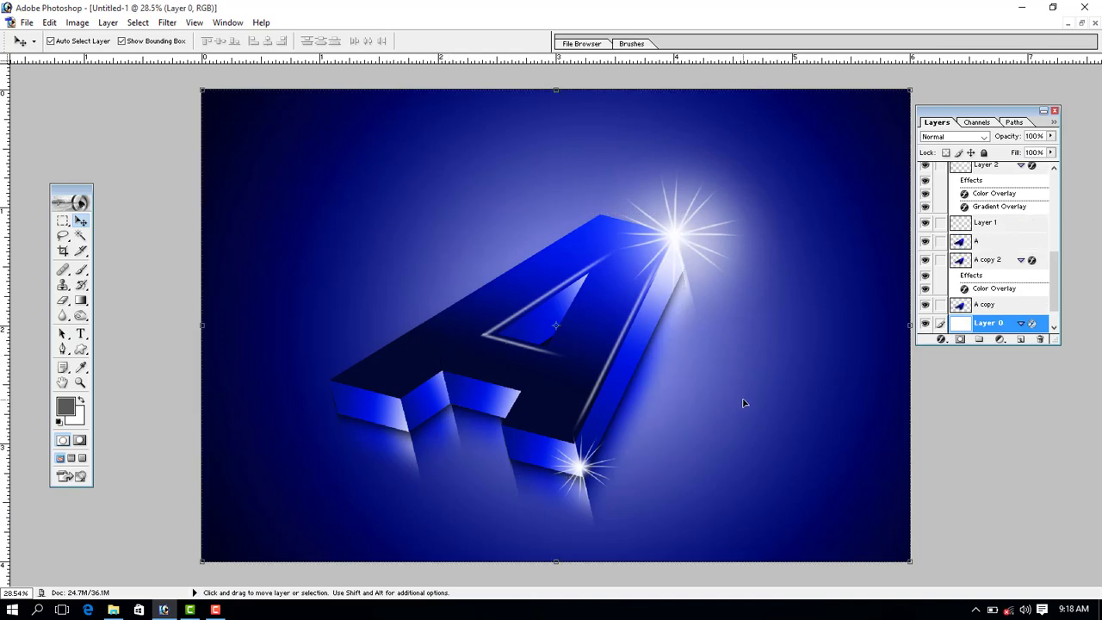
# Copy the white highlight streak onto the top front edge of the A's left leg
pyautogui.moveTo(270, 276); pyautogui.dragTo(683, 485)
pyautogui.moveTo(620, 345)
pyautogui.mouseDown()
pyautogui.moveTo(585, 402)
pyautogui.moveTo(600, 307)
pyautogui.mouseUp()
pyautogui.click(568, 263)
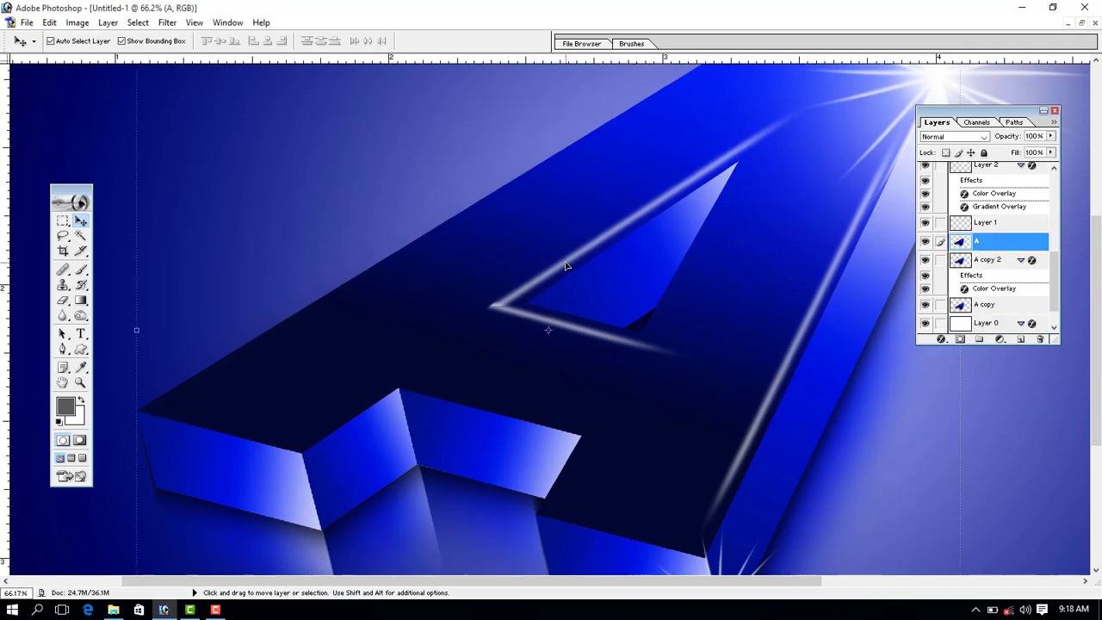
pyautogui.moveTo(569, 262); pyautogui.dragTo(295, 446)
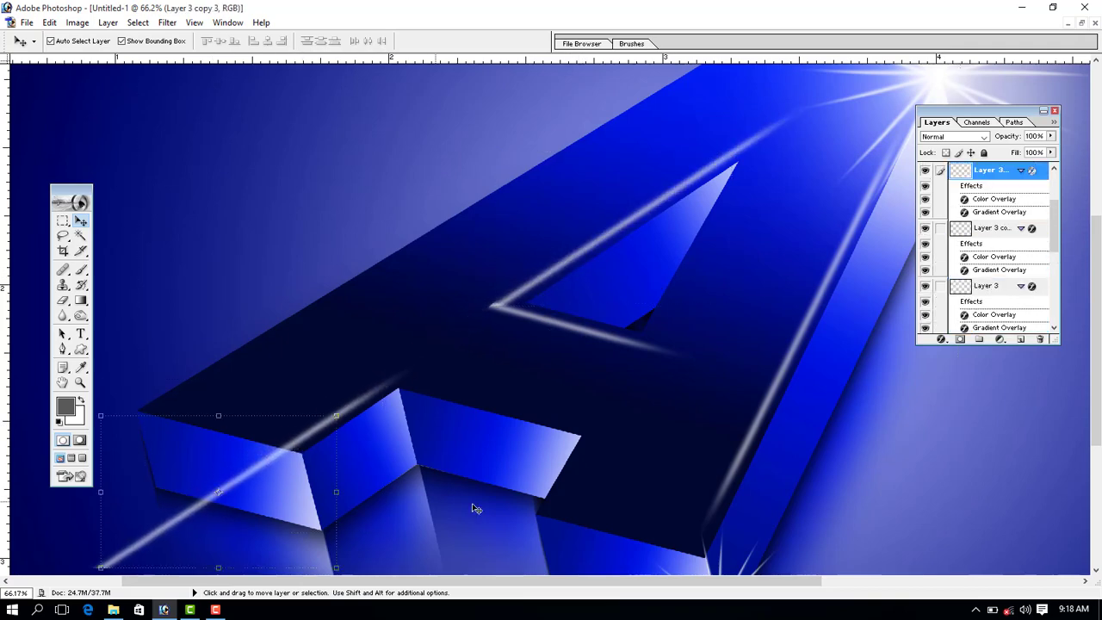
pyautogui.moveTo(472, 508); pyautogui.dragTo(502, 433)
# Trim the leg streak's lower end with a Pen path and fade it with the Eraser
pyautogui.press('m')
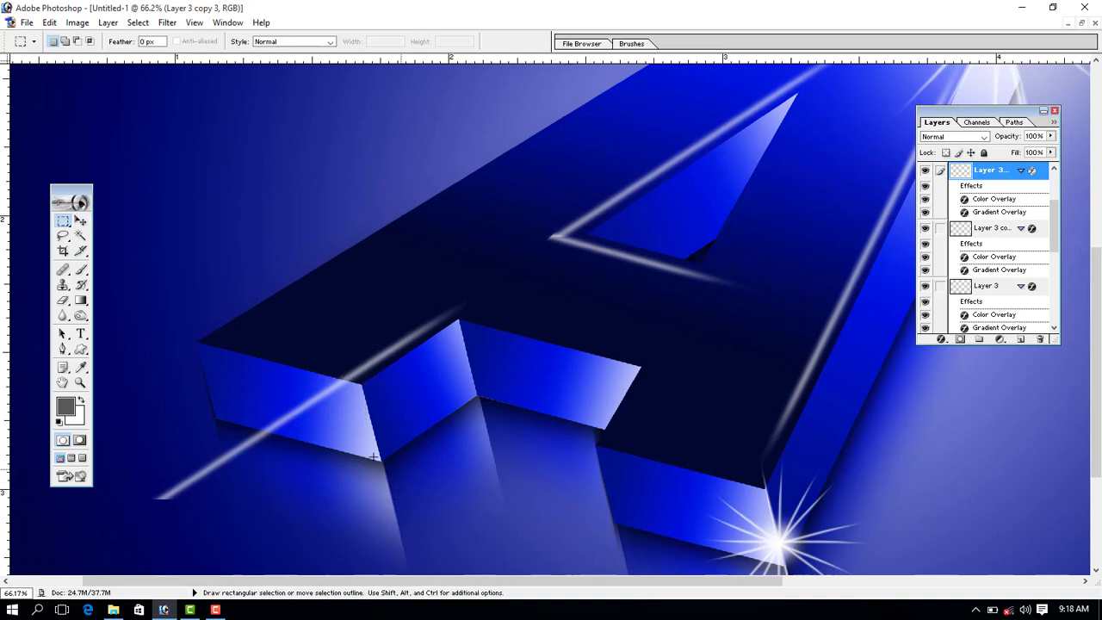
pyautogui.press('p')
pyautogui.click(362, 384)
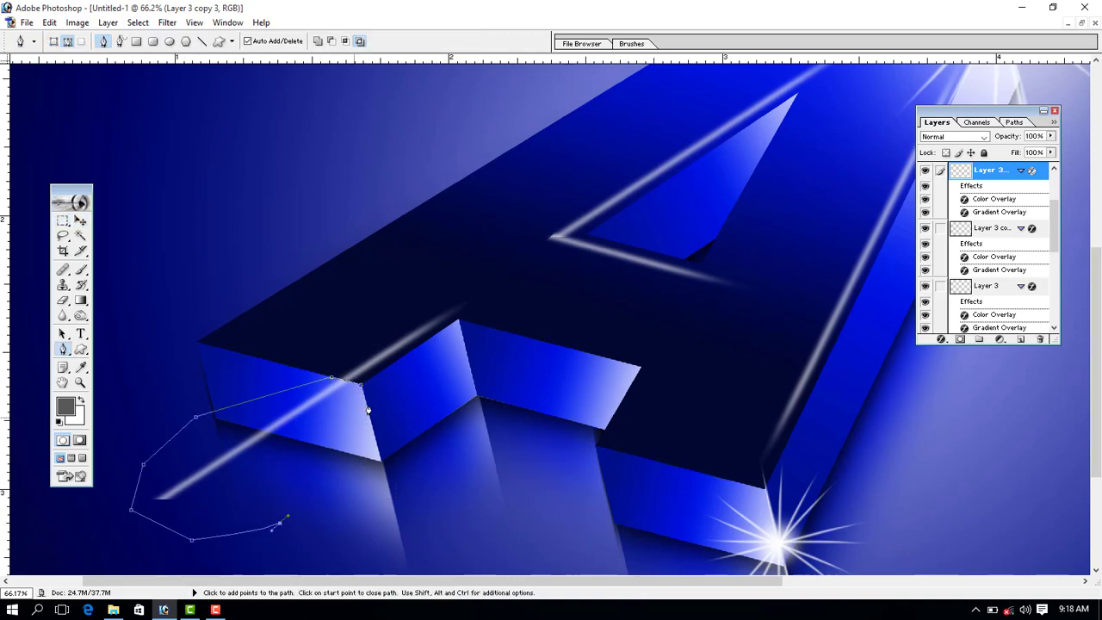
pyautogui.click(362, 384)
pyautogui.hotkey('ctrl', 'Return')
pyautogui.press('Delete')
pyautogui.hotkey('ctrl', 'd')
pyautogui.press('e')
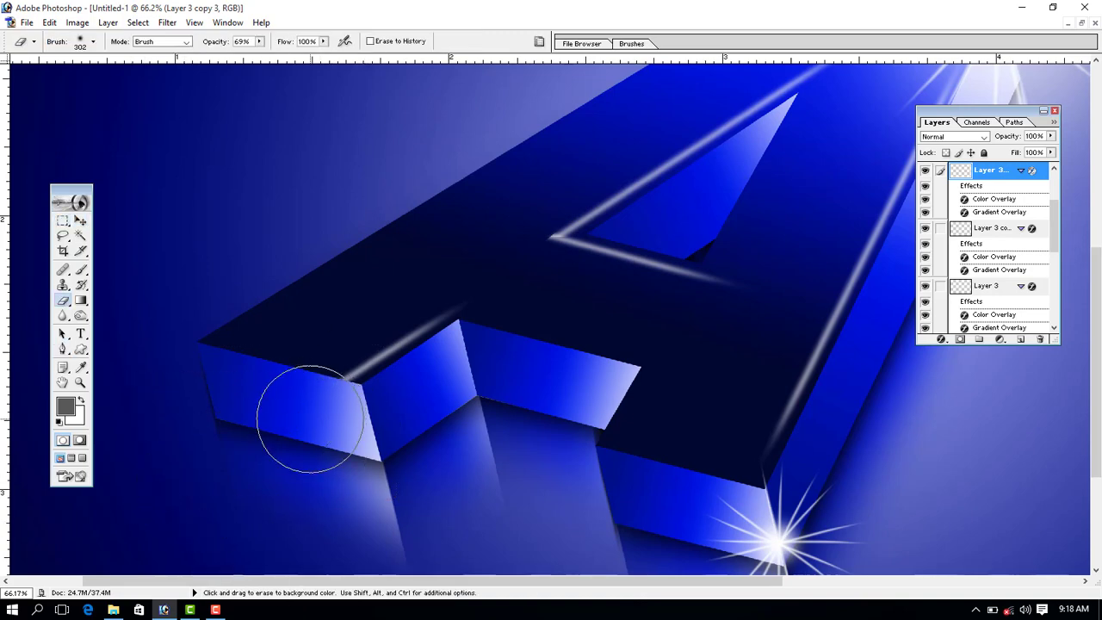
pyautogui.moveTo(310, 419); pyautogui.dragTo(307, 418)
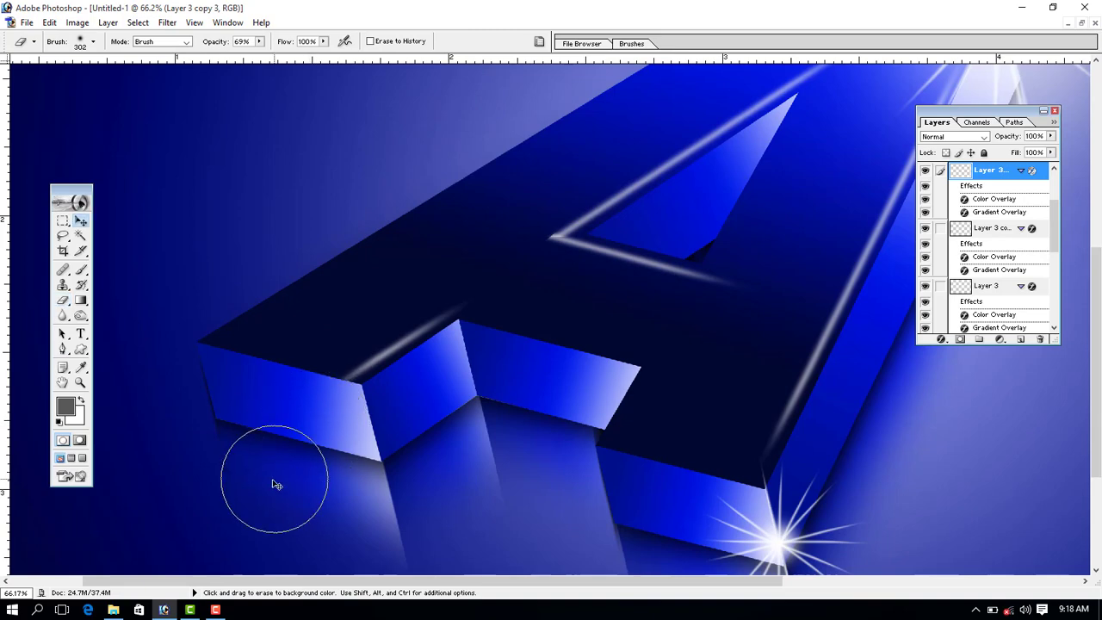
# Nudge the leg streak up and right, then fit the whole image in the window
pyautogui.press('v')
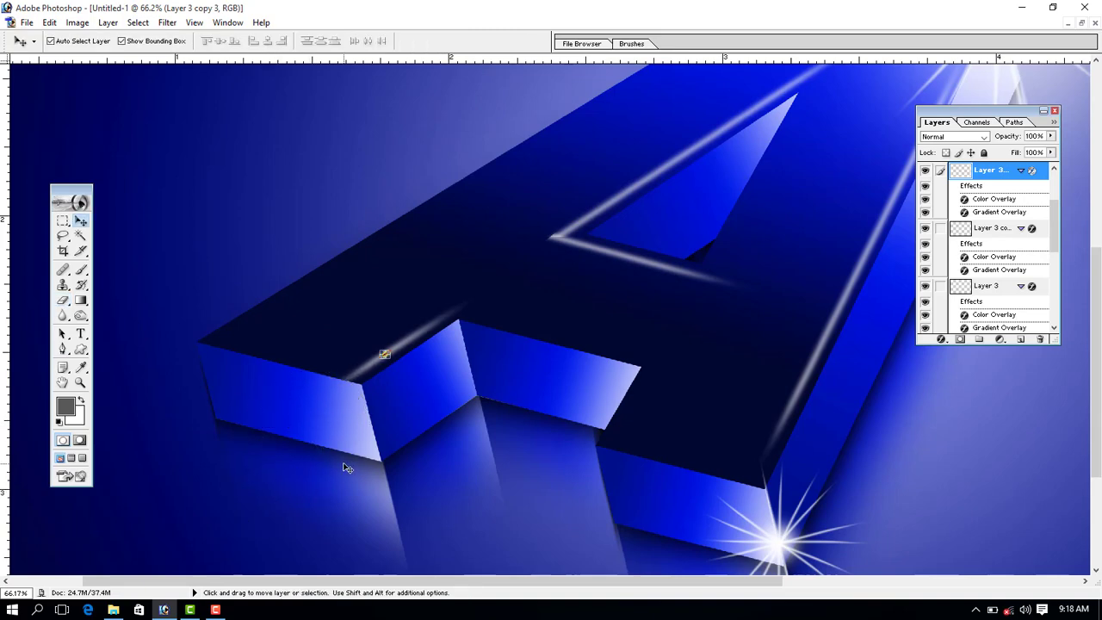
pyautogui.press('Up')
pyautogui.press('Right')
pyautogui.press('Up')
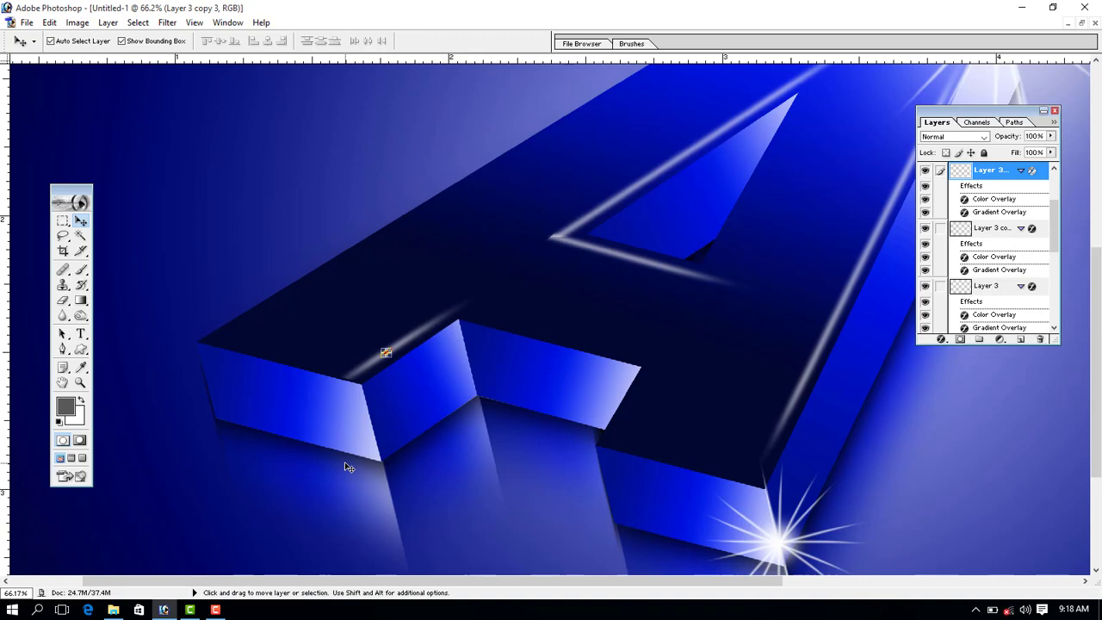
pyautogui.click(345, 463)
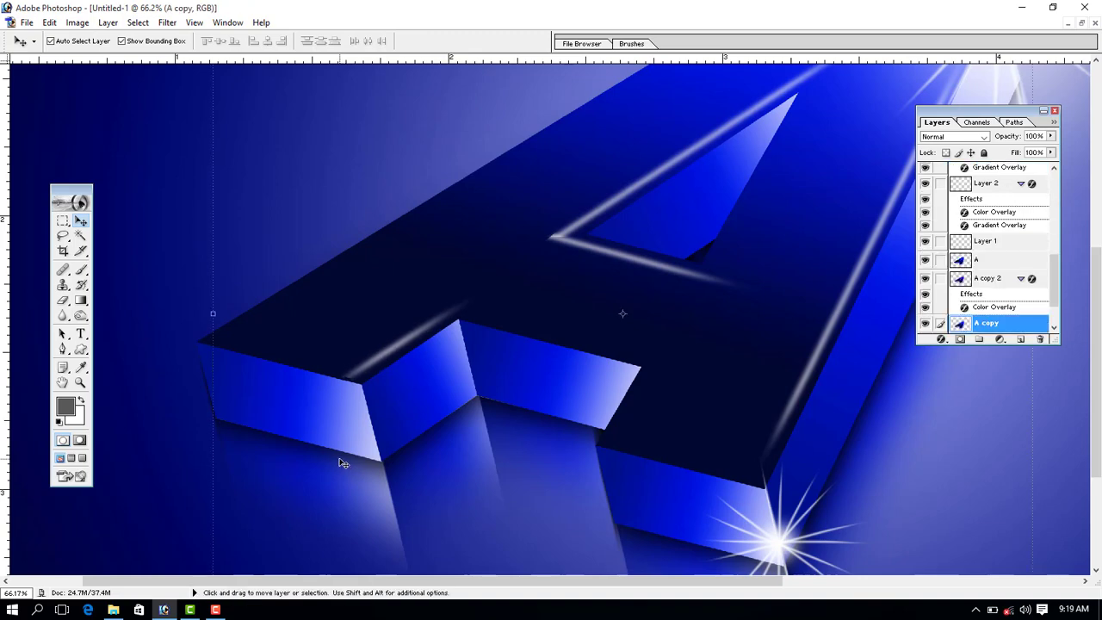
pyautogui.hotkey('ctrl', '0')
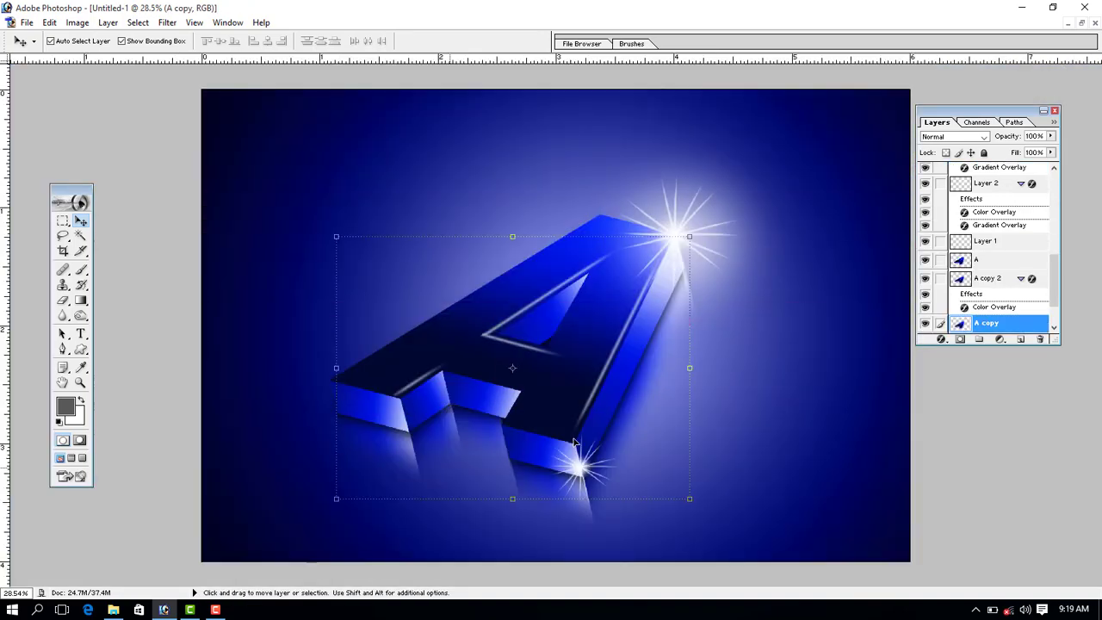
pyautogui.click(747, 425)
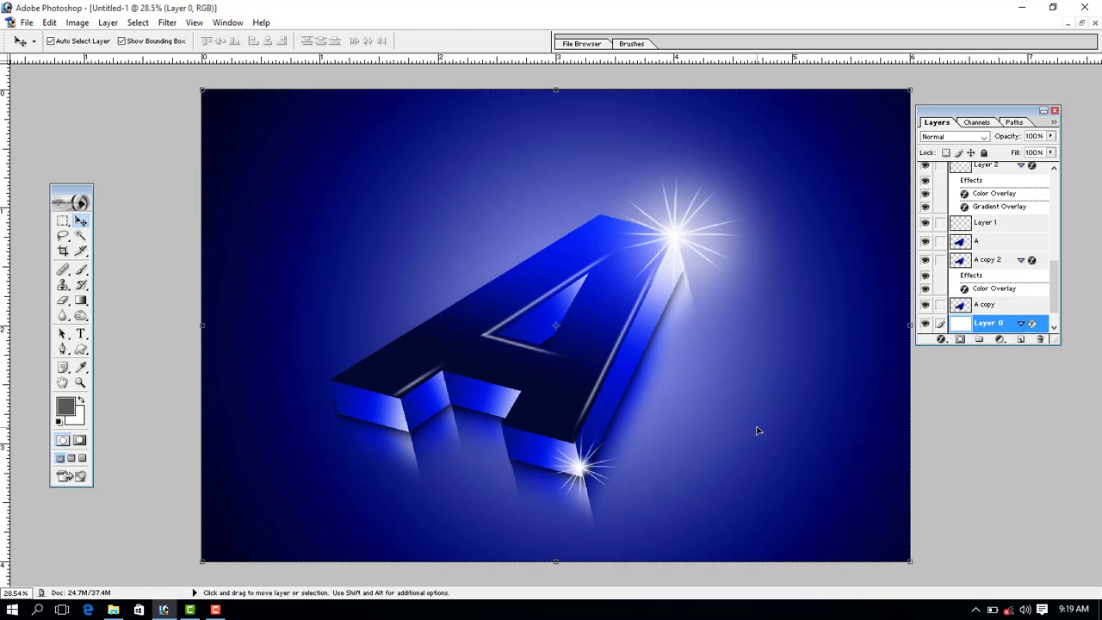